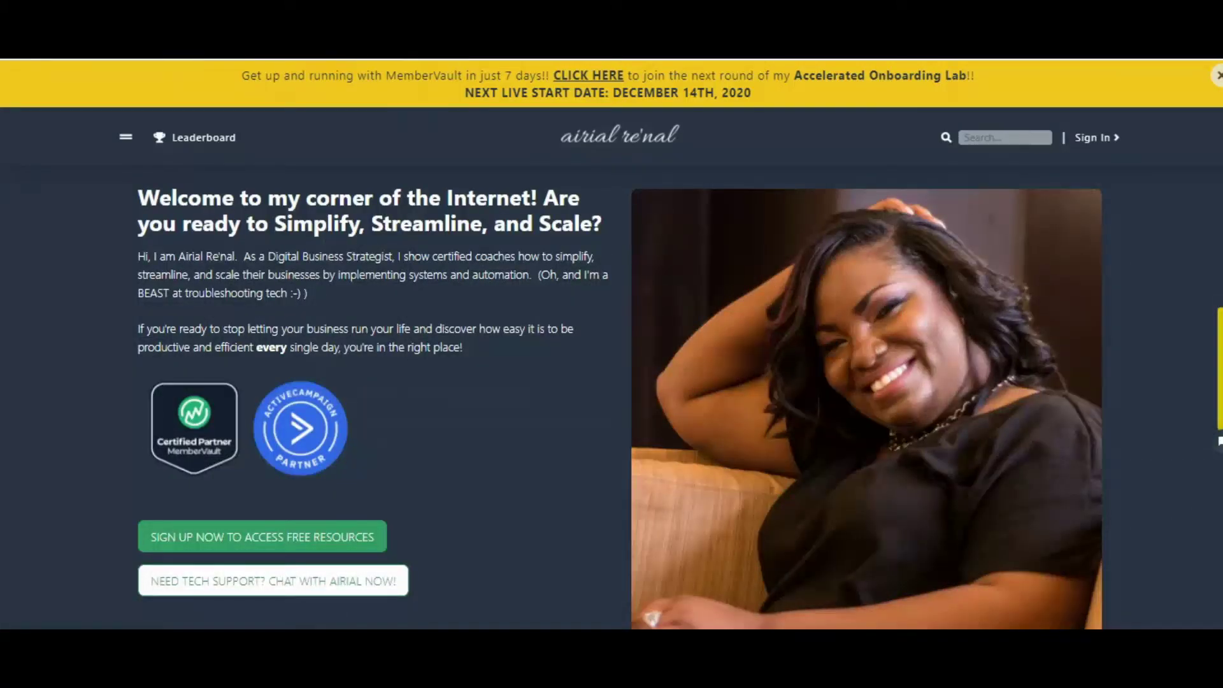
scroll(620, 397, down, 2)
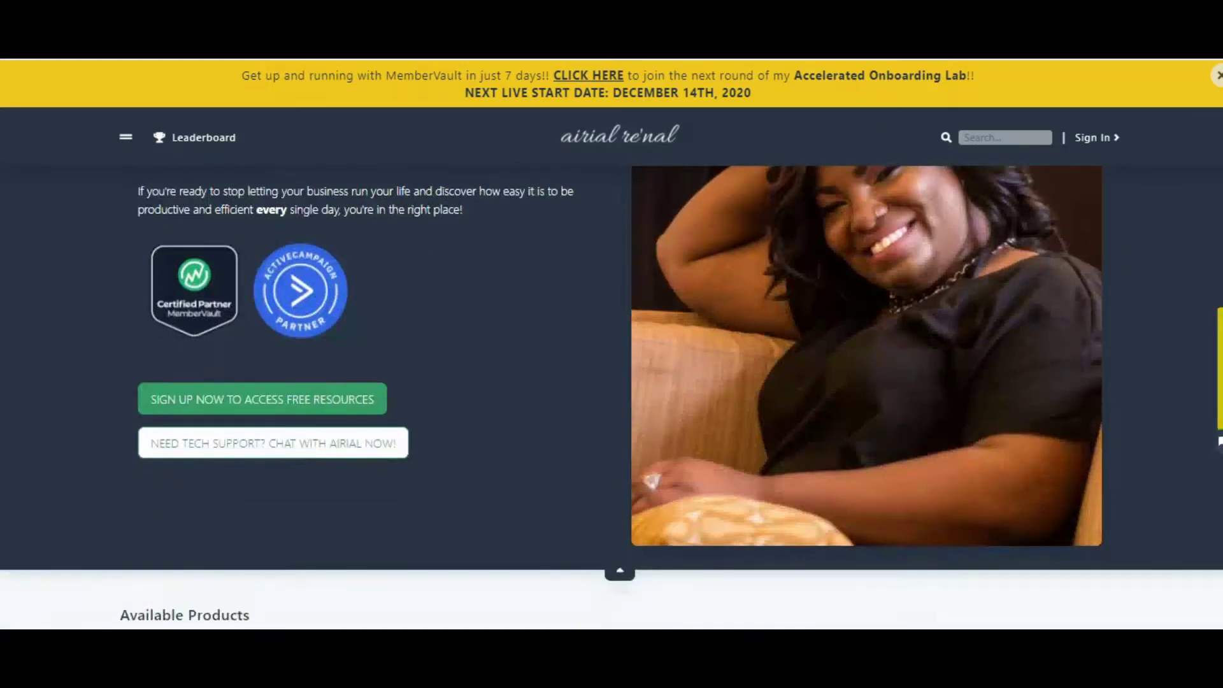
scroll(612, 398, down, 2)
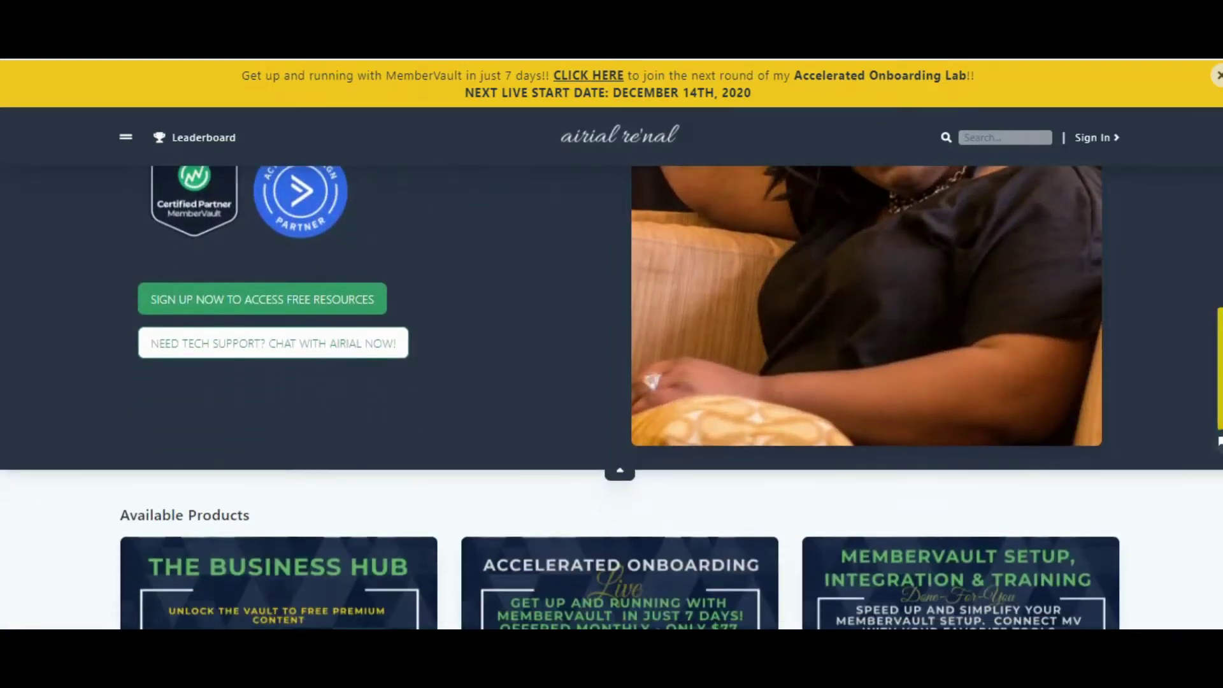
scroll(612, 398, down, 2)
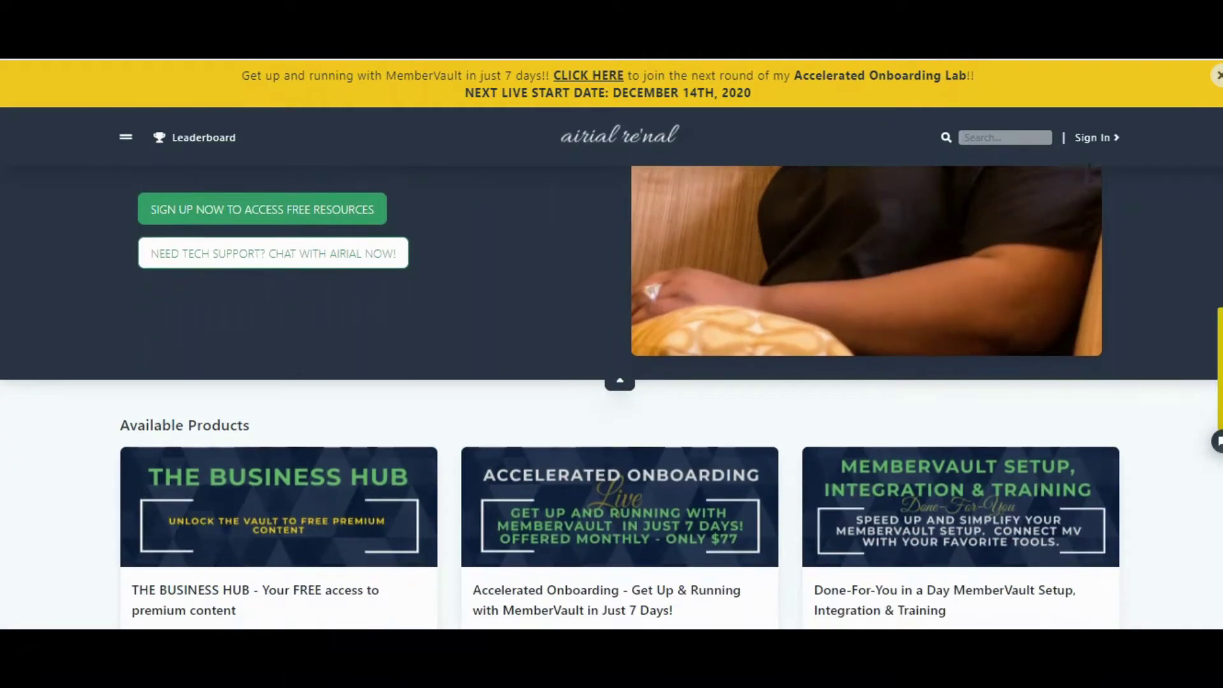
scroll(612, 398, down, 2)
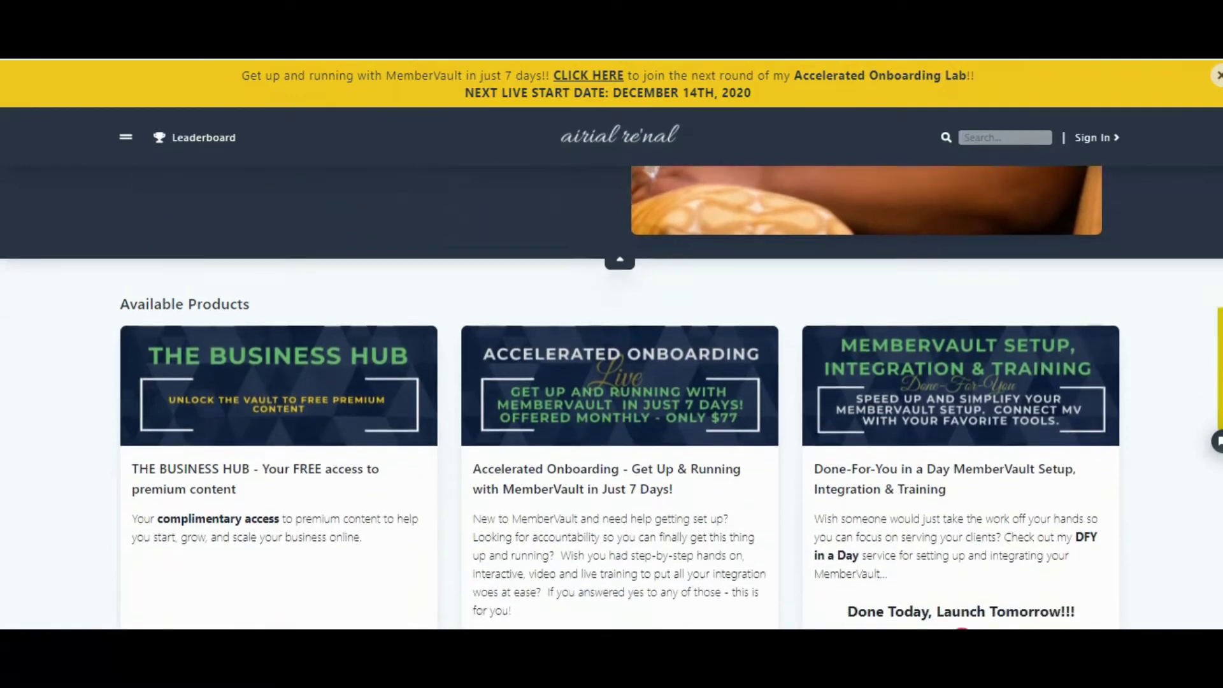
scroll(612, 398, down, 3)
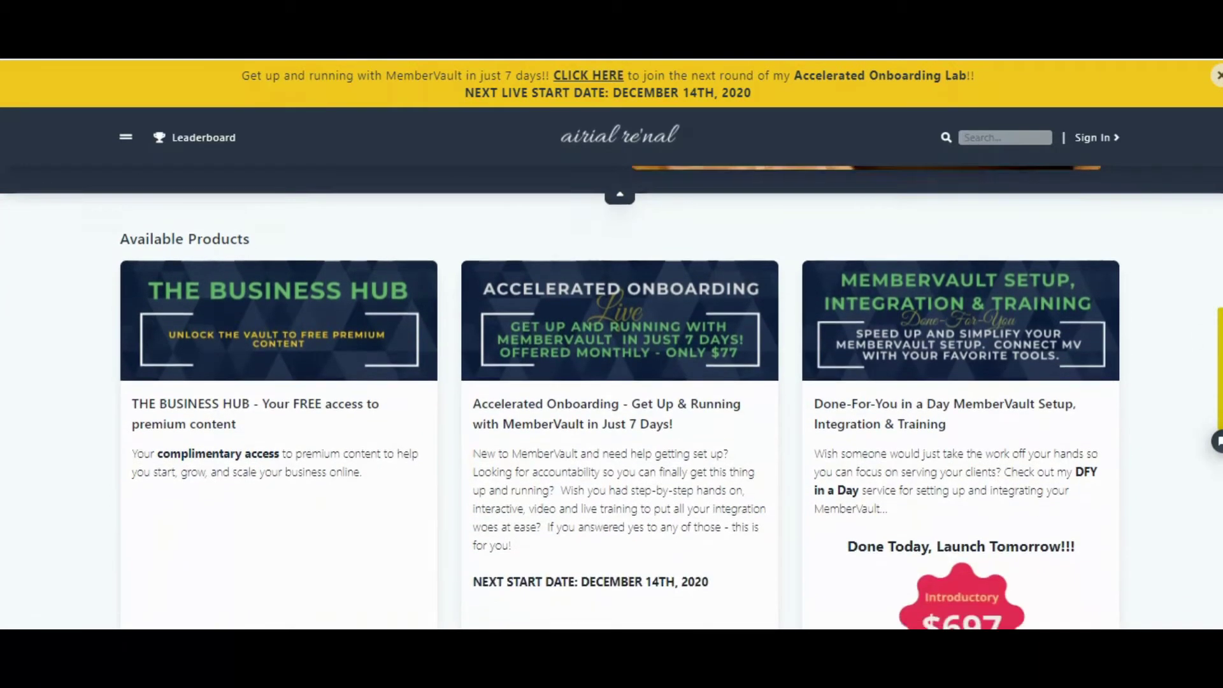
scroll(619, 398, down, 3)
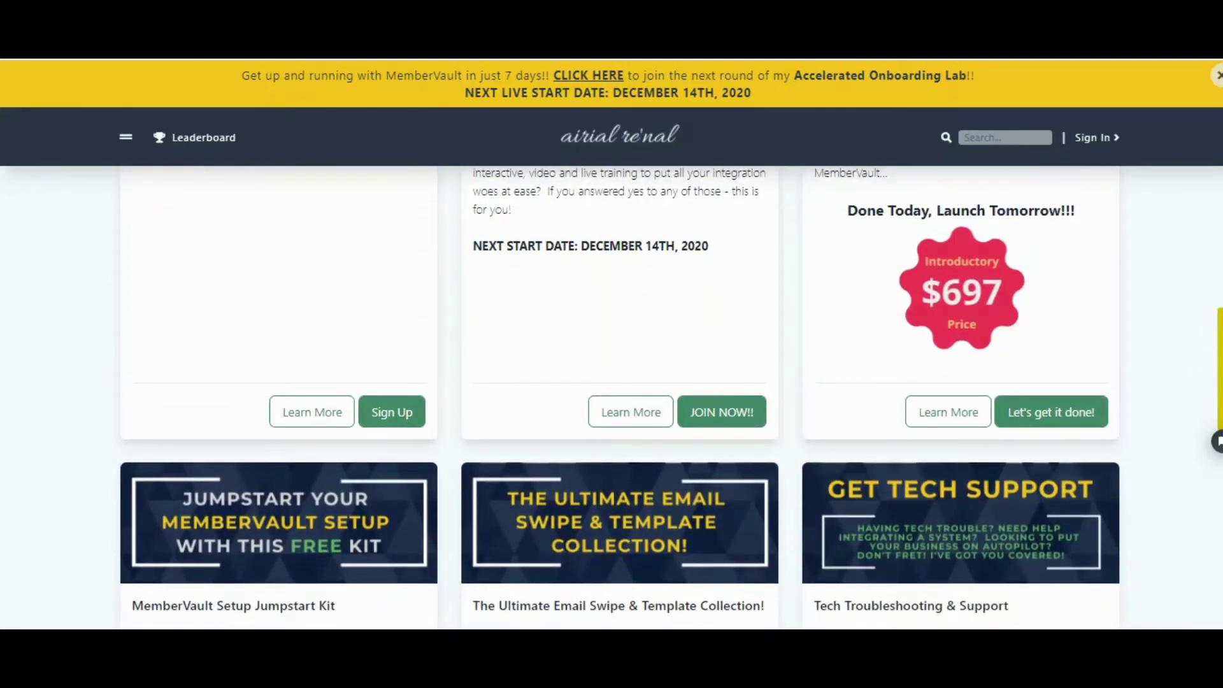
scroll(619, 394, down, 4)
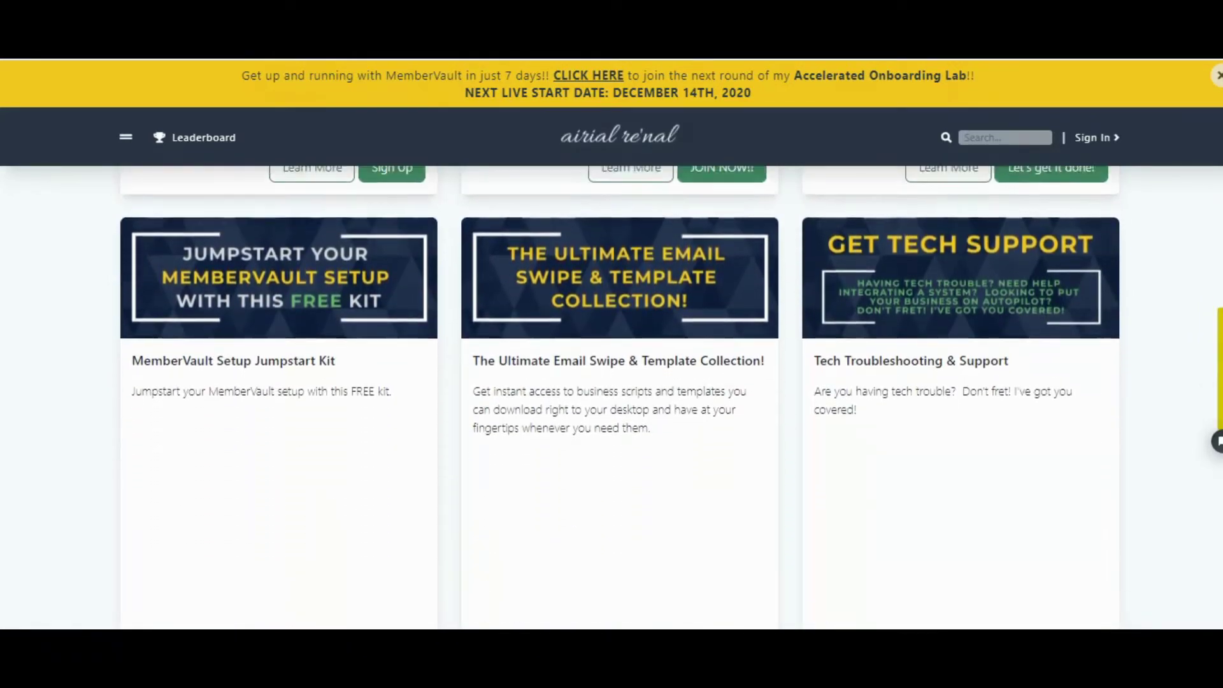
scroll(620, 394, down, 4)
scroll(620, 394, down, 2)
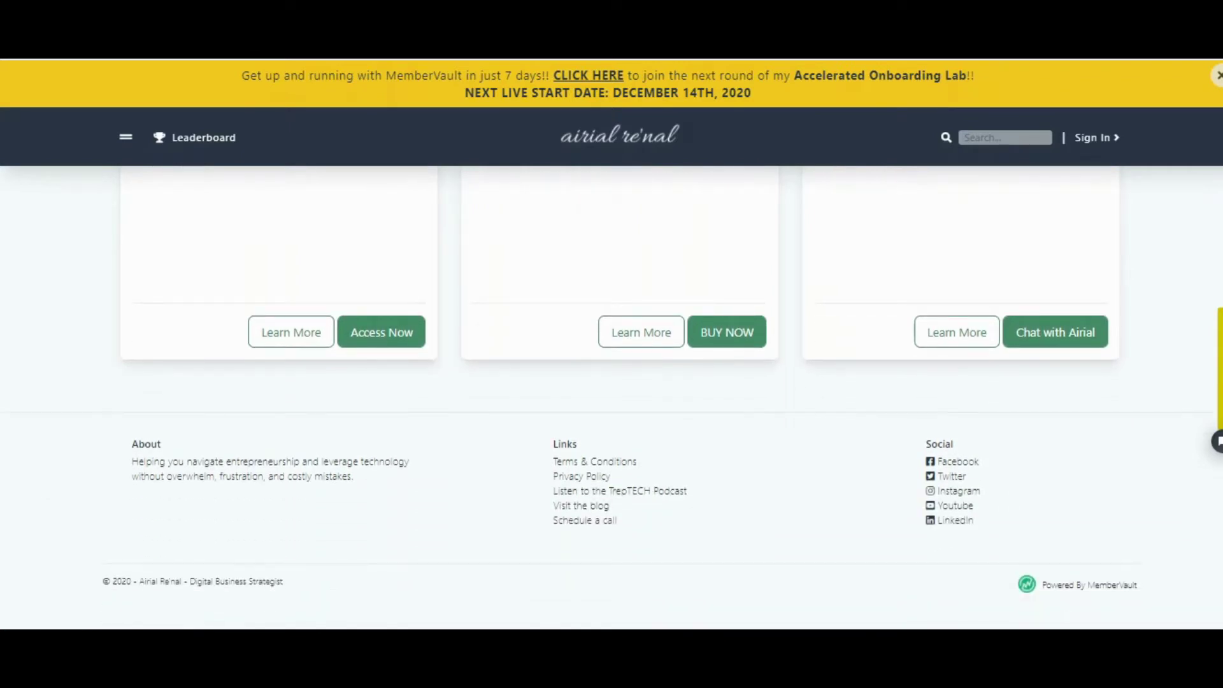
scroll(619, 394, up, 8)
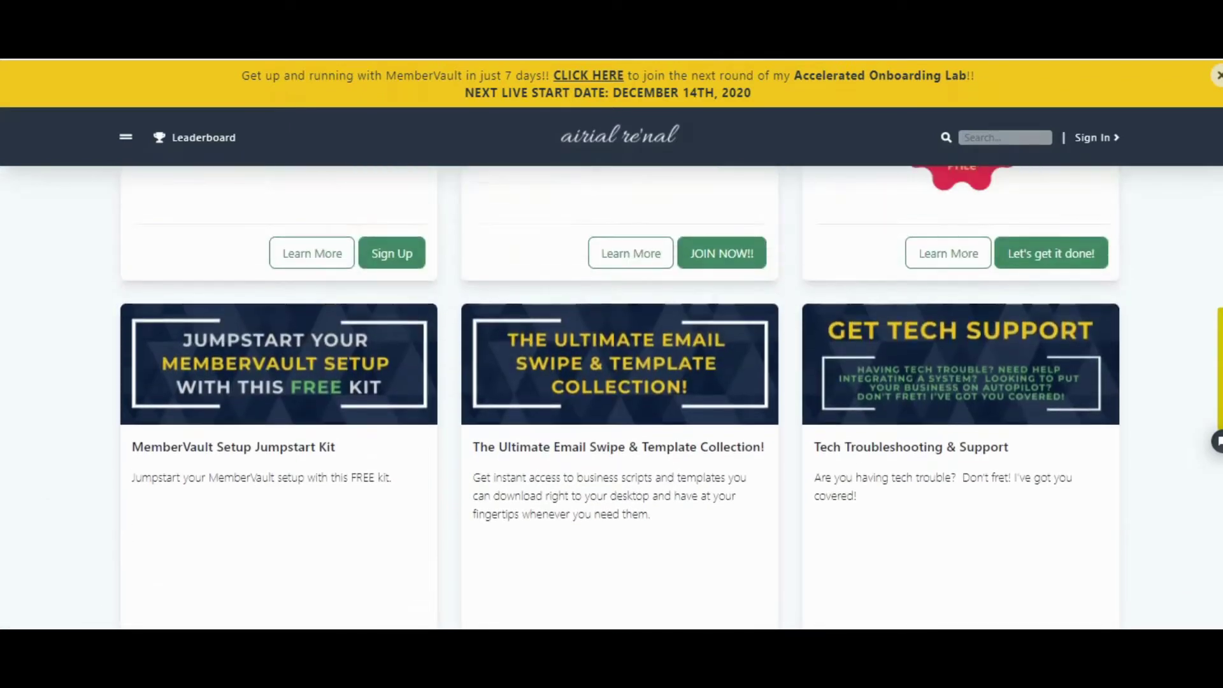
scroll(619, 393, up, 9)
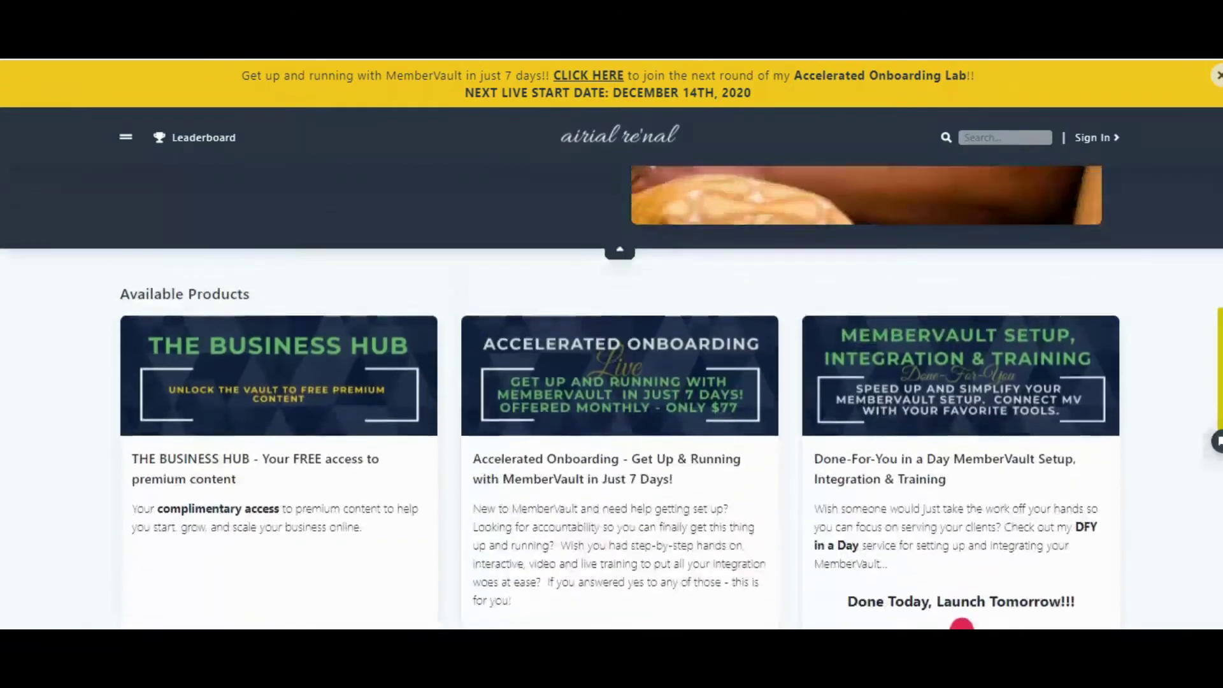
scroll(619, 394, up, 6)
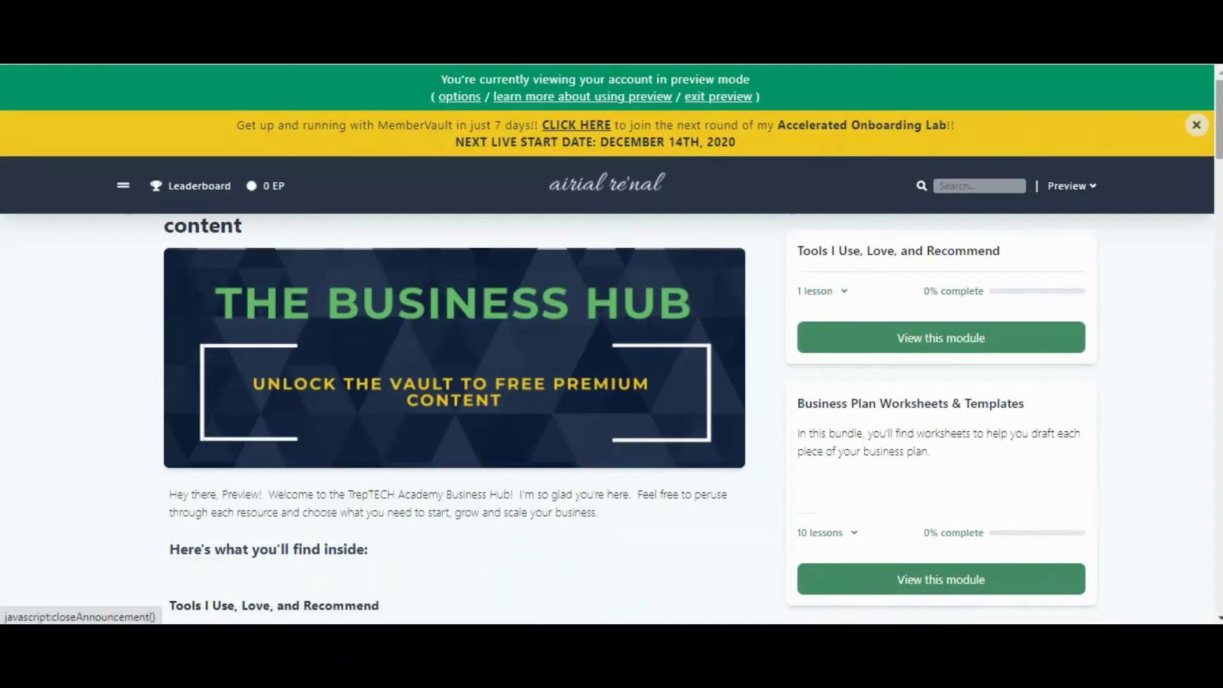
- Scroll THE BUSINESS HUB product page back to the top to show its 12-module list
scroll(1218, 134, up, 2)
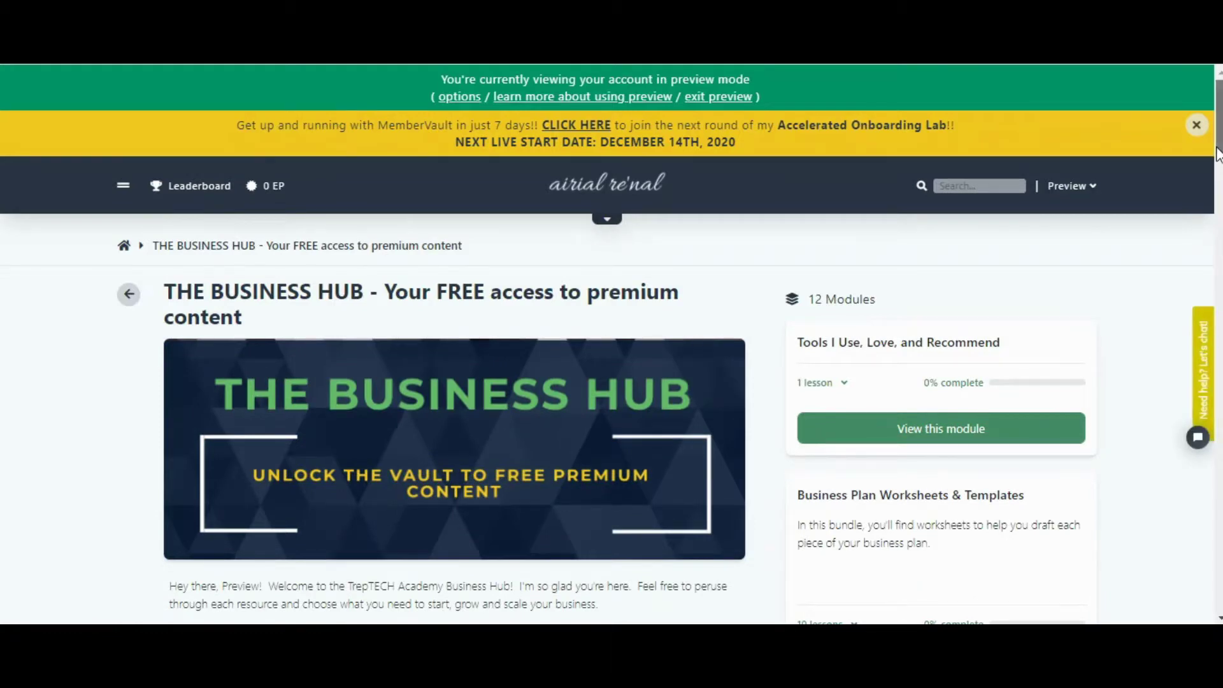
scroll(1218, 173, down, 2)
drag(1218, 173, 1219, 137)
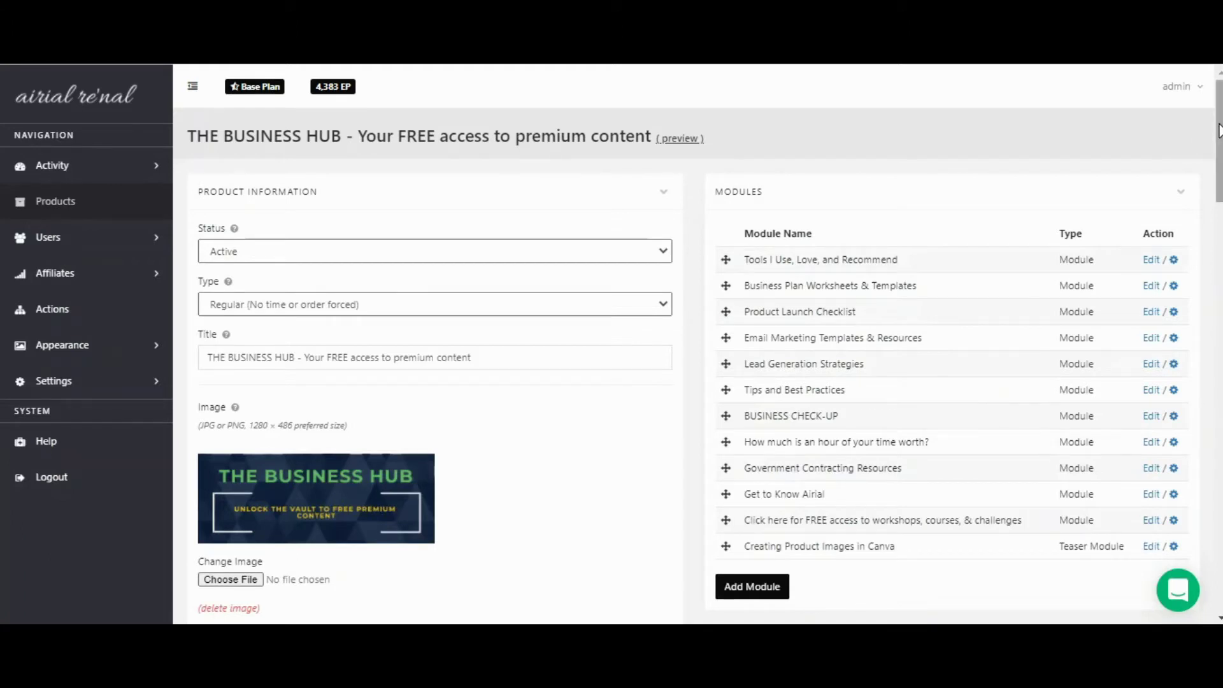
- Scroll the Done-For-You in a Day product editor to view its seven modules
mouse_move(1218, 131)
mouse_down()
mouse_move(1218, 541)
mouse_move(1220, 122)
mouse_up()
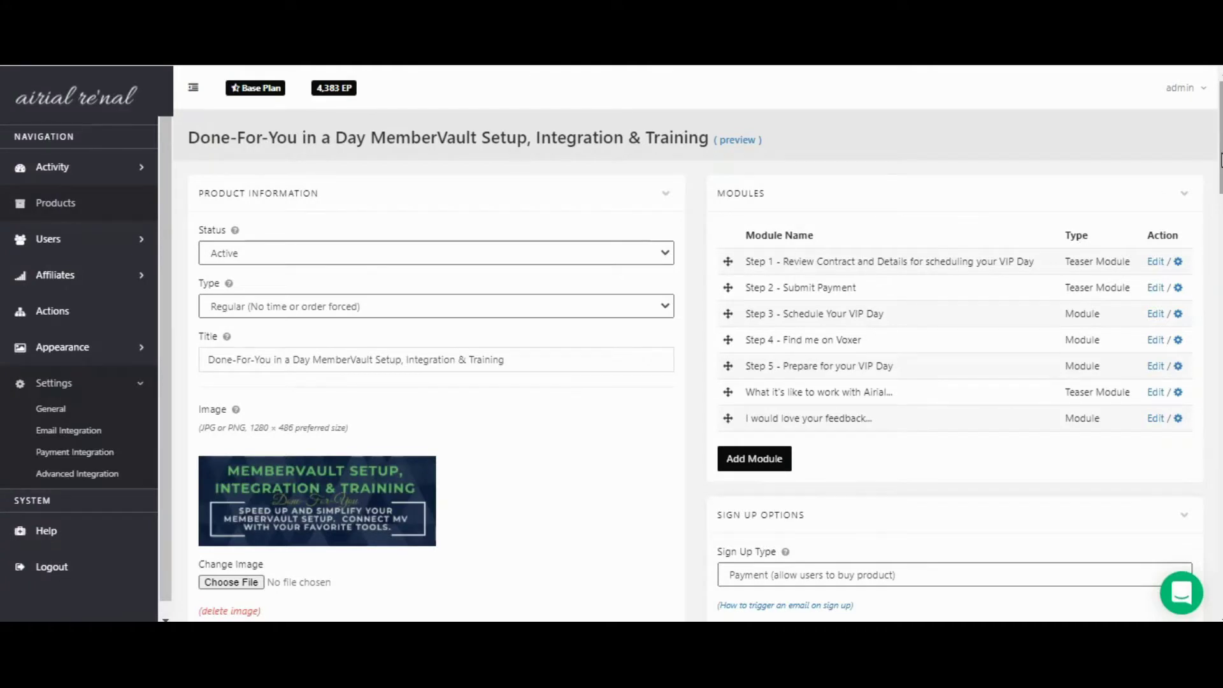
scroll(701, 357, down, 2)
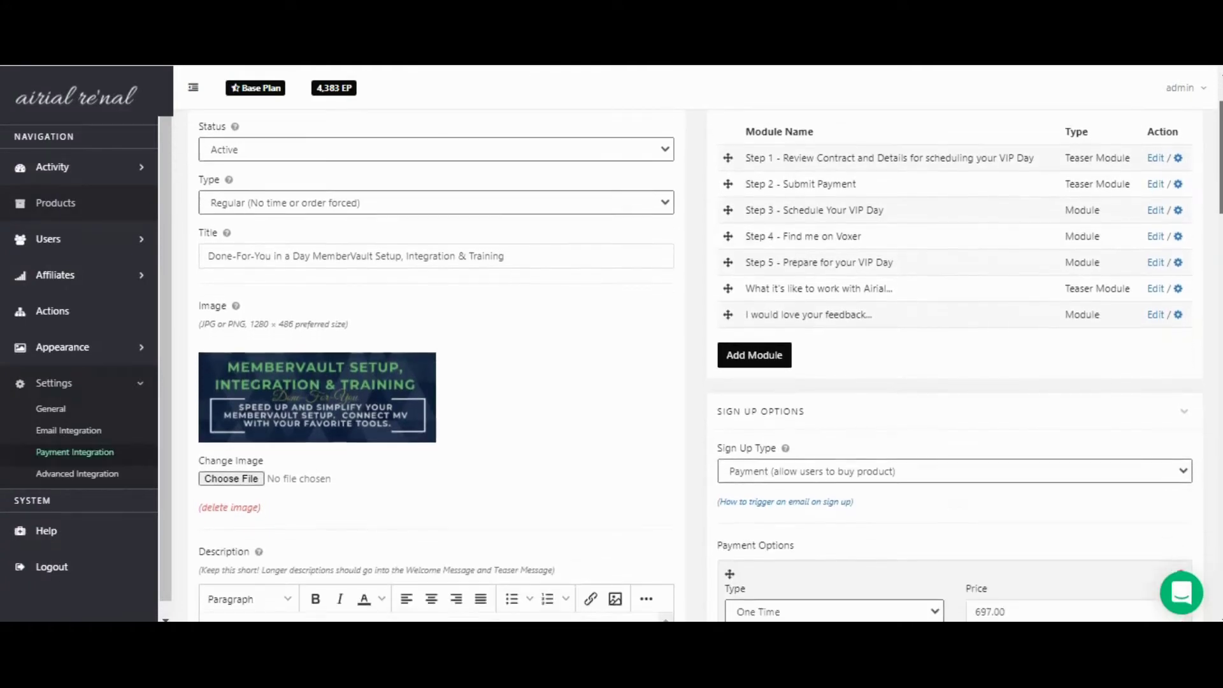
scroll(701, 366, down, 2)
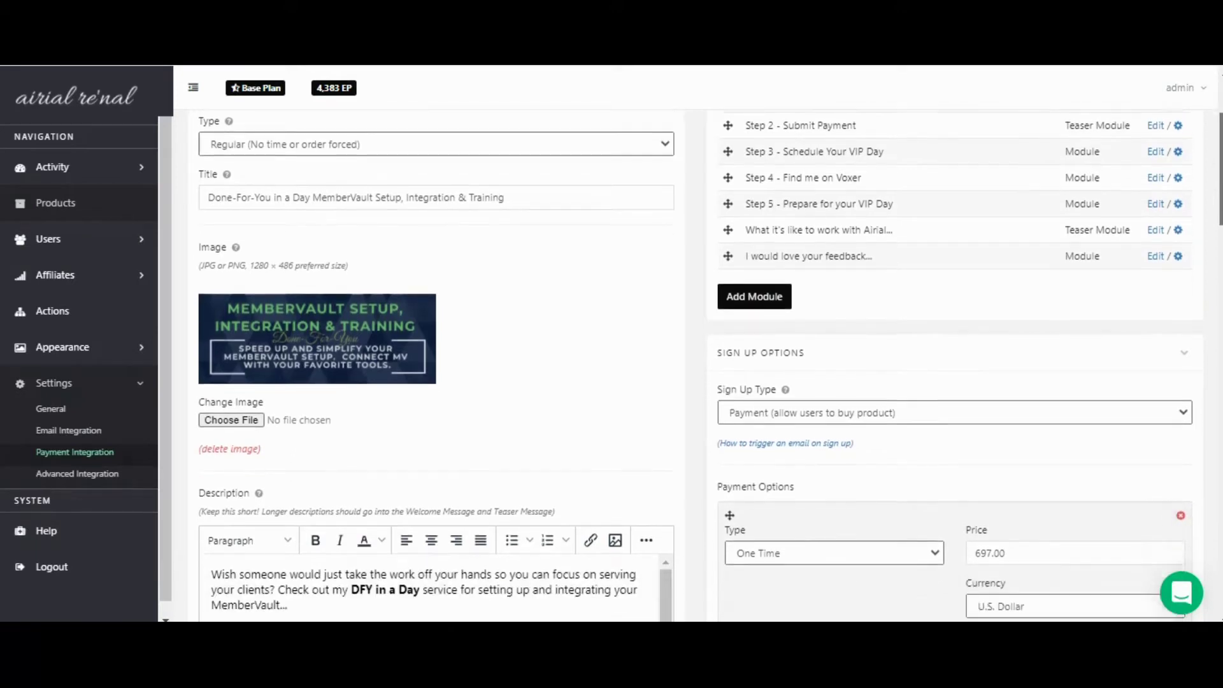
scroll(699, 367, down, 2)
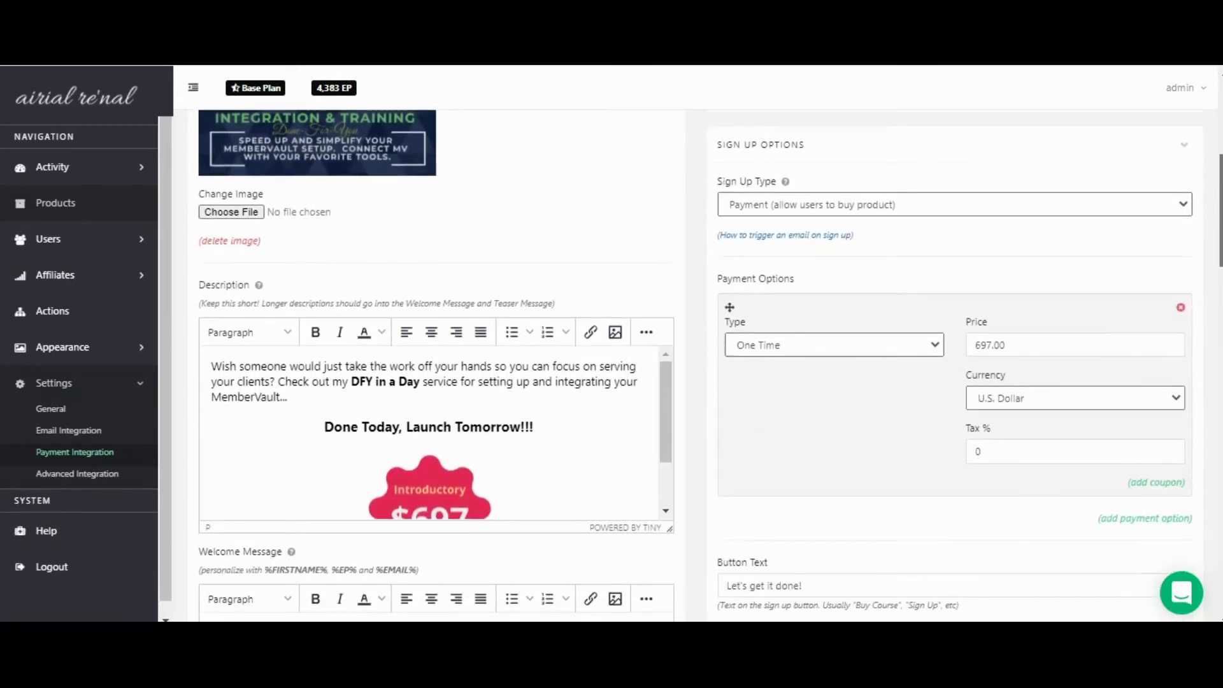
scroll(700, 366, down, 3)
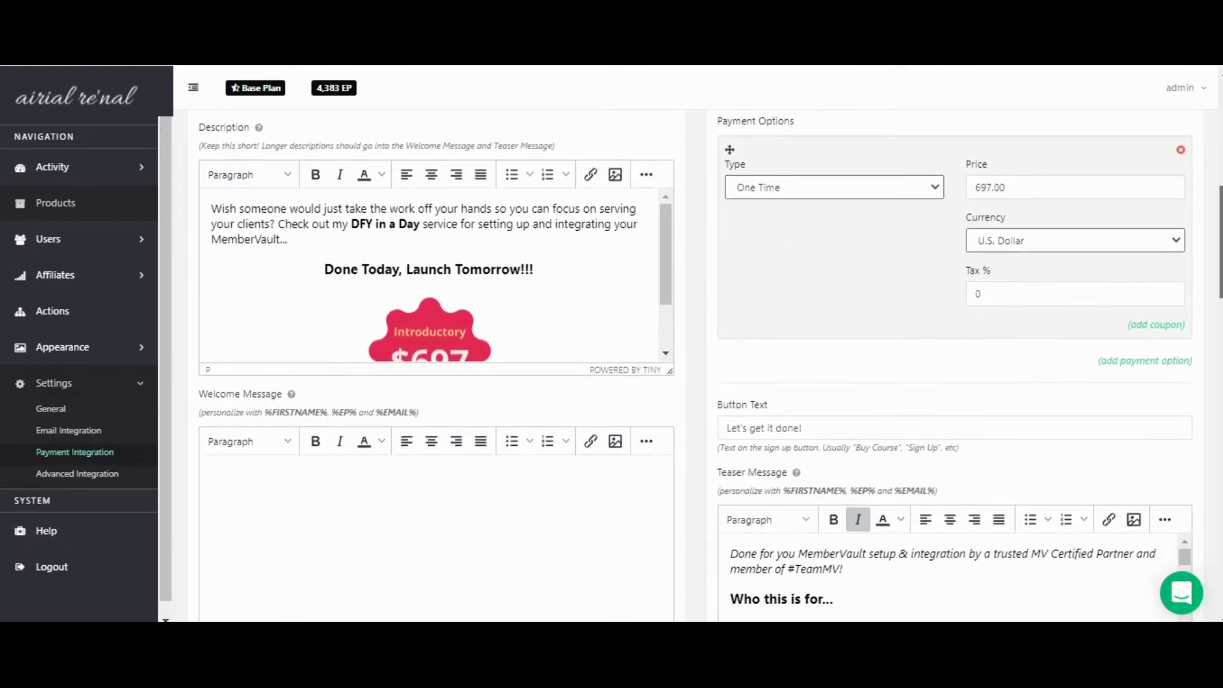
scroll(700, 367, down, 2)
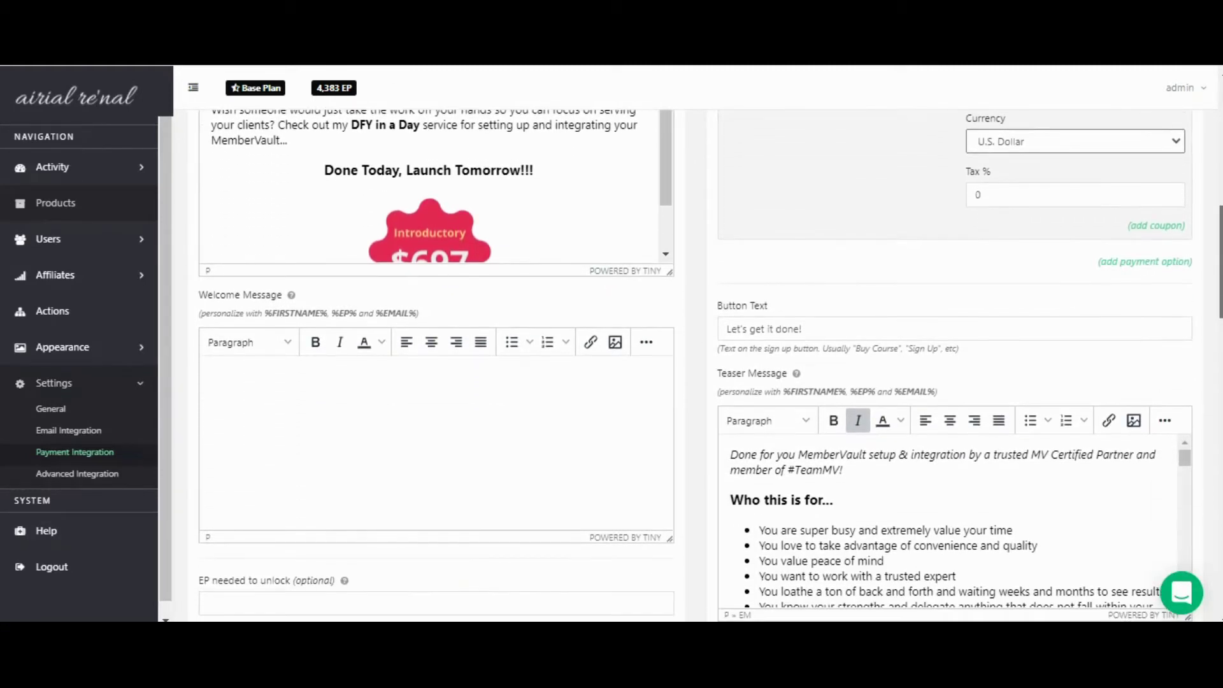
scroll(710, 367, down, 2)
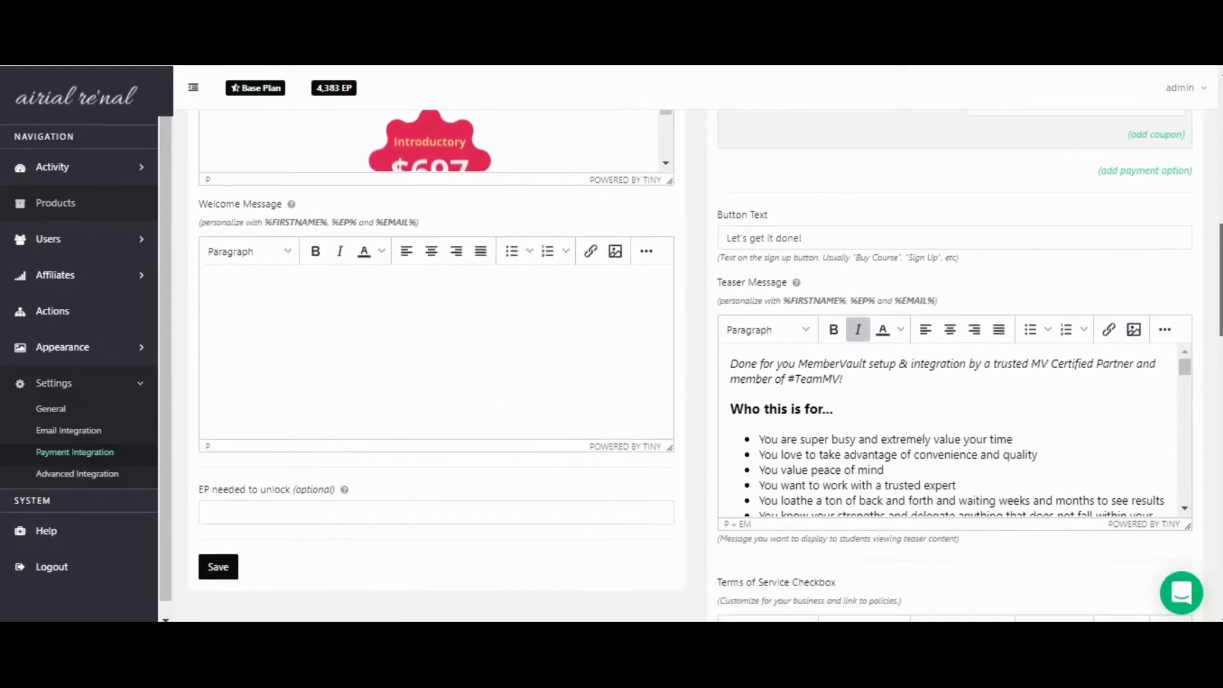
scroll(691, 362, down, 3)
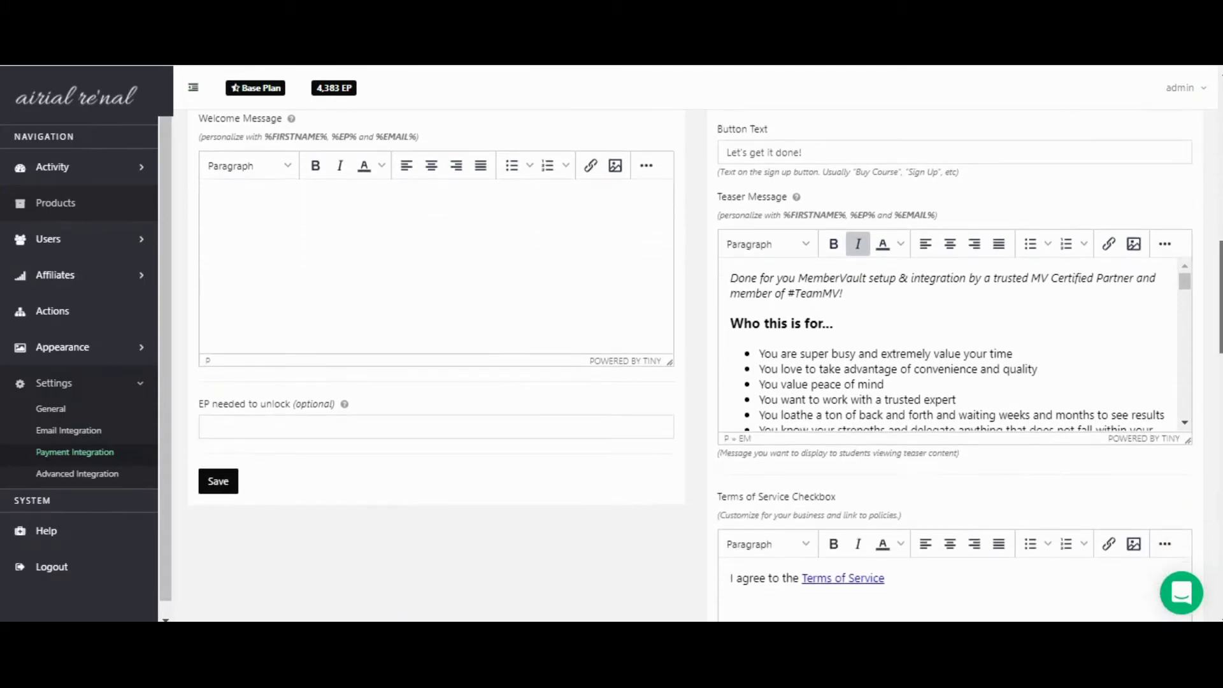
scroll(706, 366, down, 4)
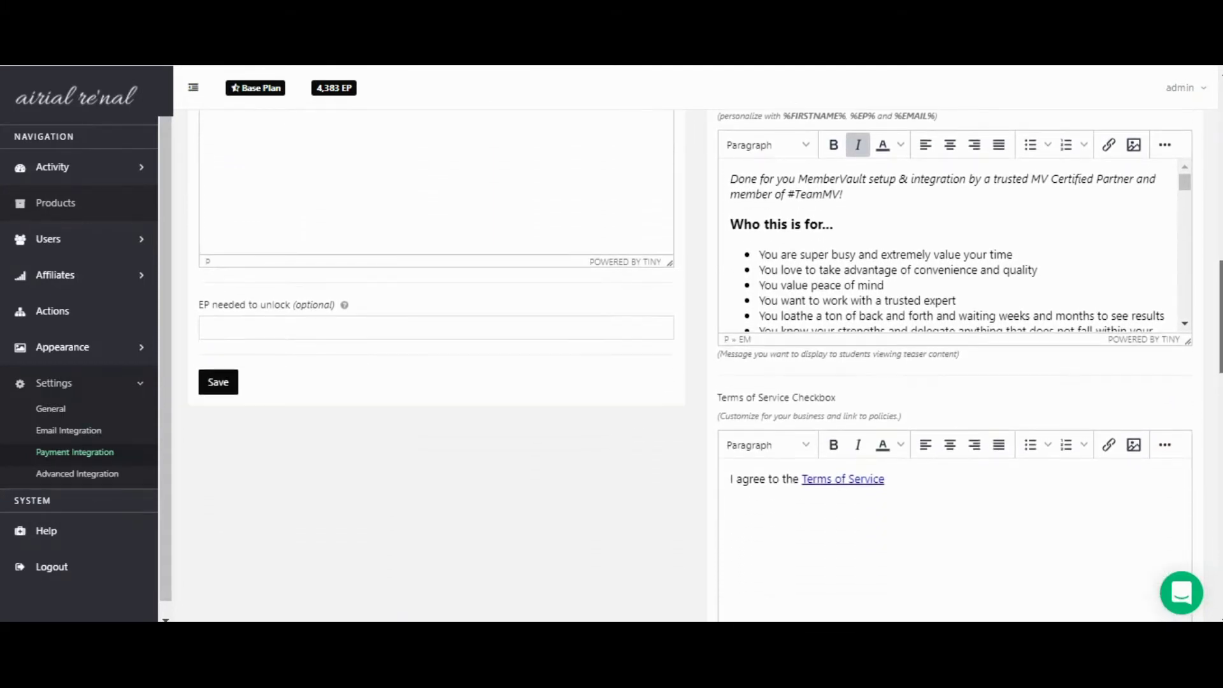
scroll(706, 367, down, 3)
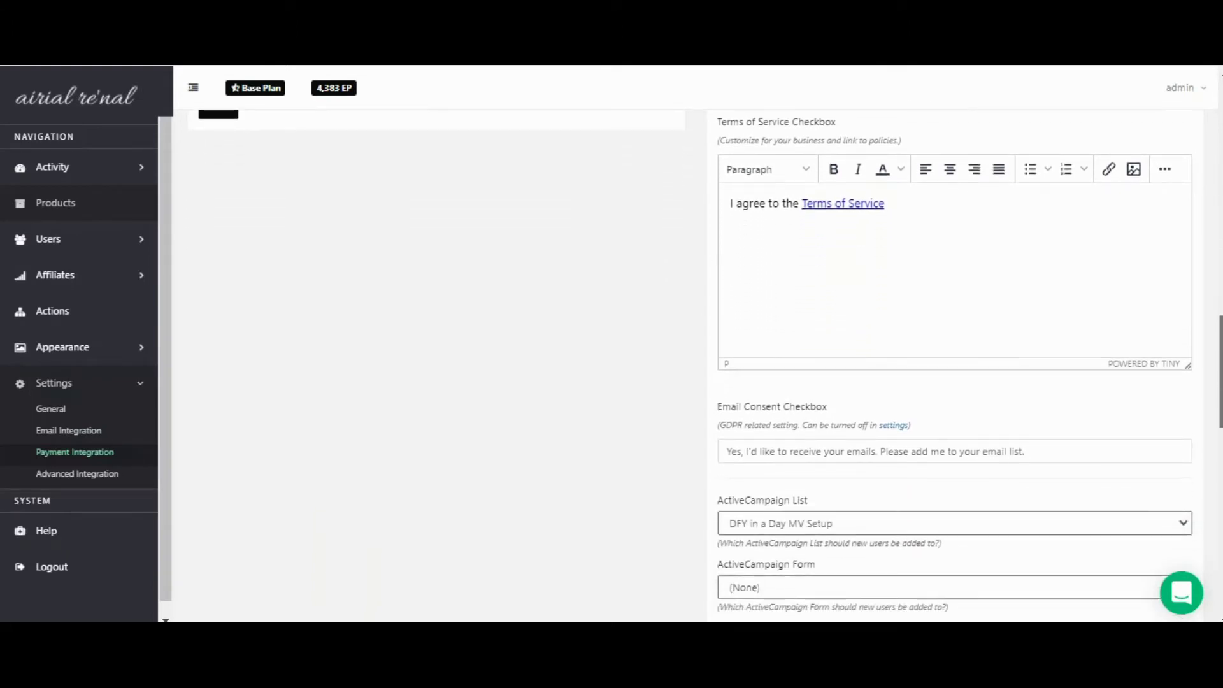
scroll(693, 363, up, 3)
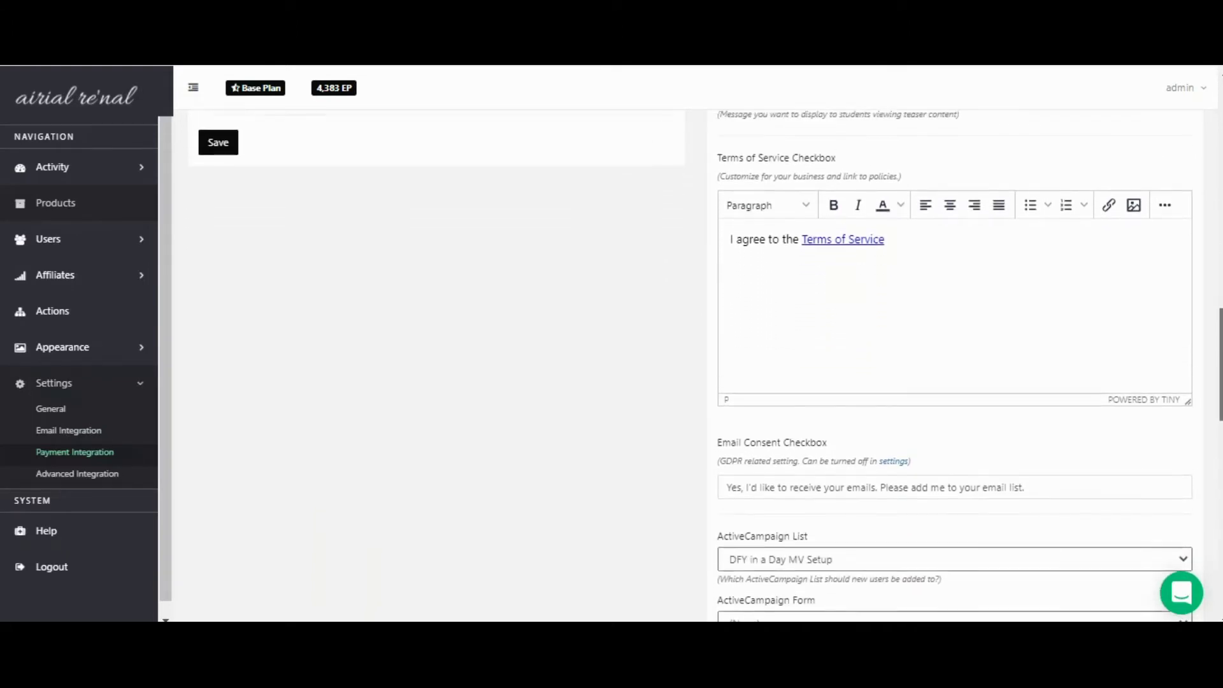
scroll(693, 363, up, 3)
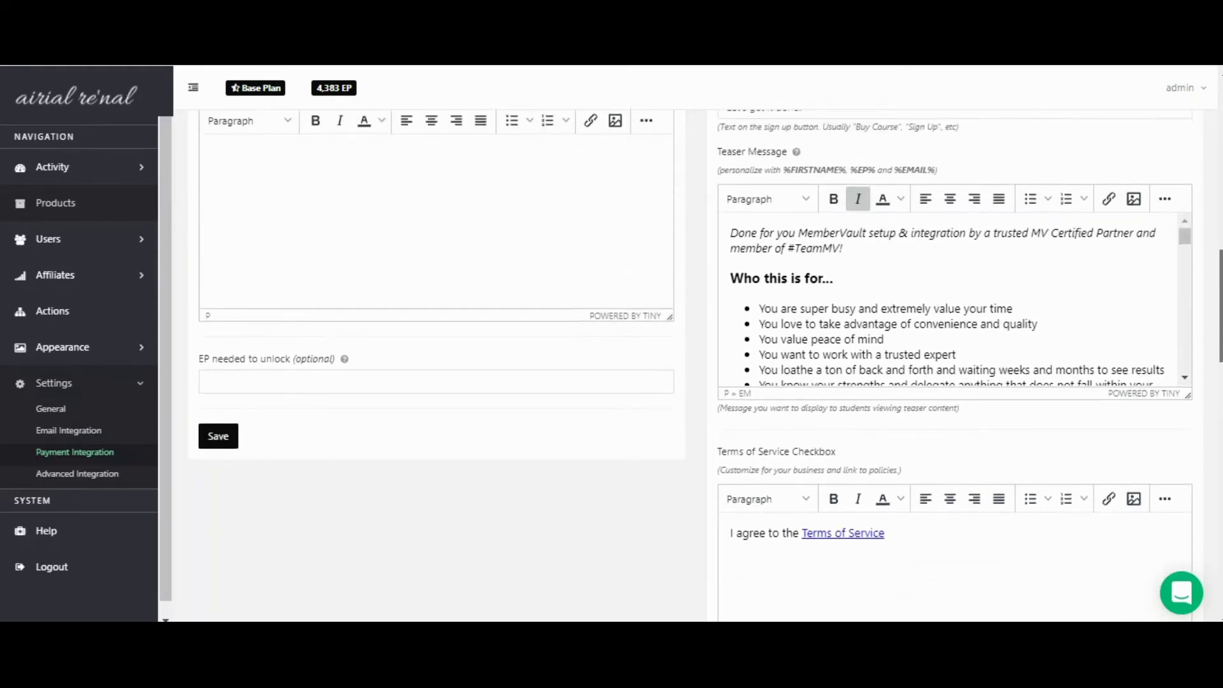
scroll(693, 363, up, 4)
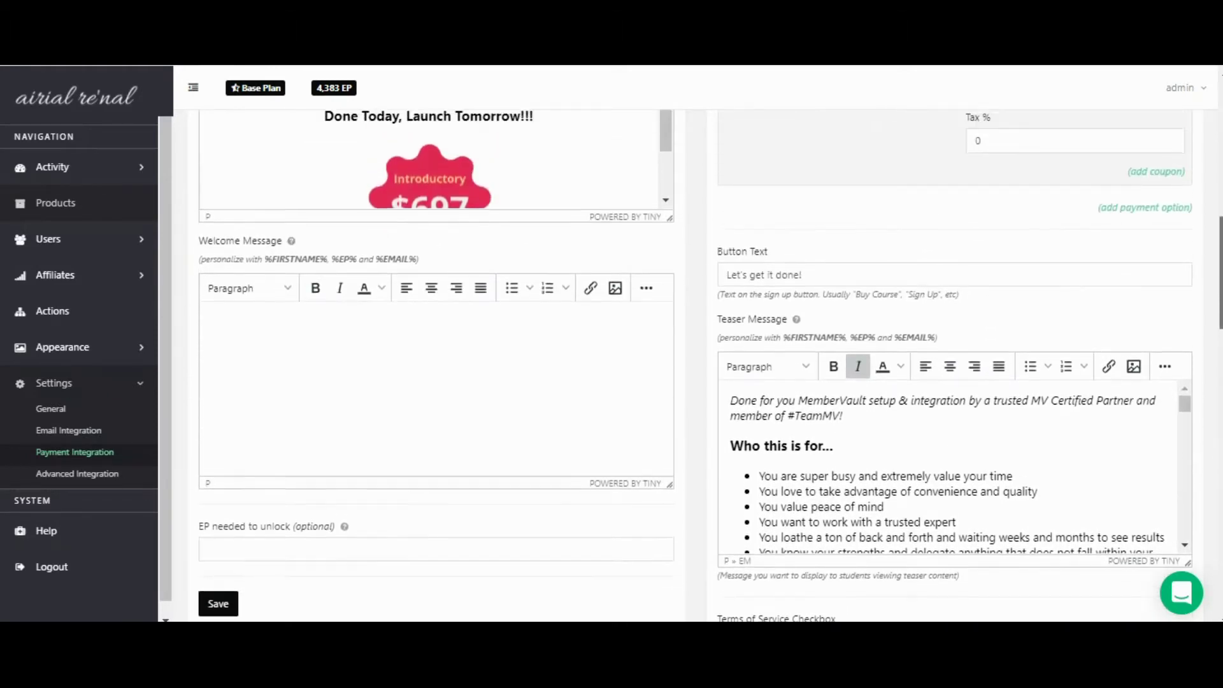
scroll(692, 363, up, 3)
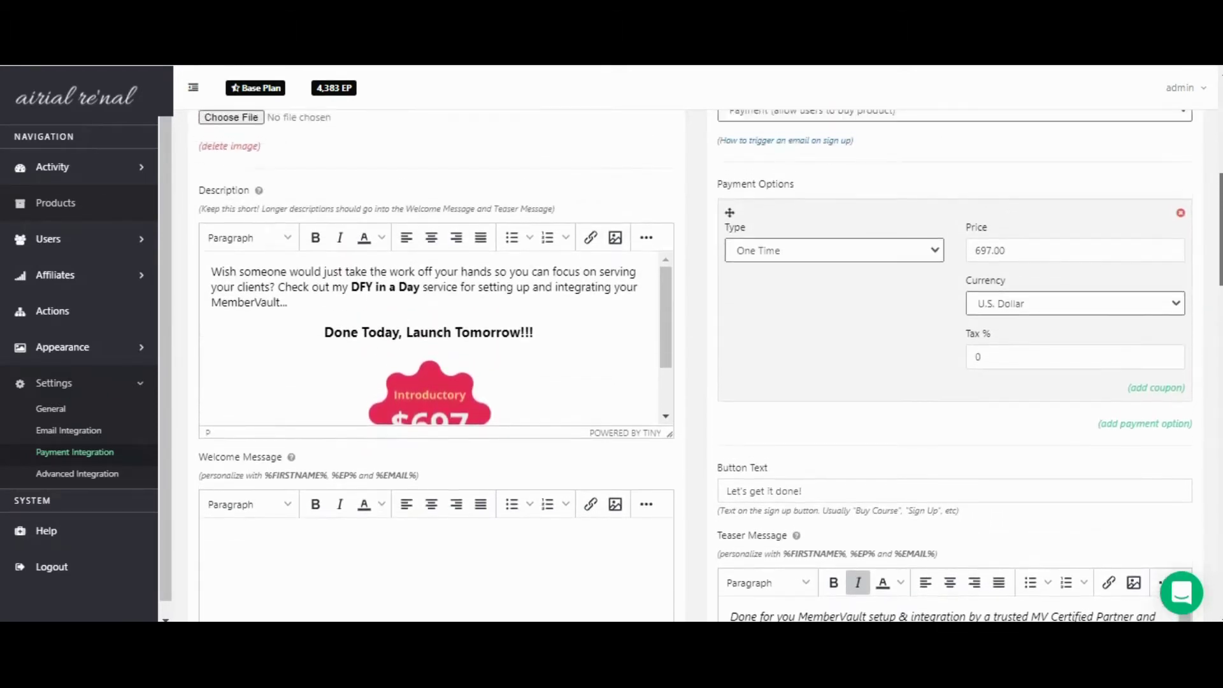
scroll(693, 363, up, 3)
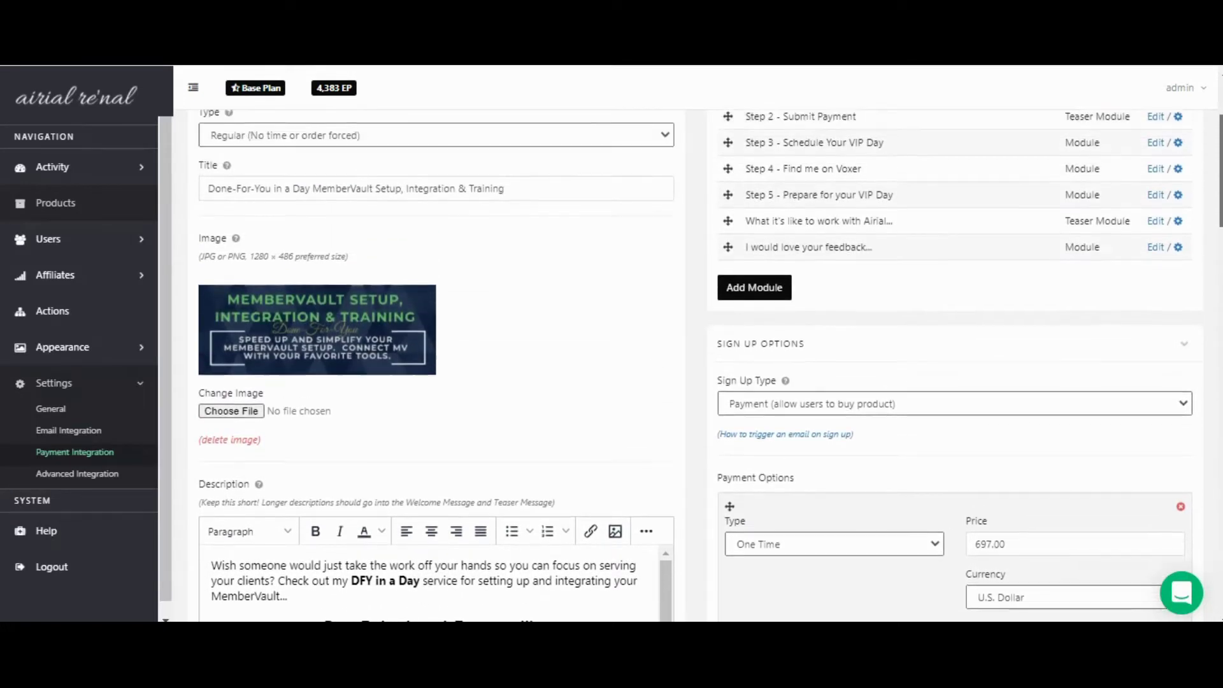
scroll(693, 363, up, 3)
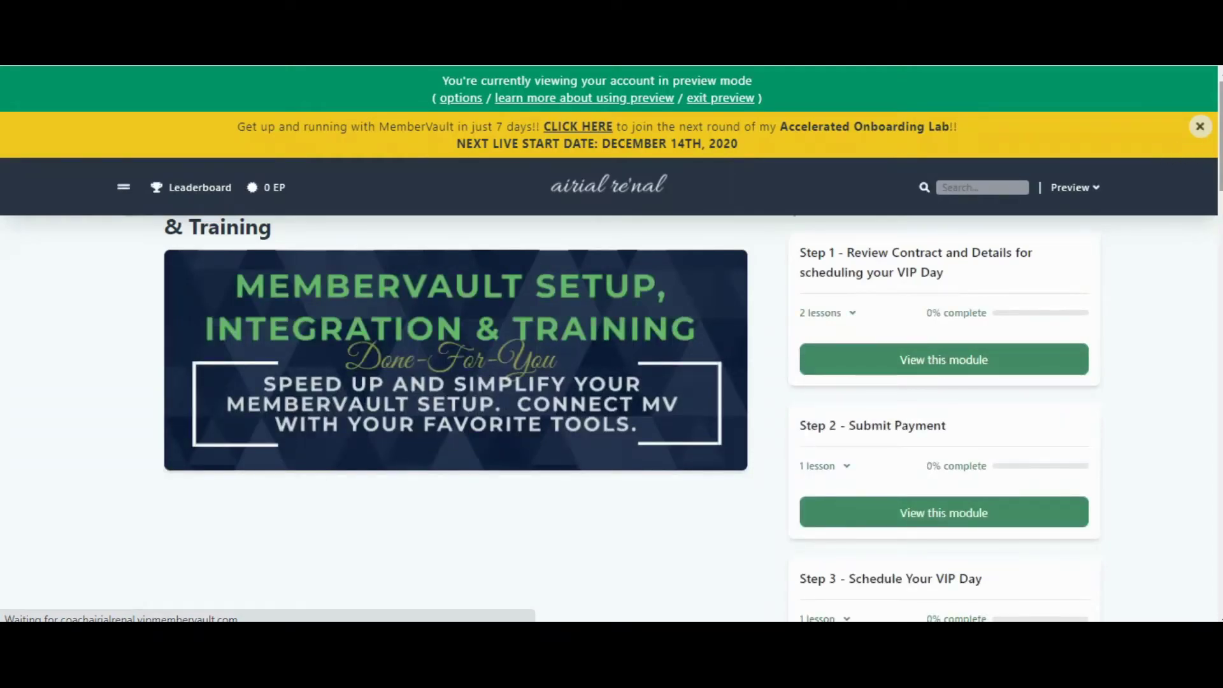
- Scroll down the Done-For-You in a Day preview page through its Step 1–3 modules
scroll(612, 382, down, 1)
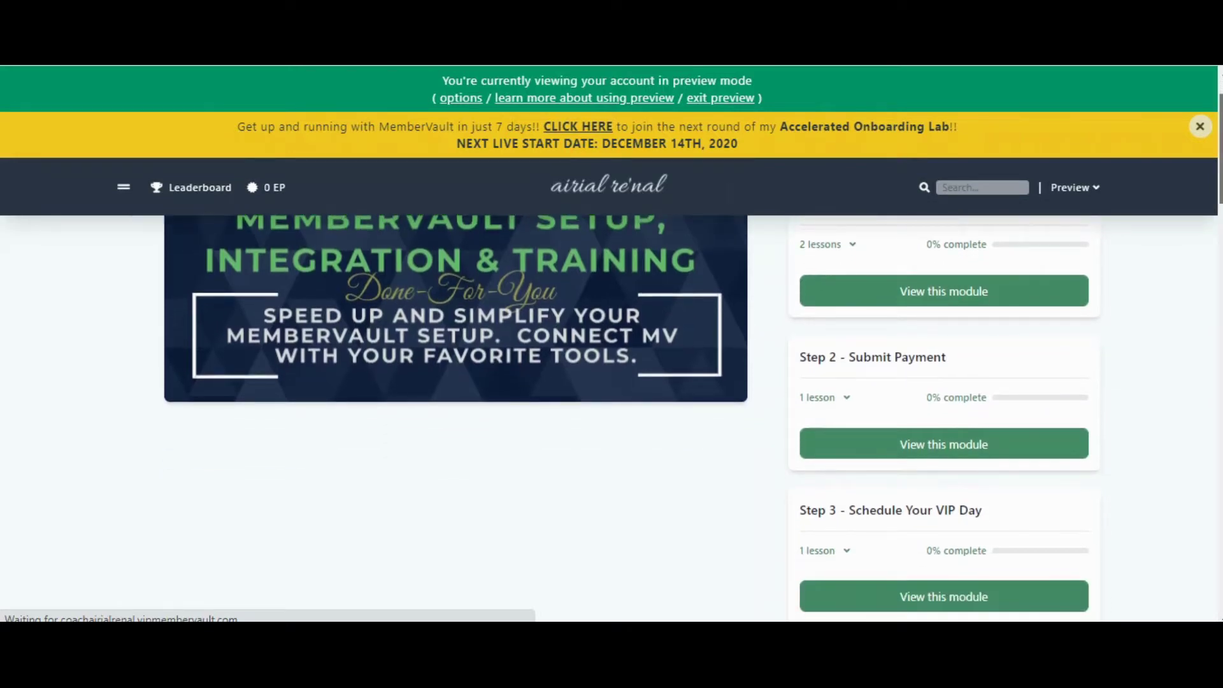
scroll(612, 414, down, 1)
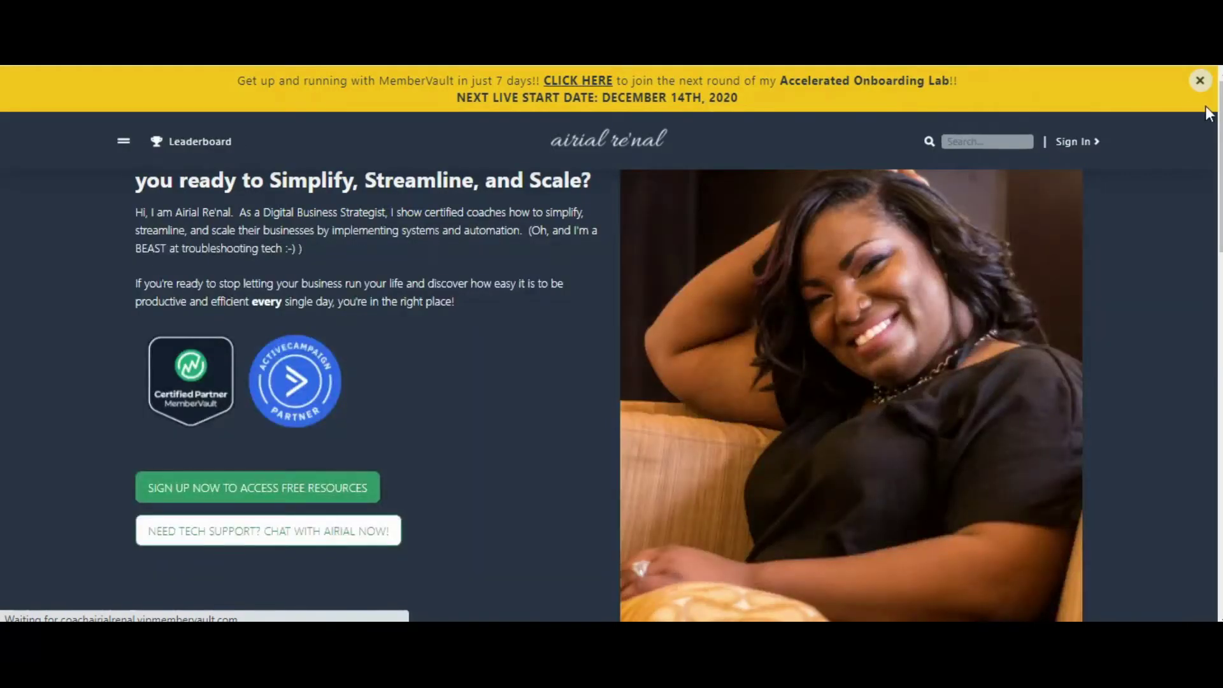
scroll(612, 382, down, 7)
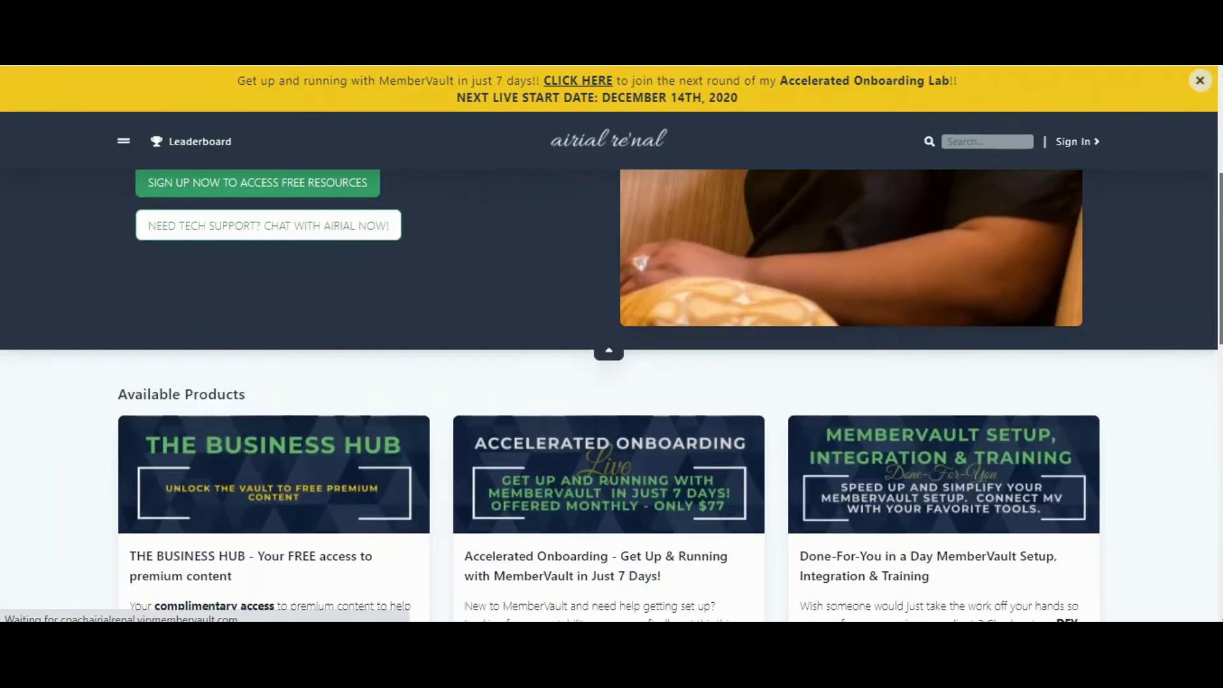
scroll(612, 395, down, 1)
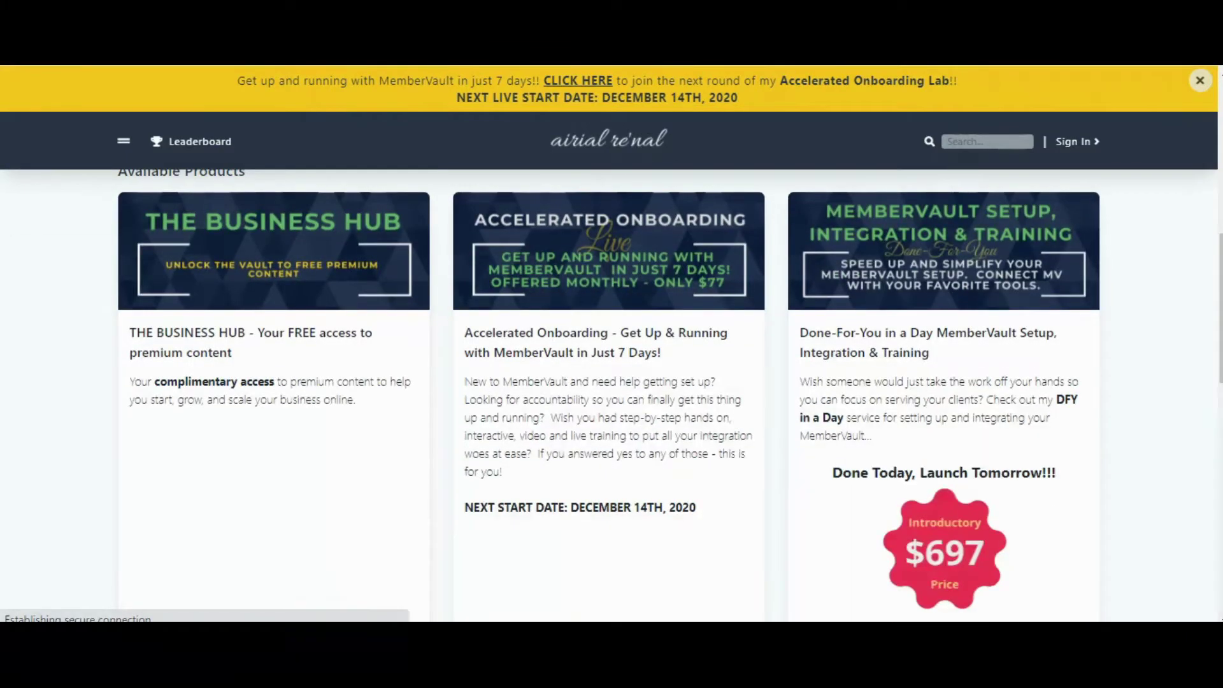
scroll(612, 395, down, 3)
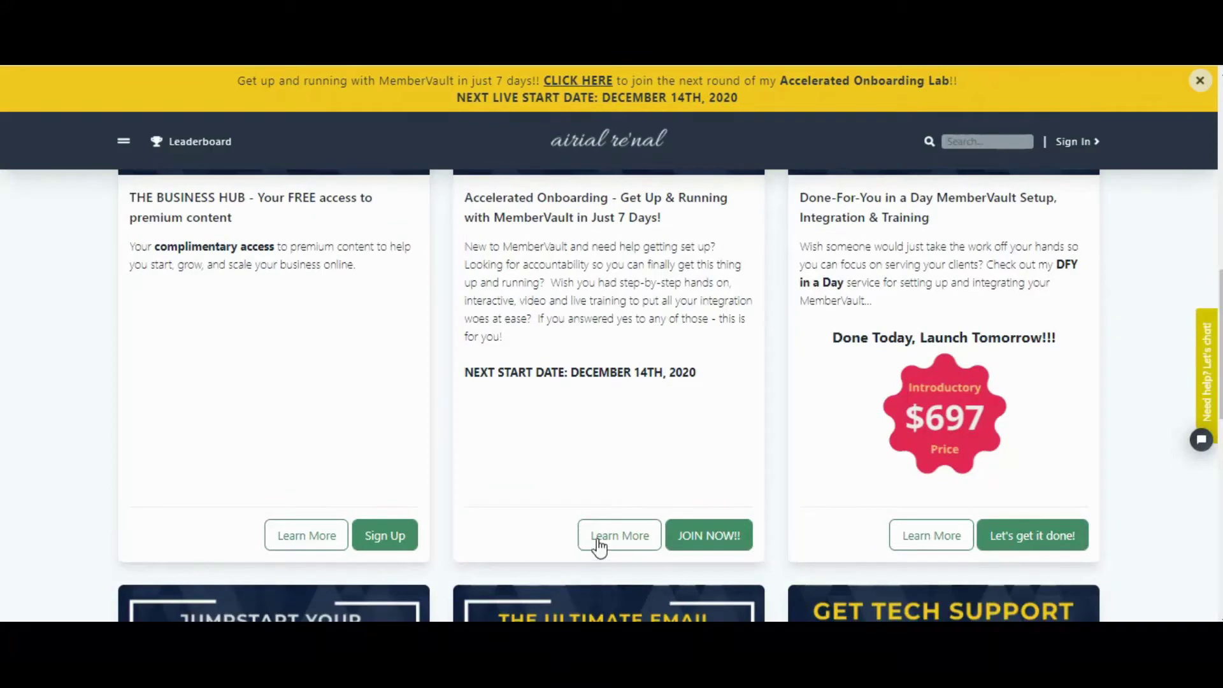
click(602, 543)
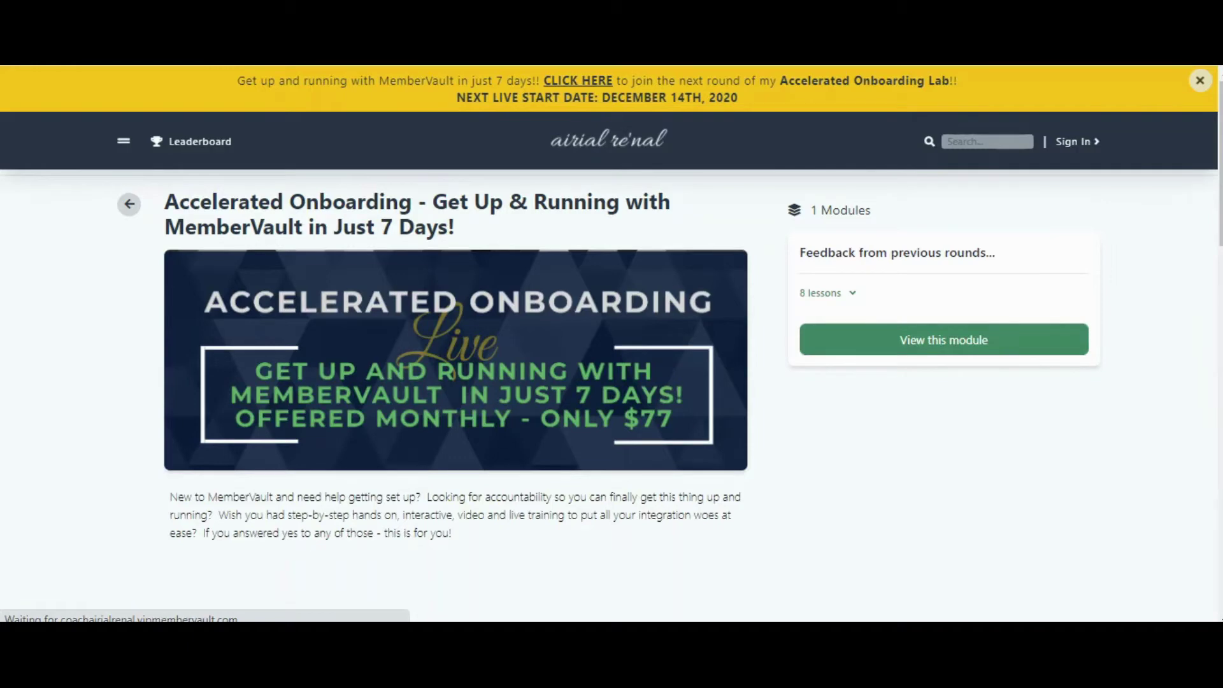
scroll(455, 395, down, 4)
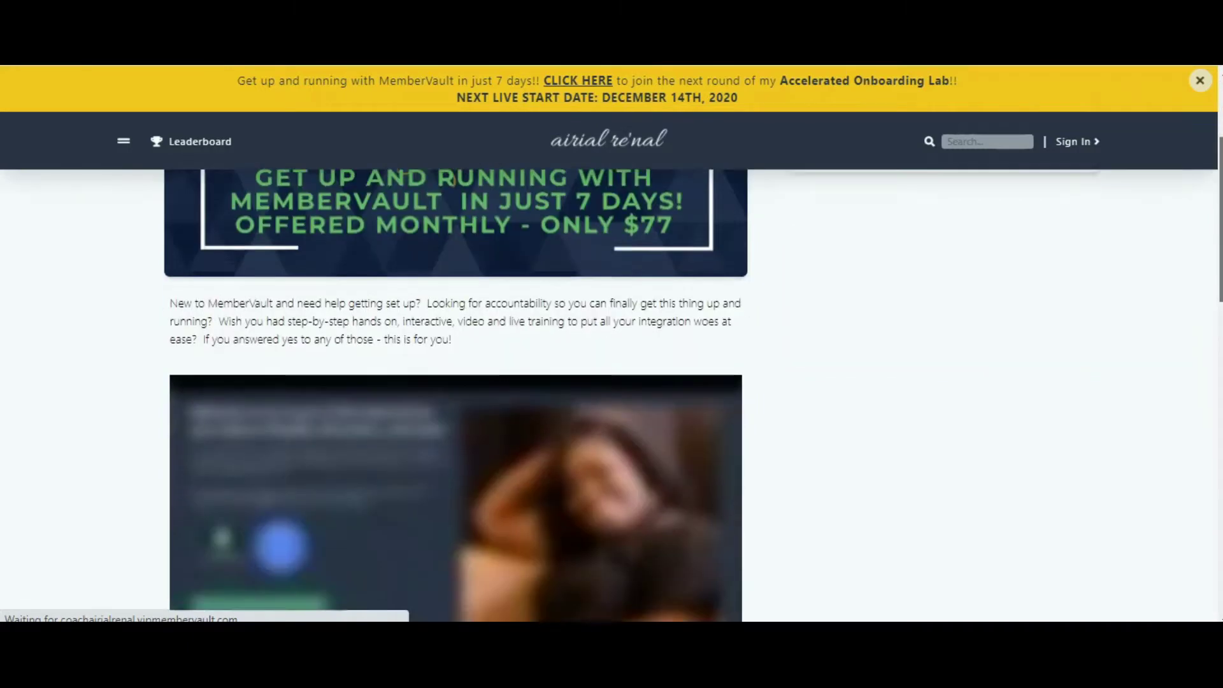
scroll(456, 395, down, 5)
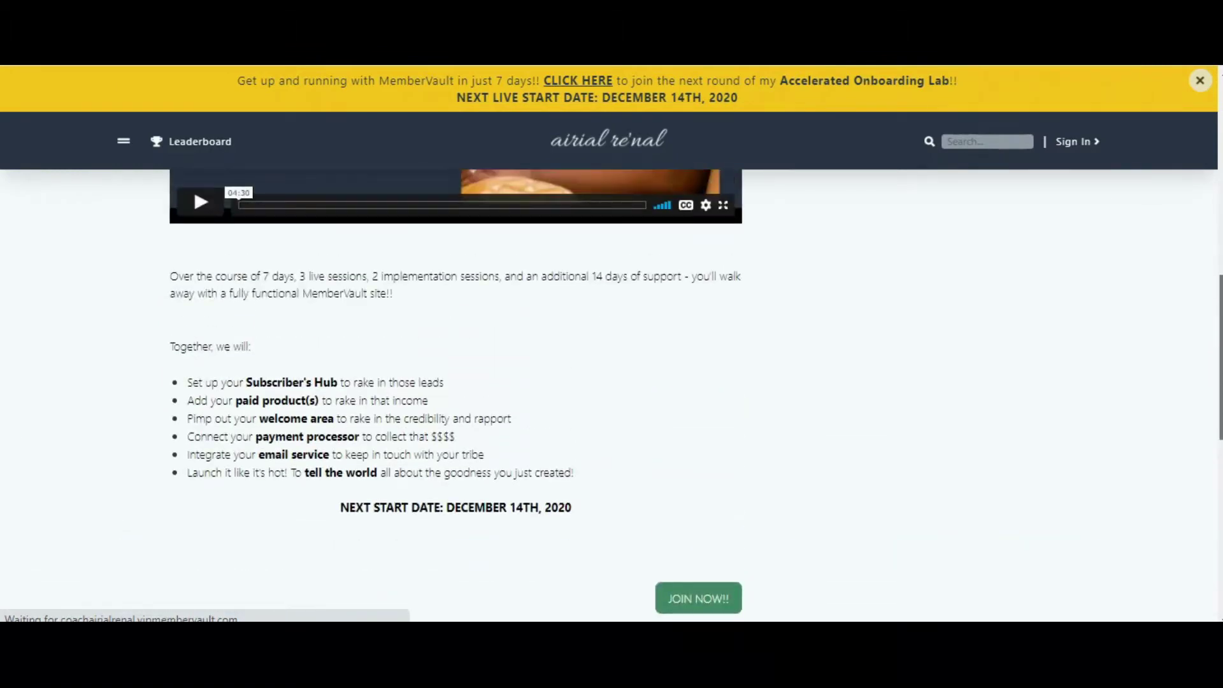
scroll(456, 395, up, 9)
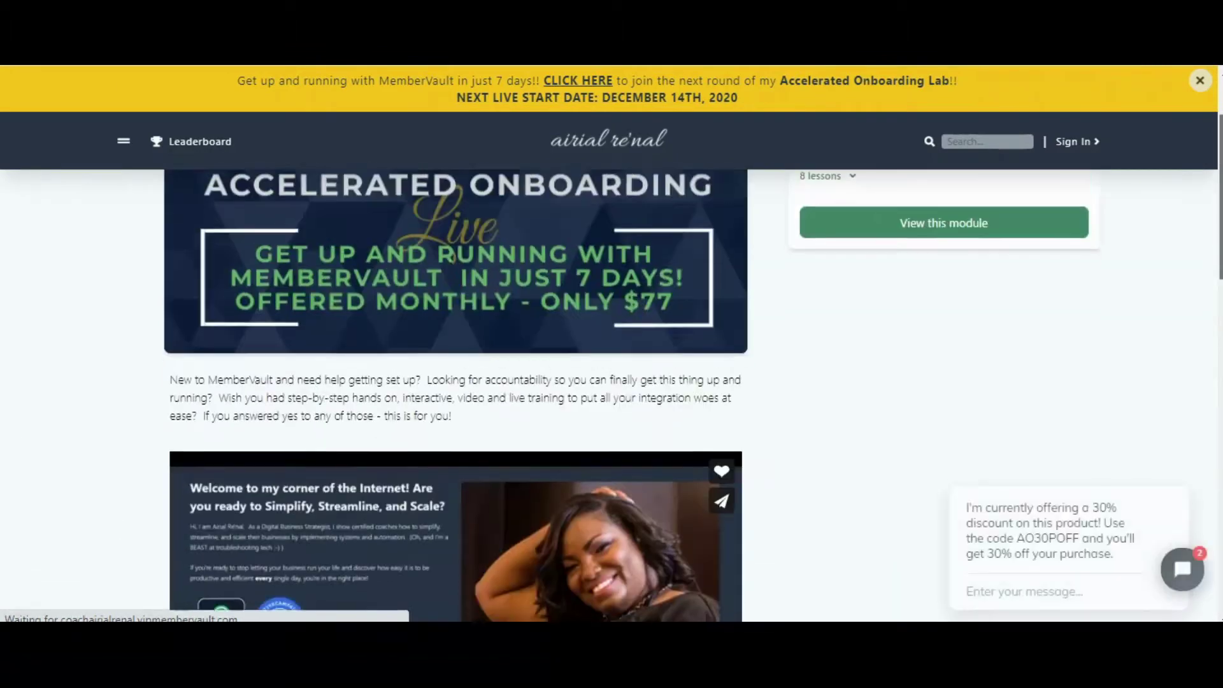
scroll(515, 184, up, 2)
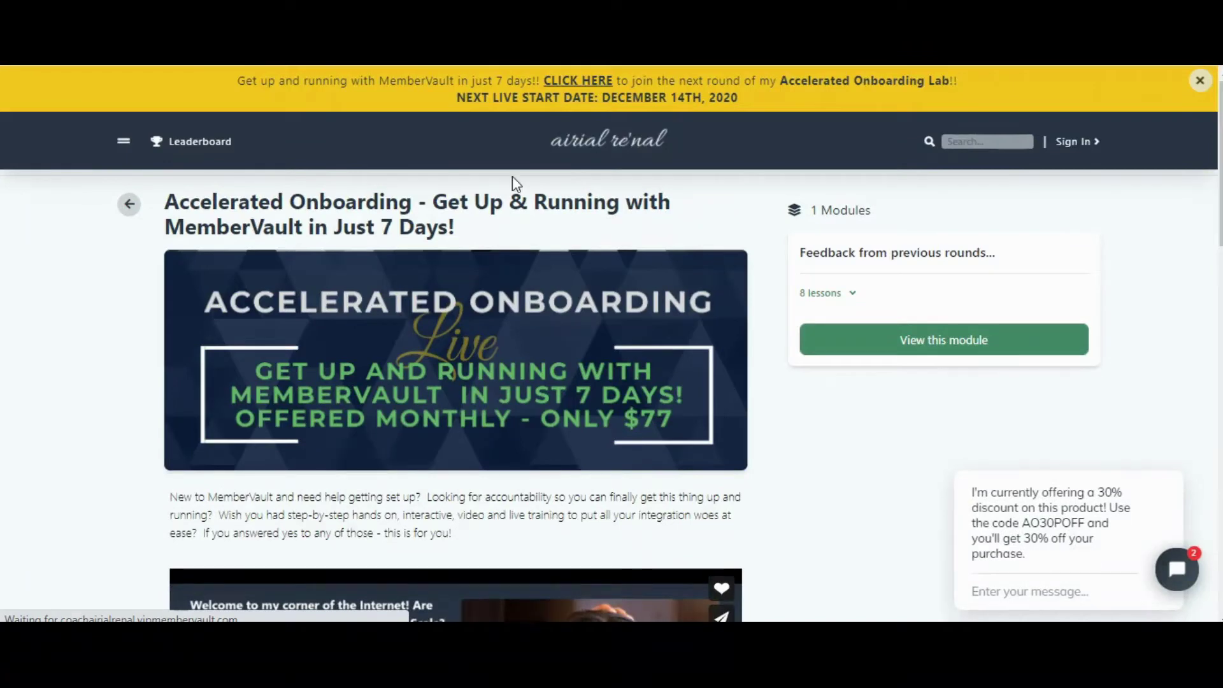
scroll(128, 207, up, 1)
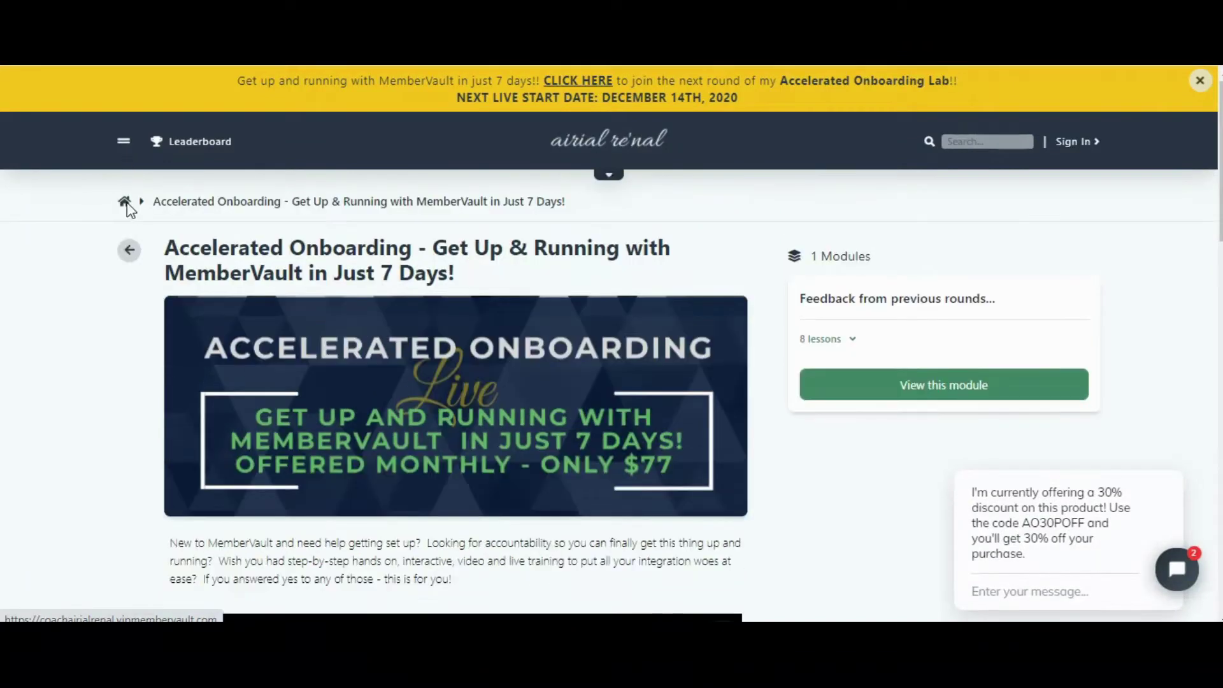
click(126, 203)
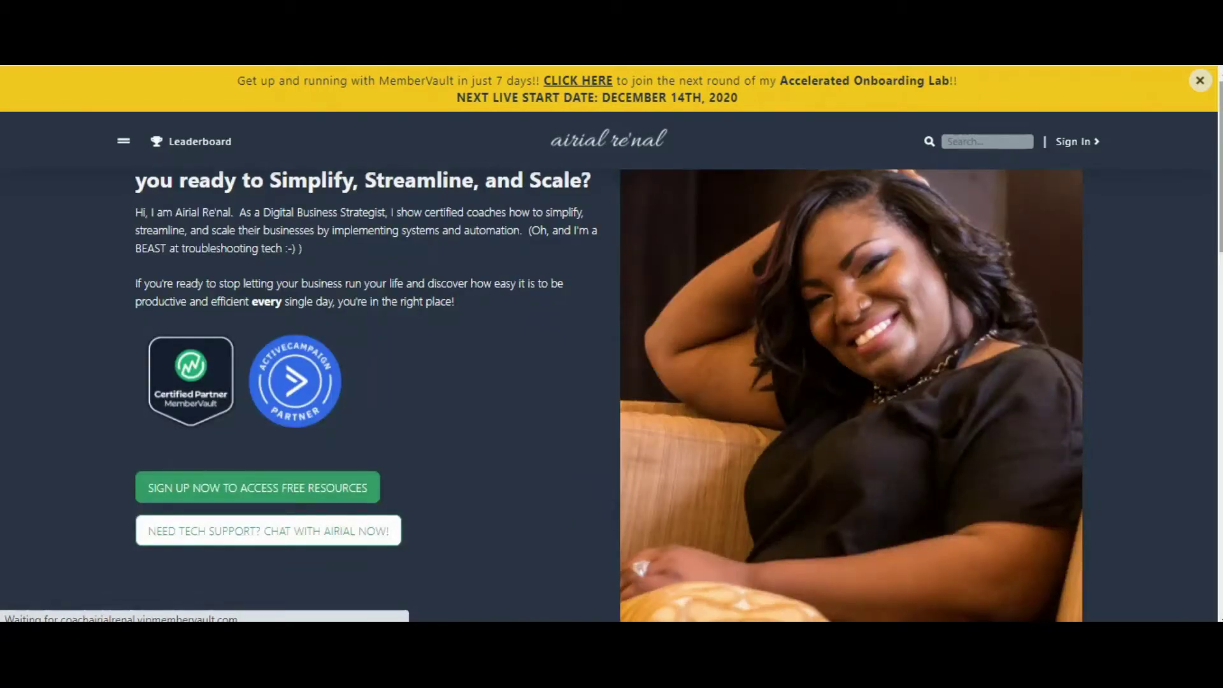
scroll(612, 395, down, 9)
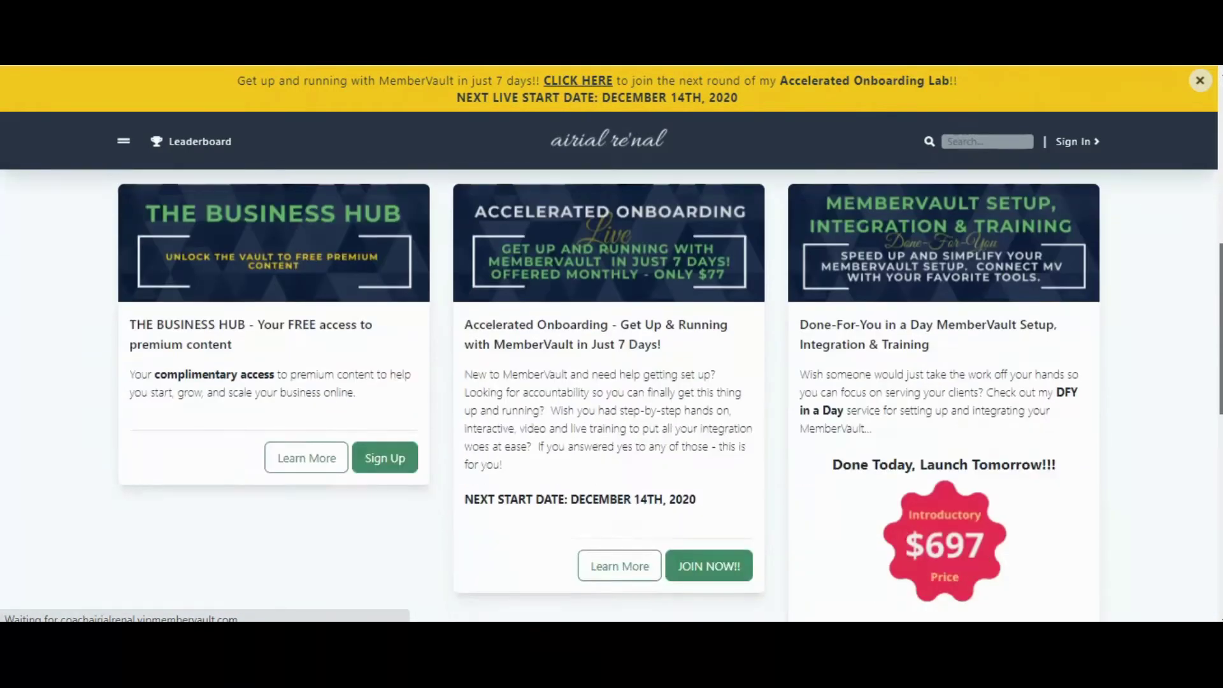
scroll(611, 395, down, 3)
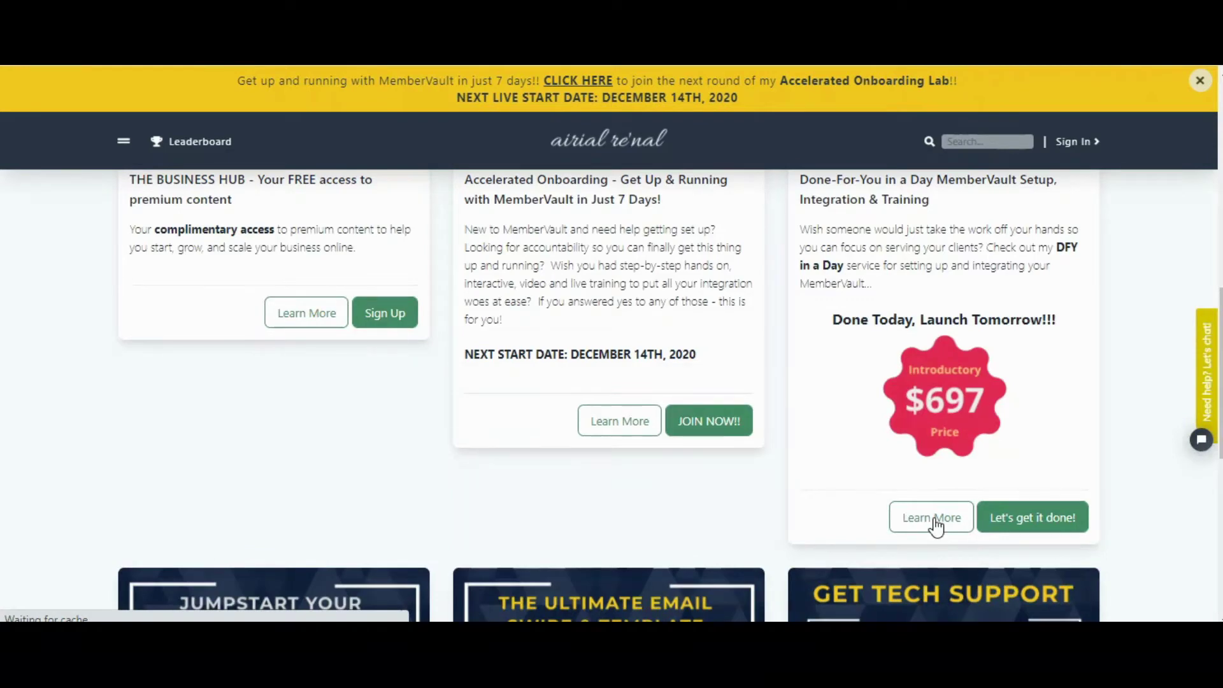
click(935, 520)
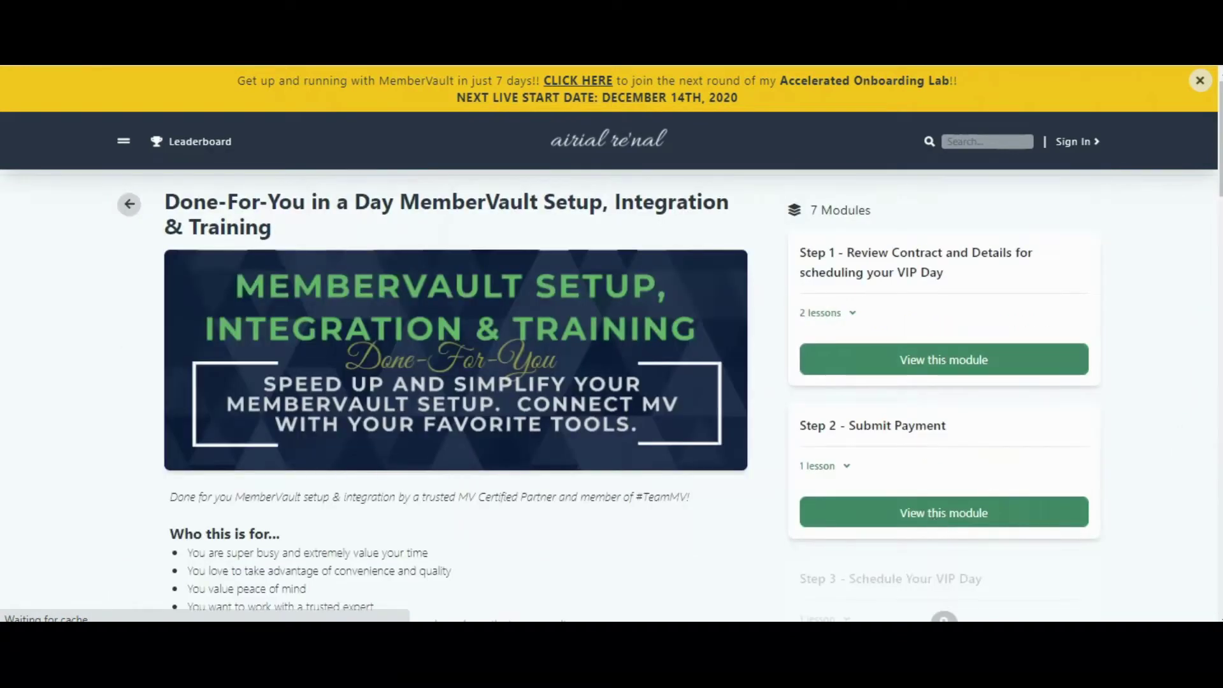
scroll(609, 396, down, 4)
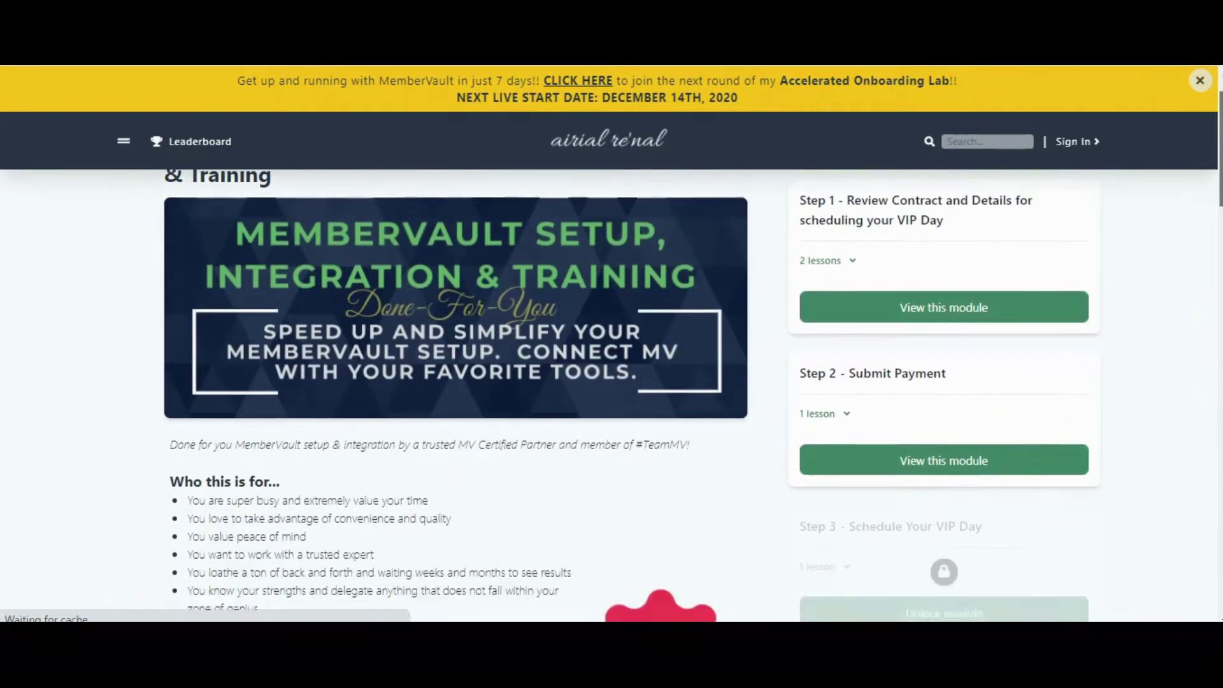
scroll(612, 395, down, 4)
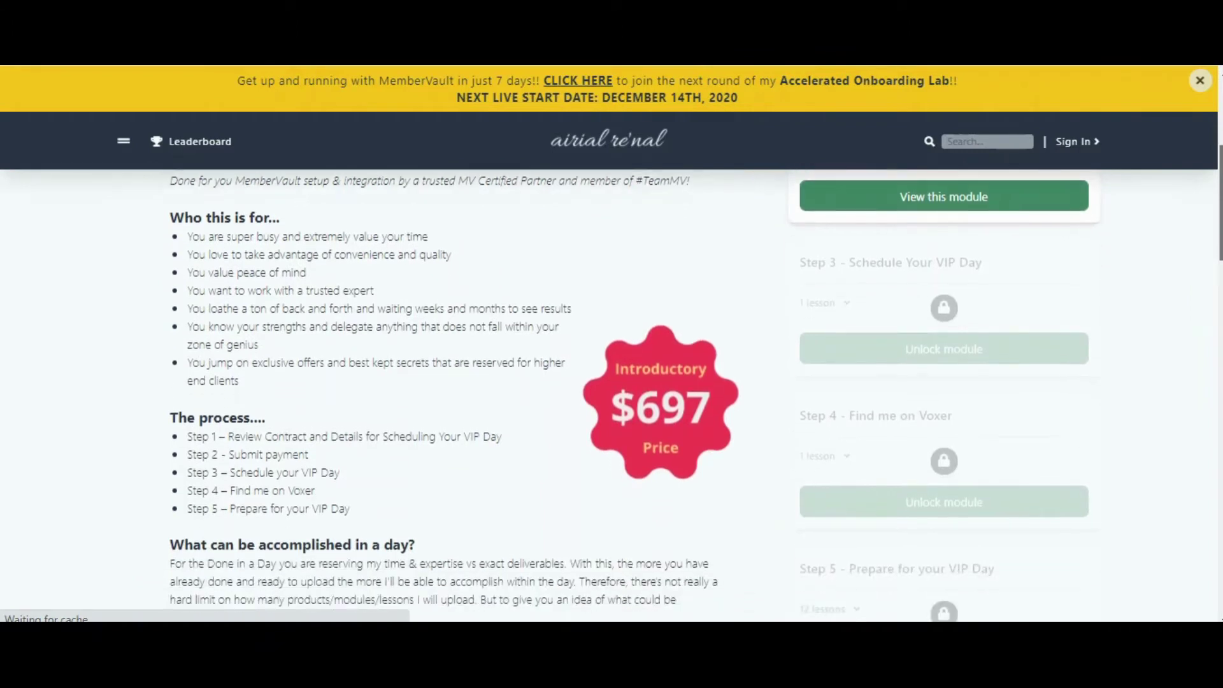
scroll(612, 395, down, 4)
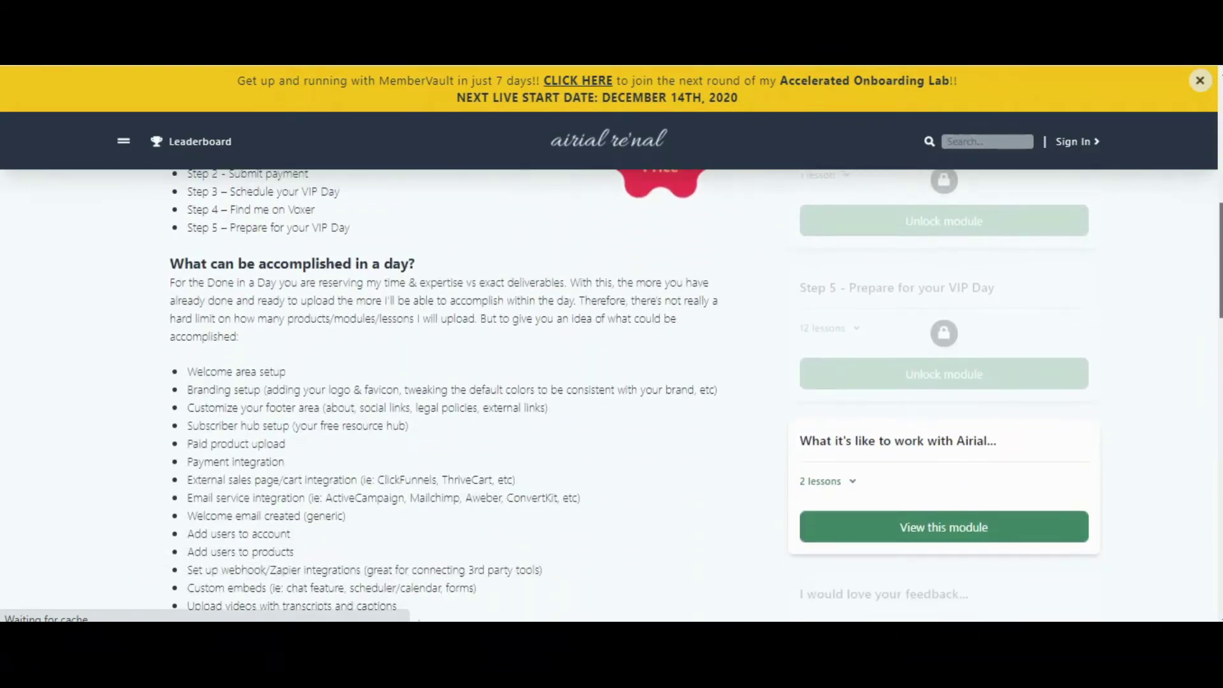
scroll(612, 395, down, 5)
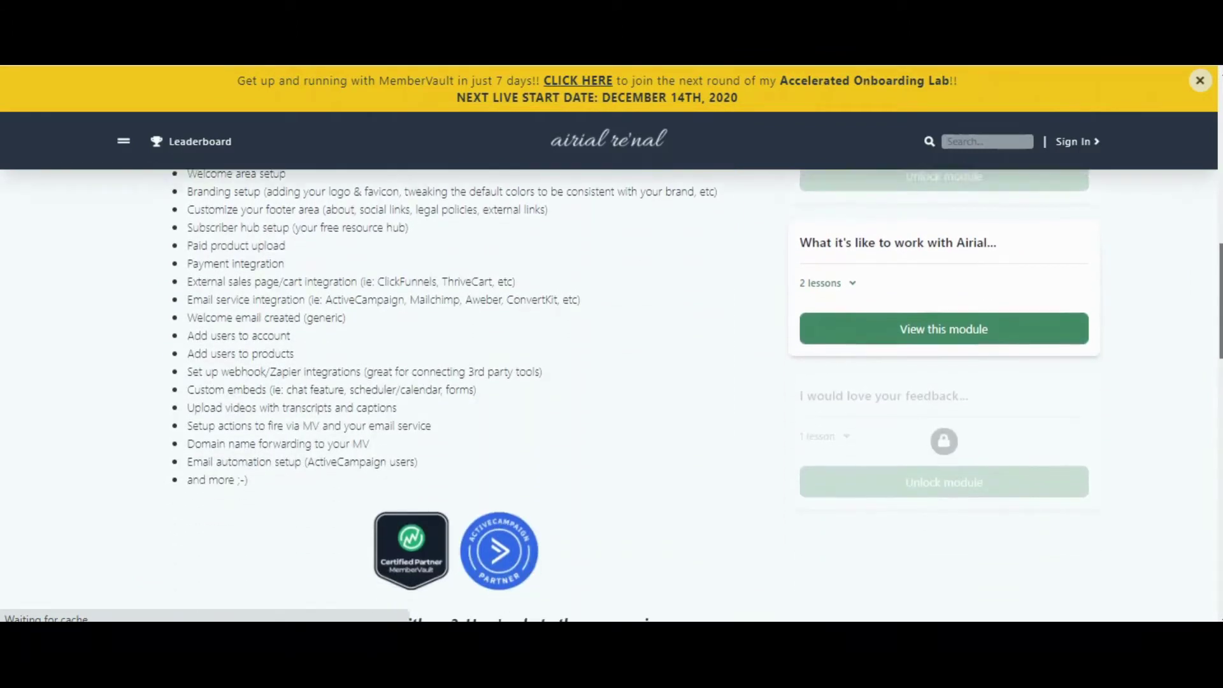
scroll(612, 395, down, 5)
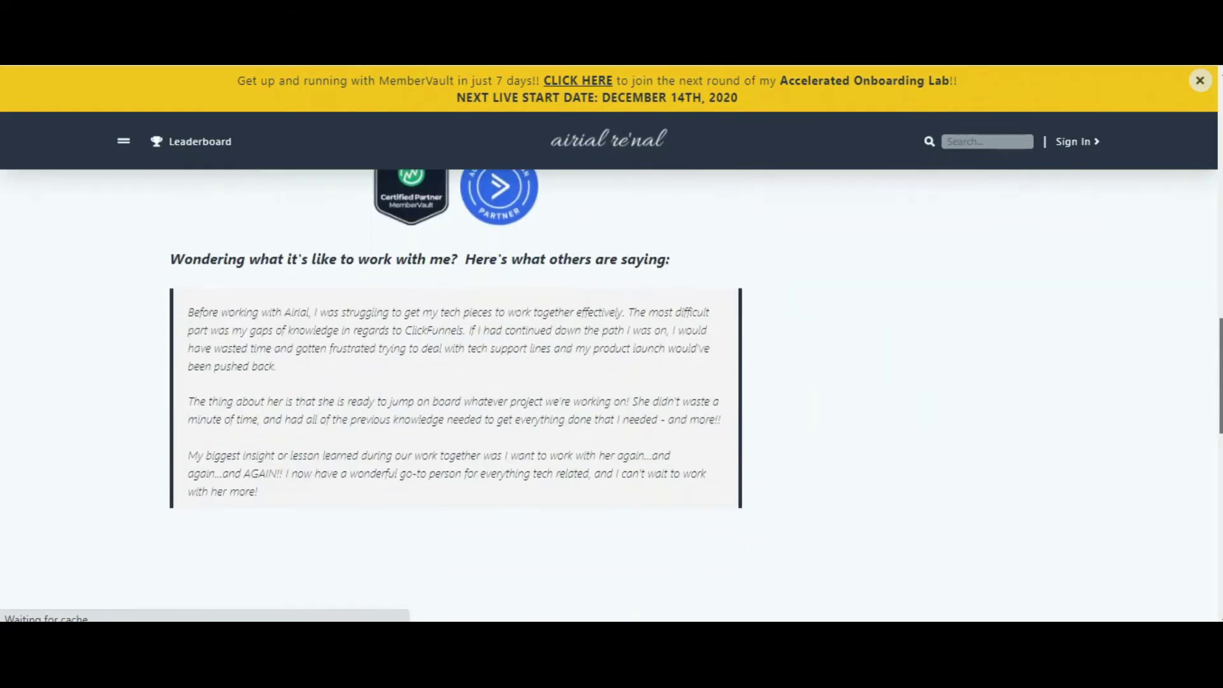
scroll(611, 395, down, 4)
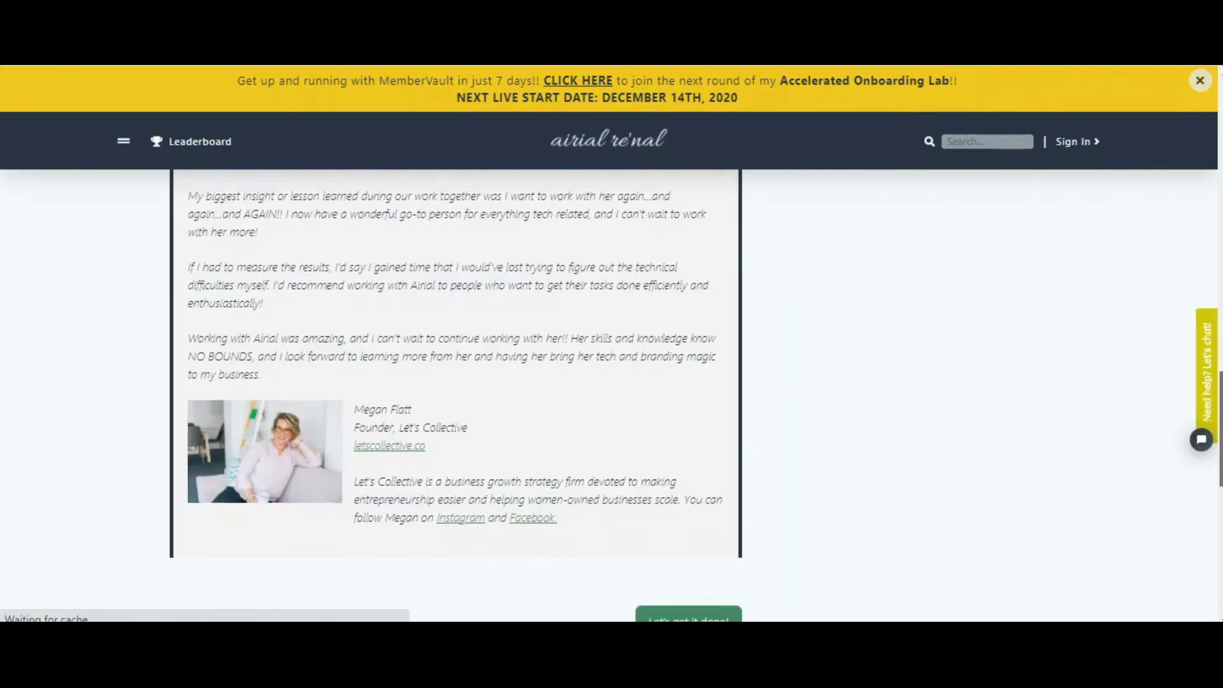
scroll(1166, 510, up, 1)
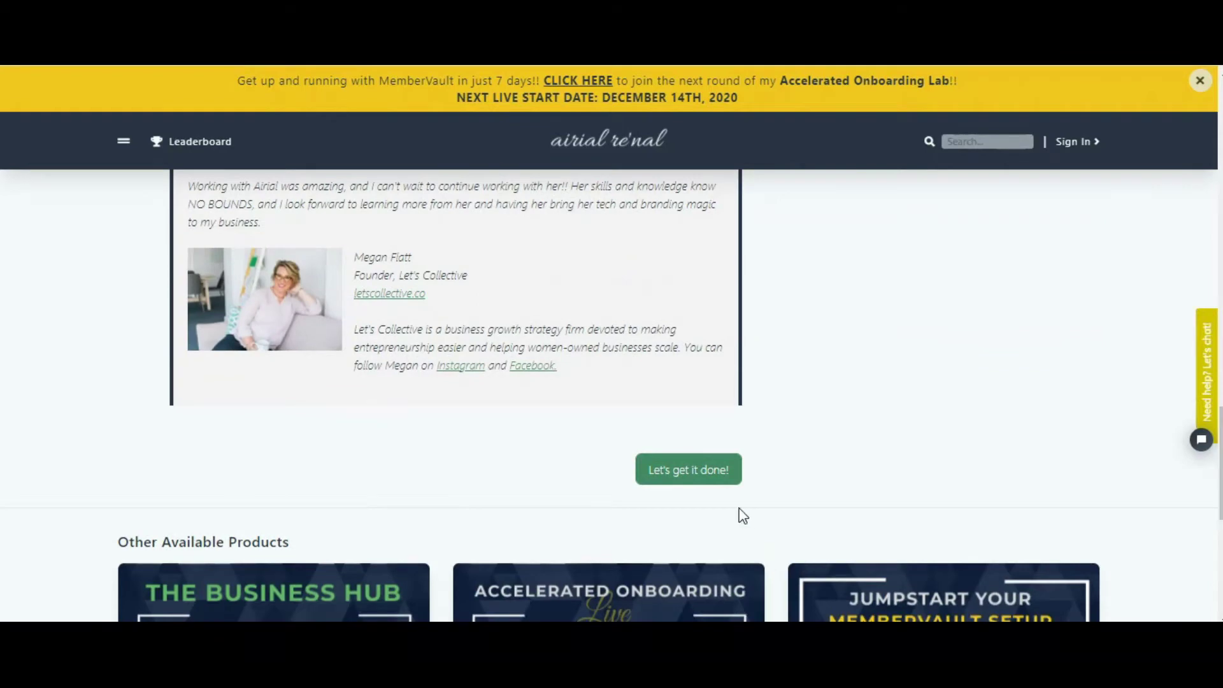
click(709, 475)
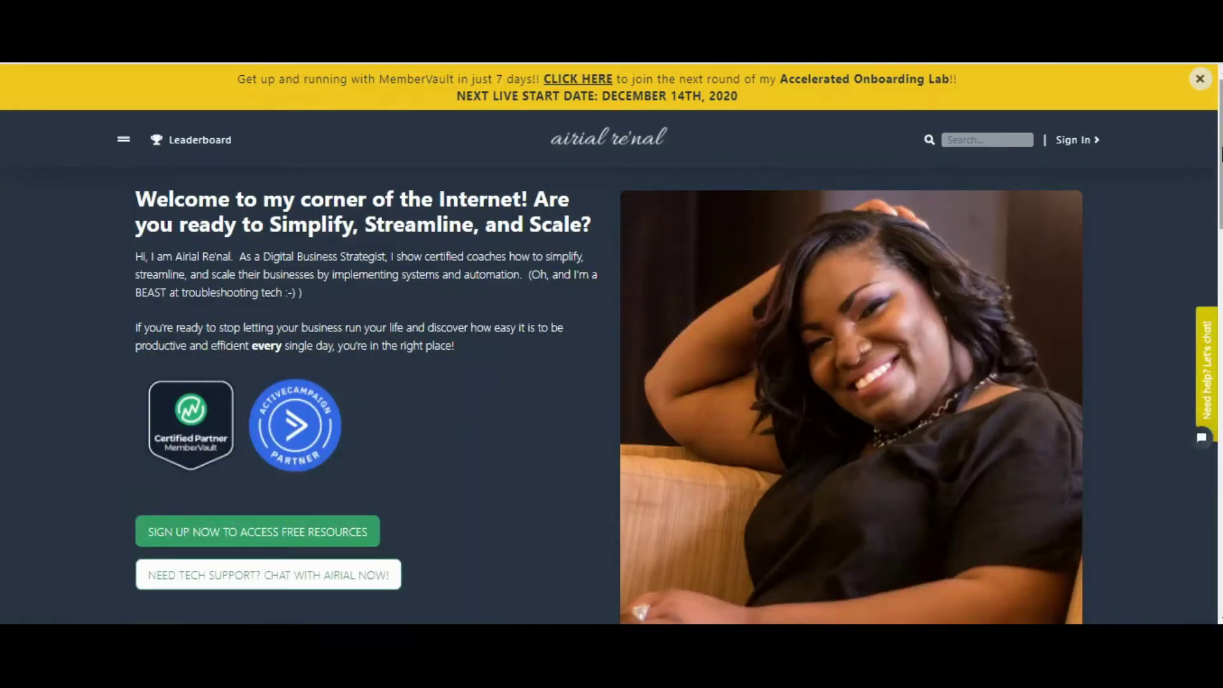
- Follow the 'Sign up now to access free resources' link and scroll the admin Welcome Area settings
scroll(678, 352, down, 2)
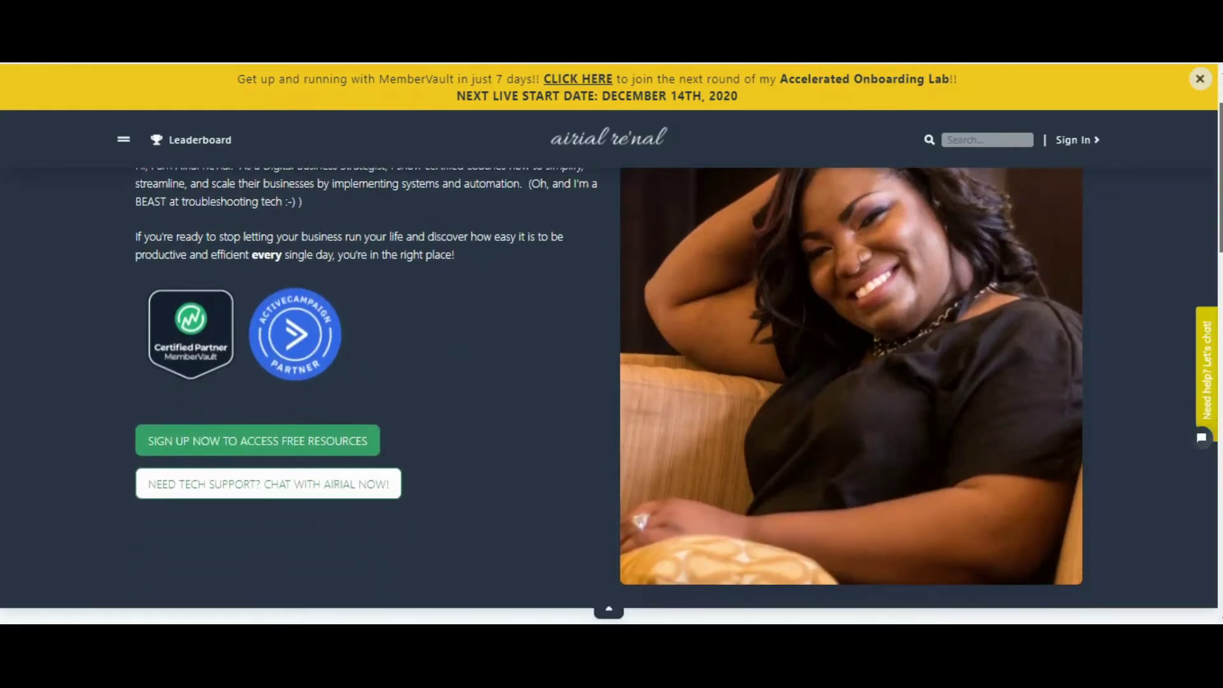
scroll(610, 395, up, 1)
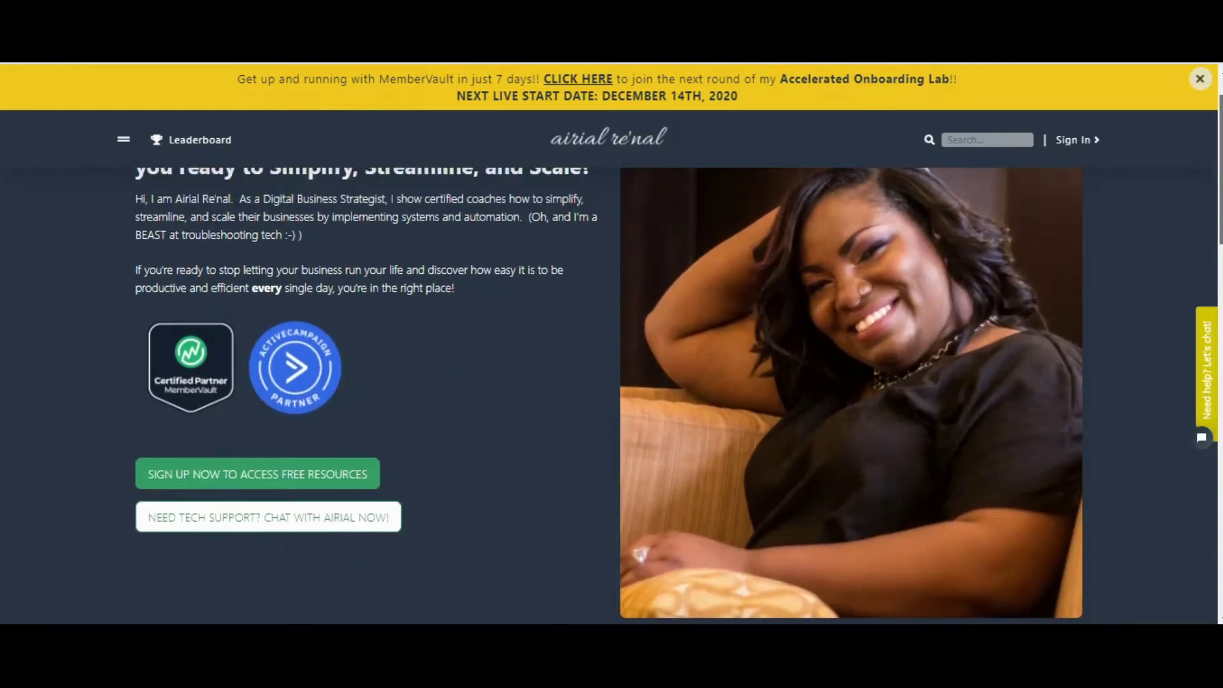
click(344, 485)
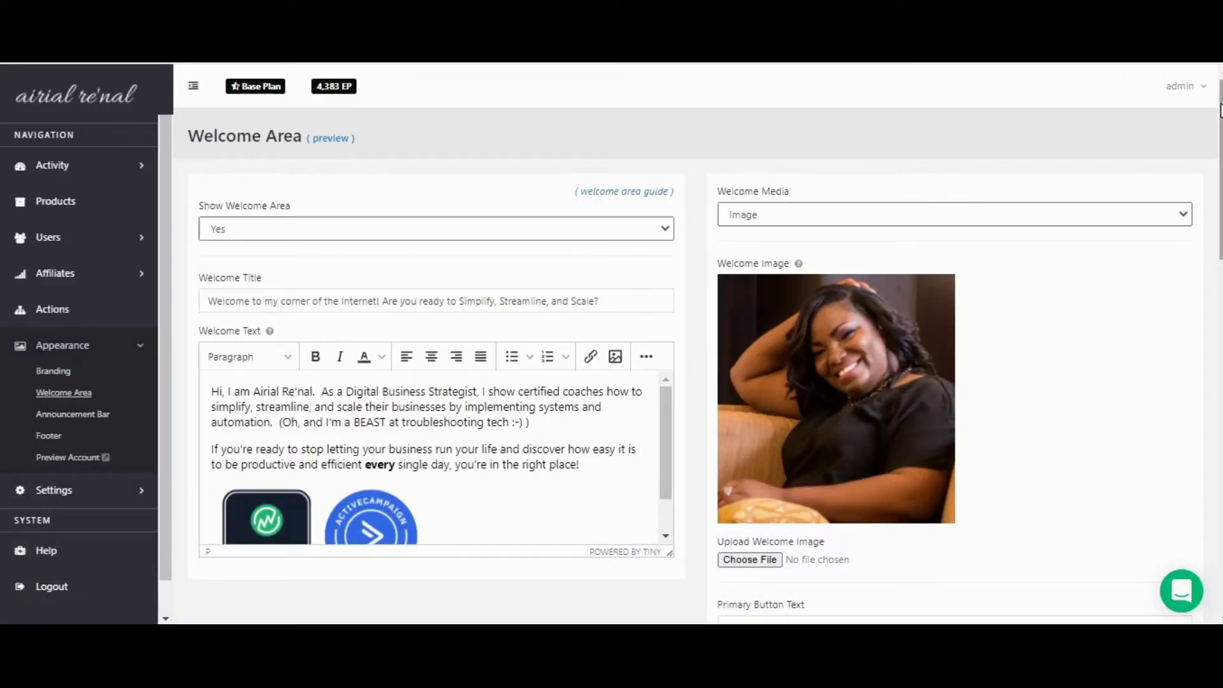
drag(1220, 109, 1220, 463)
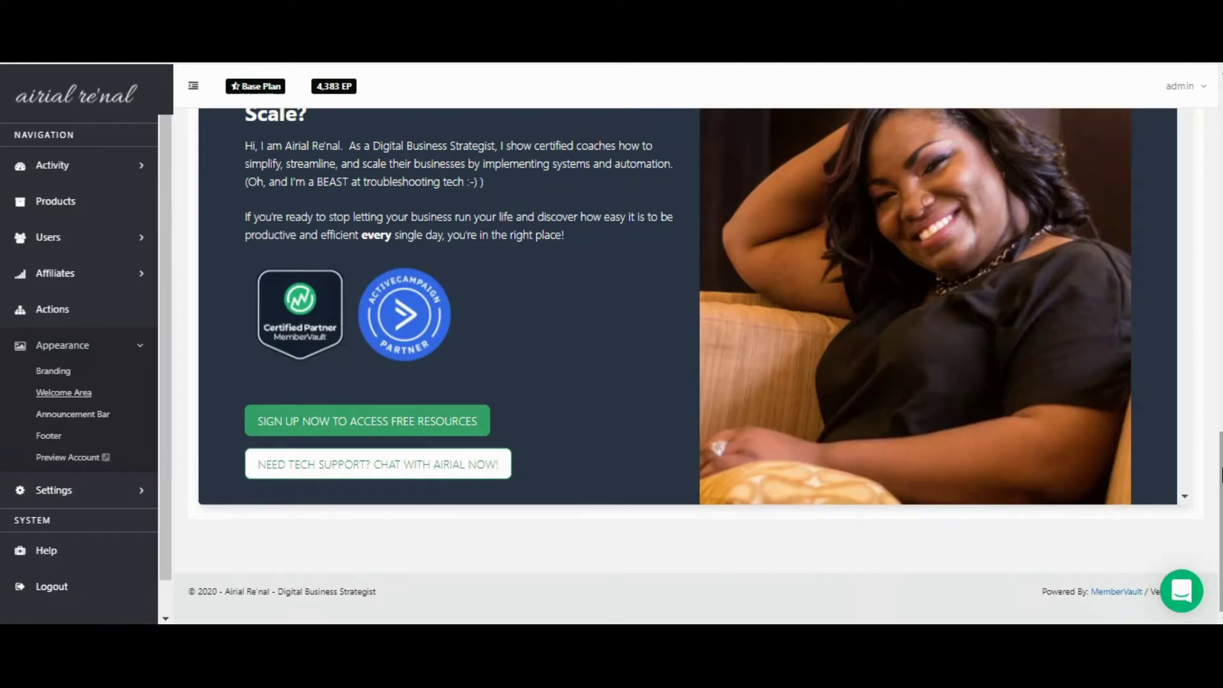
- Scroll through the Welcome Area settings and their preview
drag(1221, 475, 1221, 433)
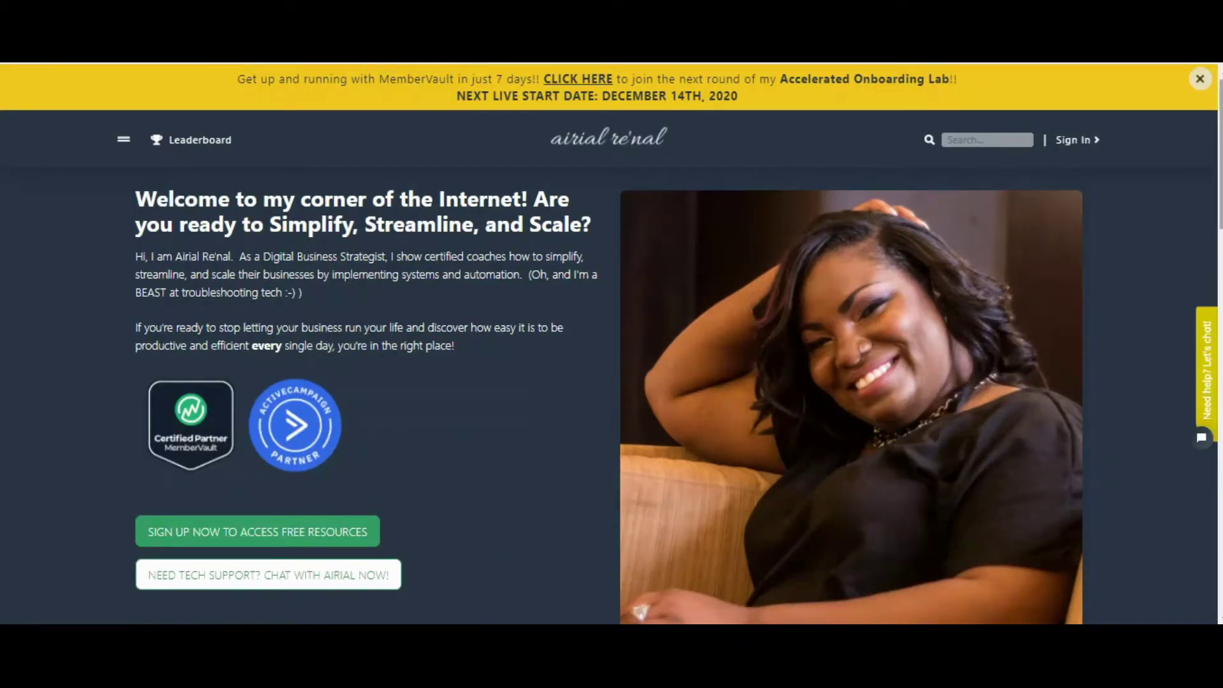
- Follow the free resources sign-up link, then add a blank coupon row to the $697 one-time payment option
scroll(679, 352, down, 1)
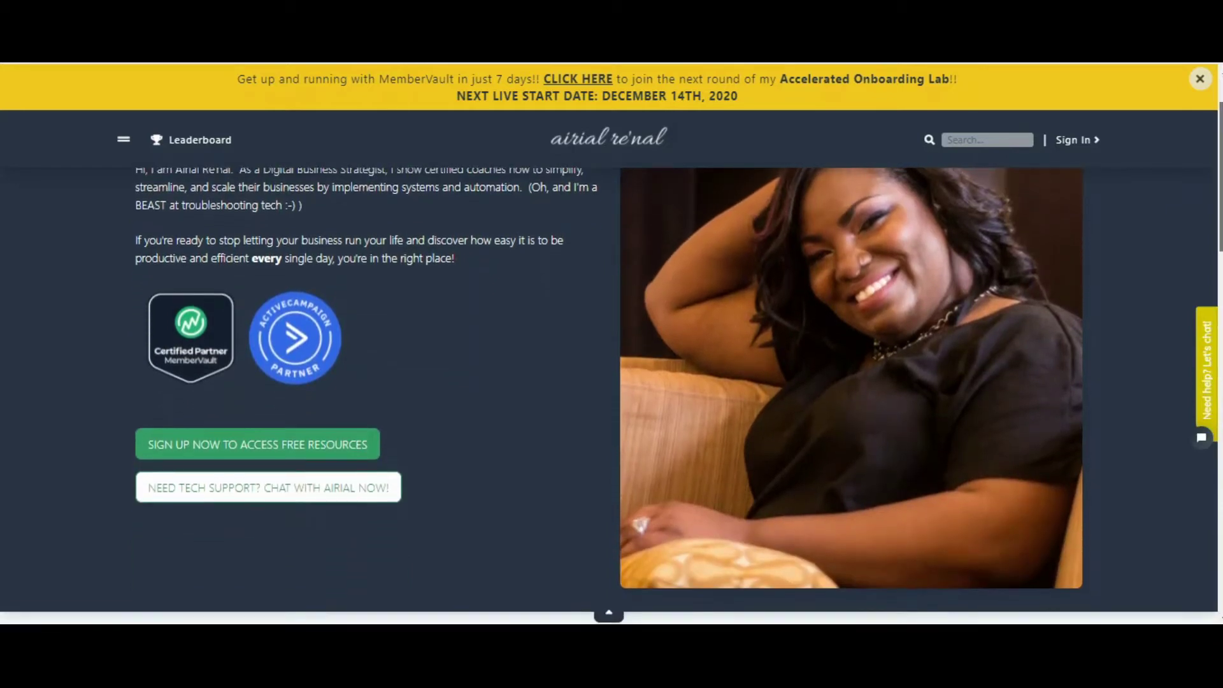
scroll(609, 396, up, 1)
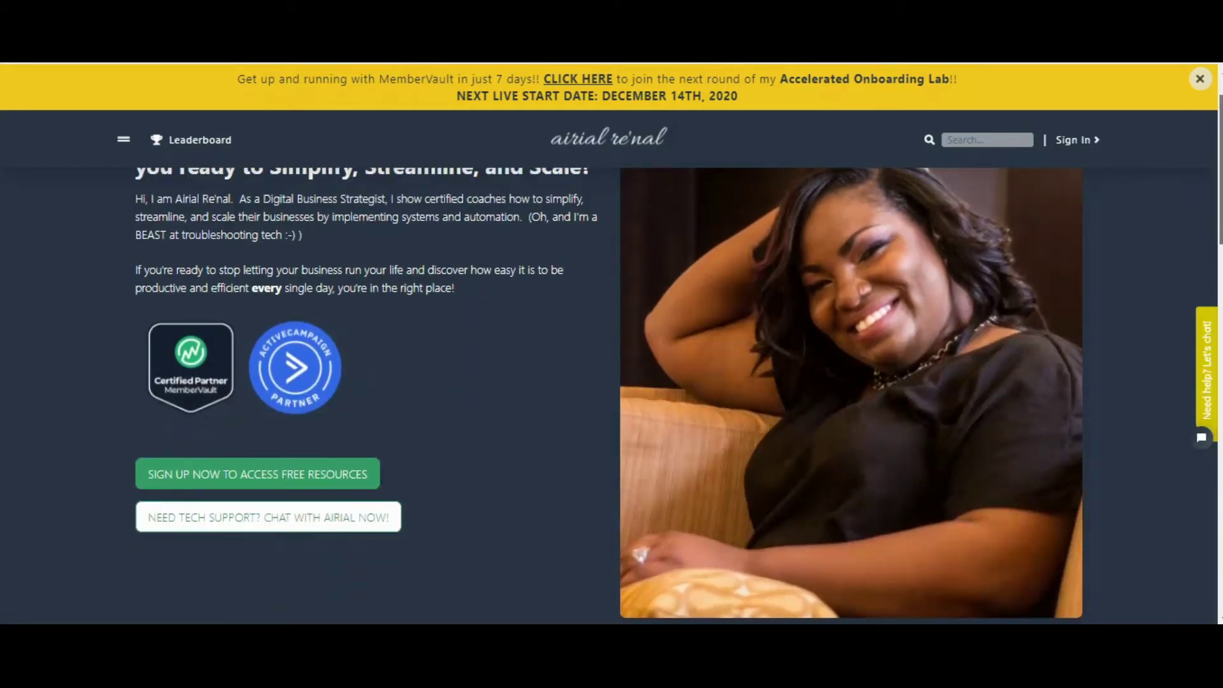
click(343, 484)
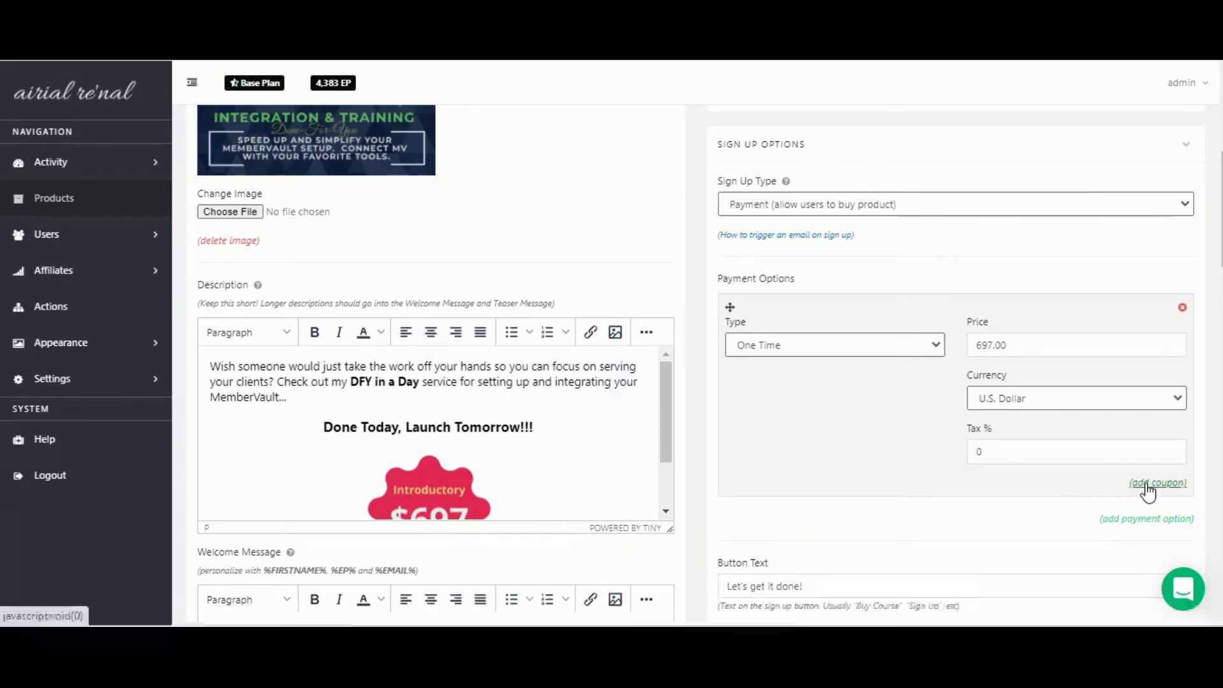
click(1148, 485)
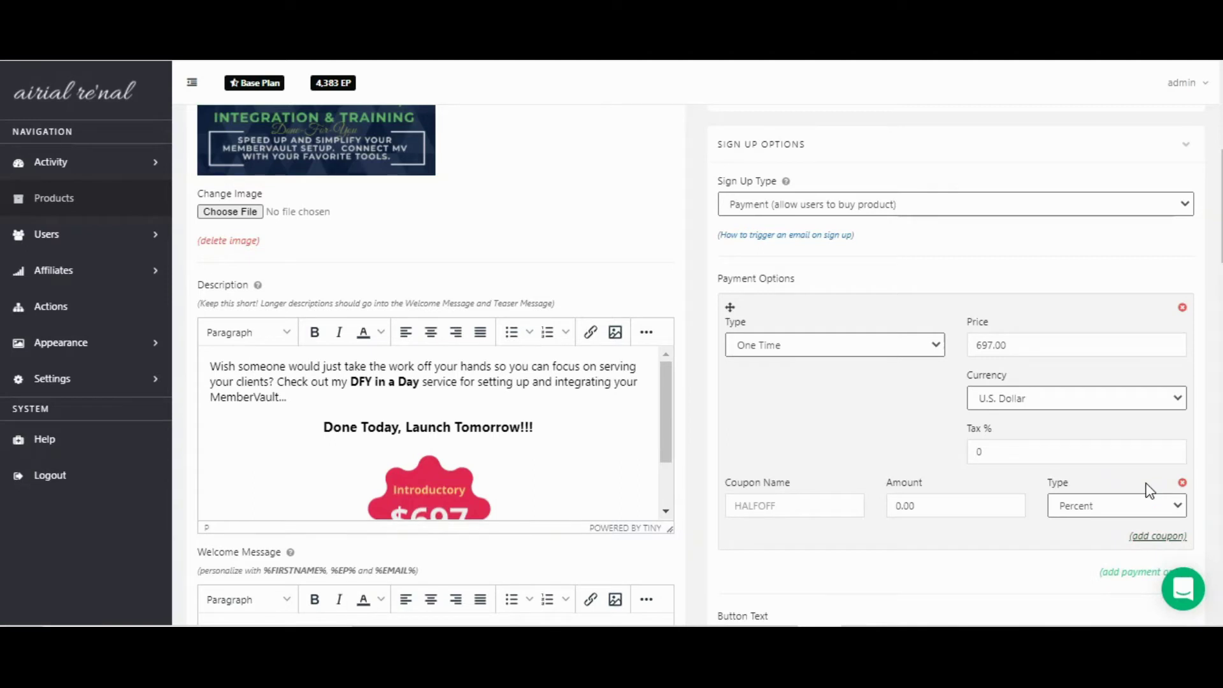
- Check the coupon's discount types, keeping Percent, then delete the HALFOFF coupon
click(1167, 507)
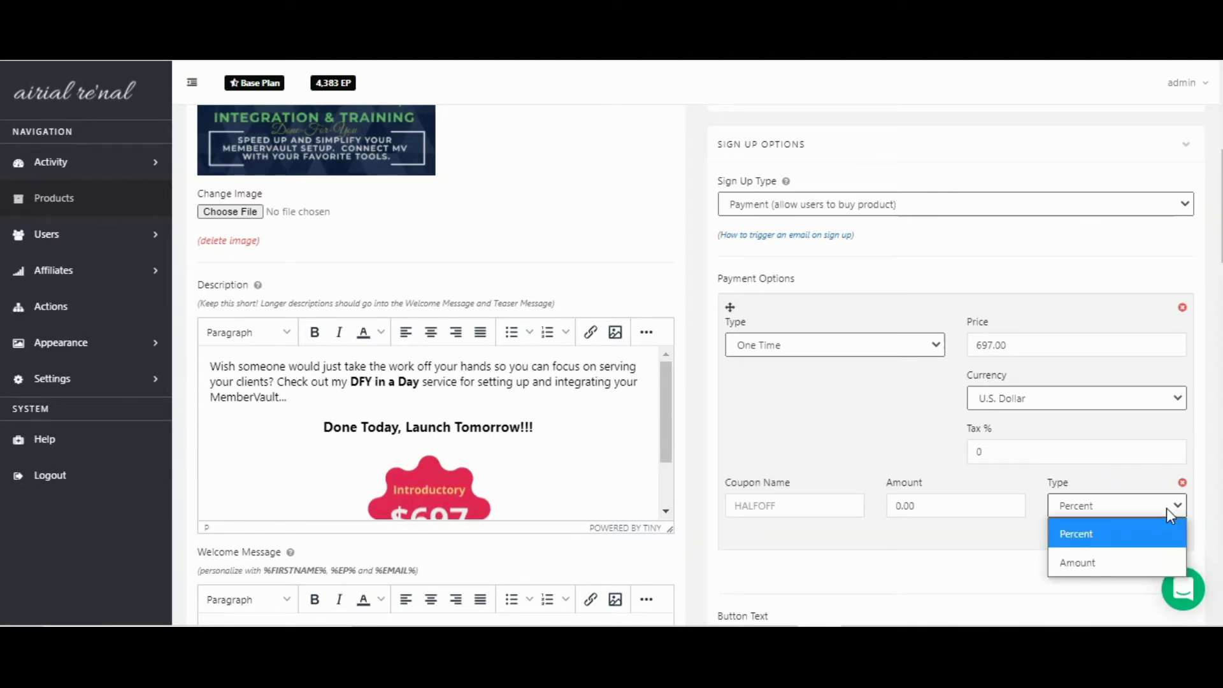
click(1167, 507)
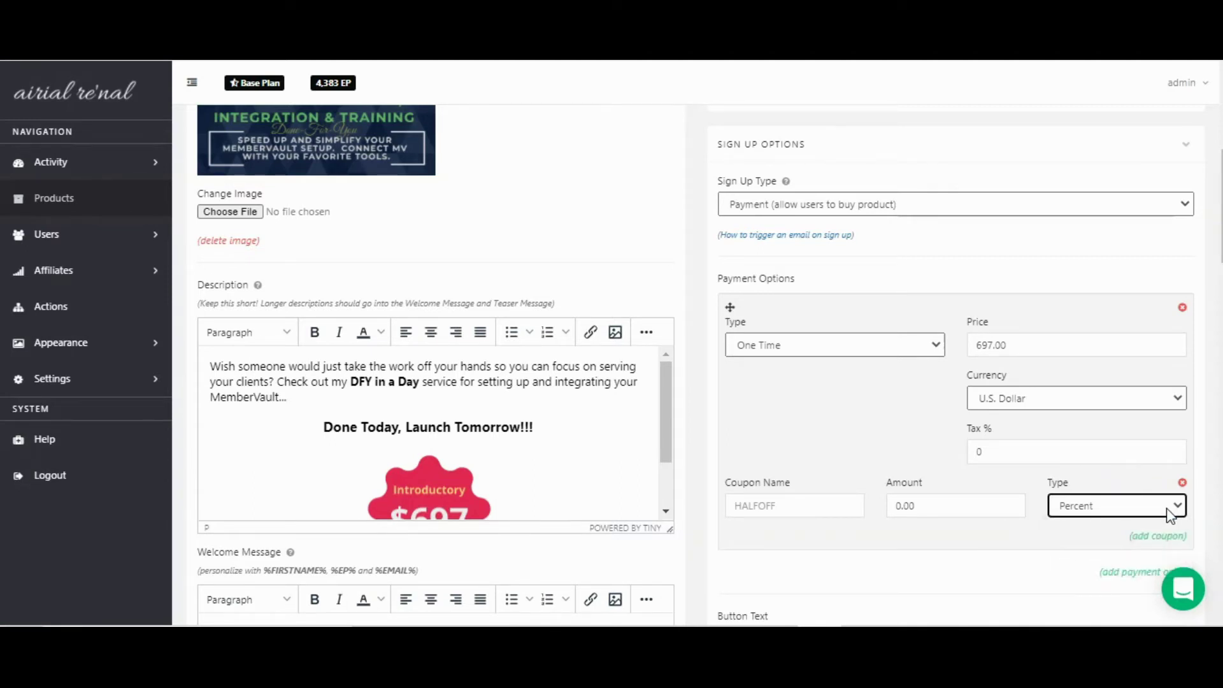
click(1183, 483)
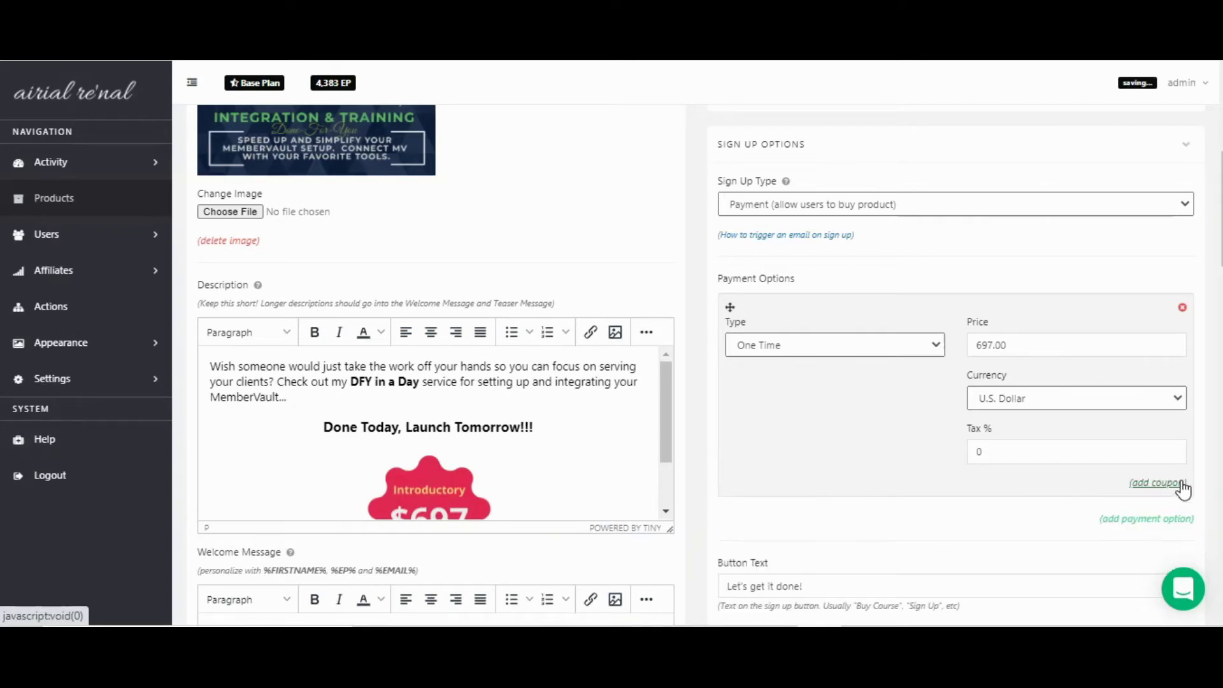
- Add a second, blank payment option and review its billing frequency choices
click(1147, 519)
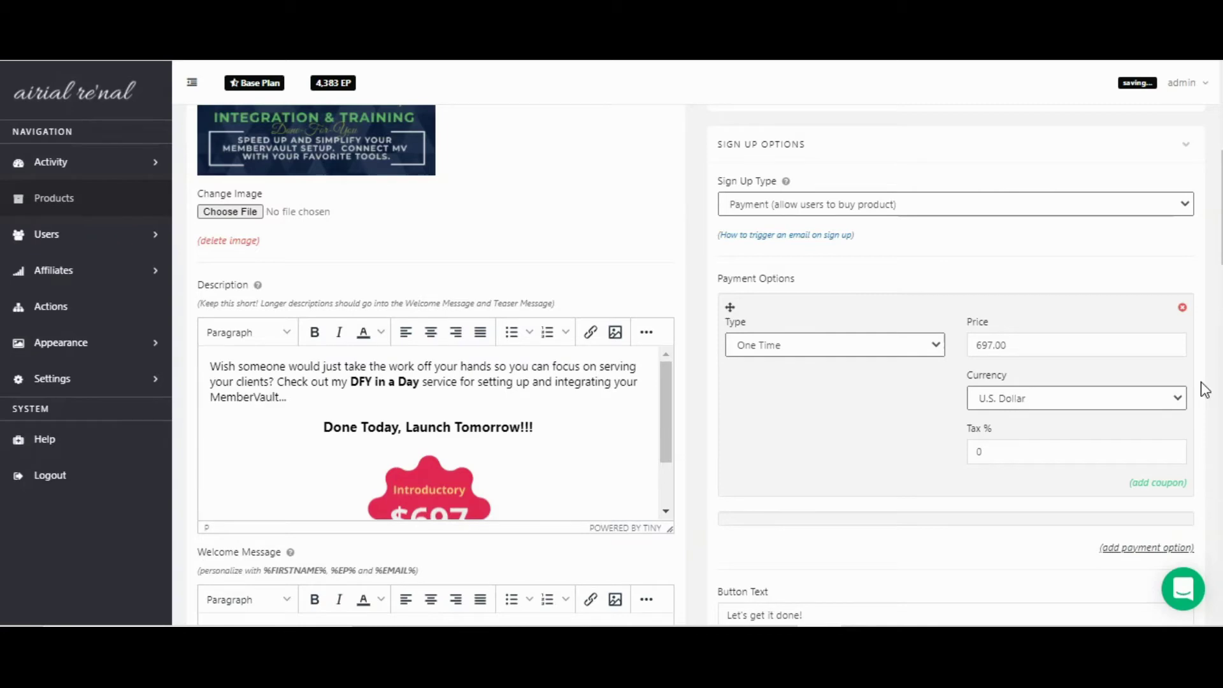
scroll(701, 363, down, 5)
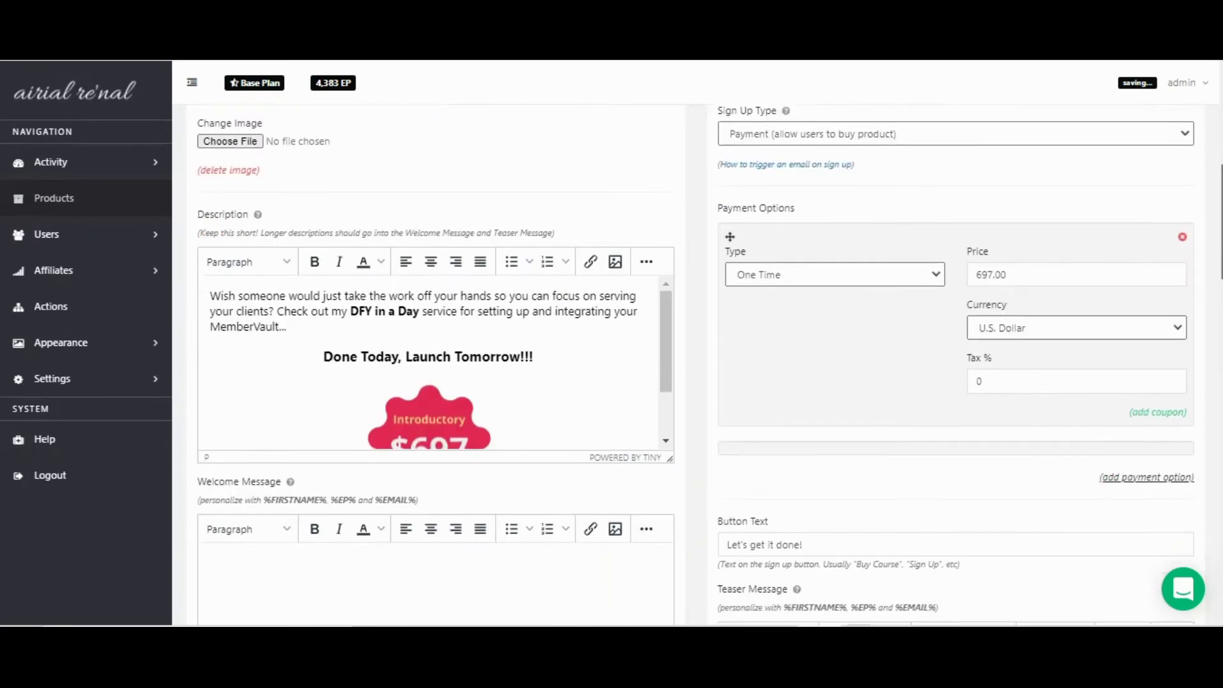
scroll(701, 363, up, 3)
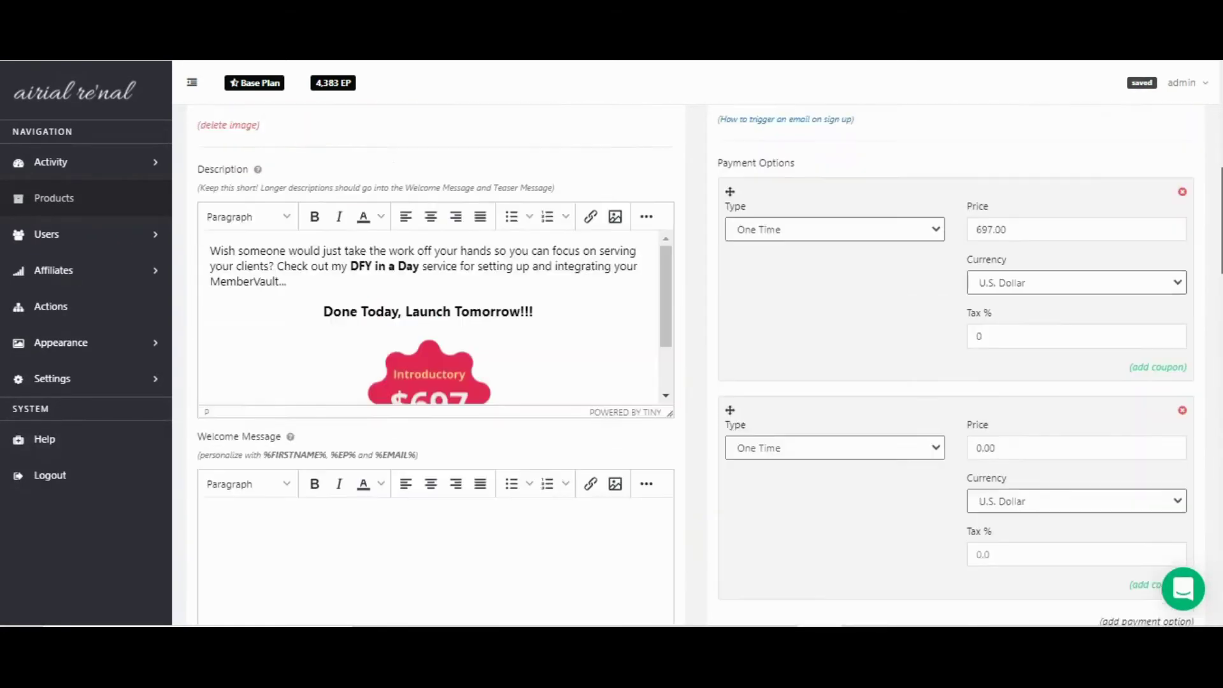
scroll(943, 471, down, 1)
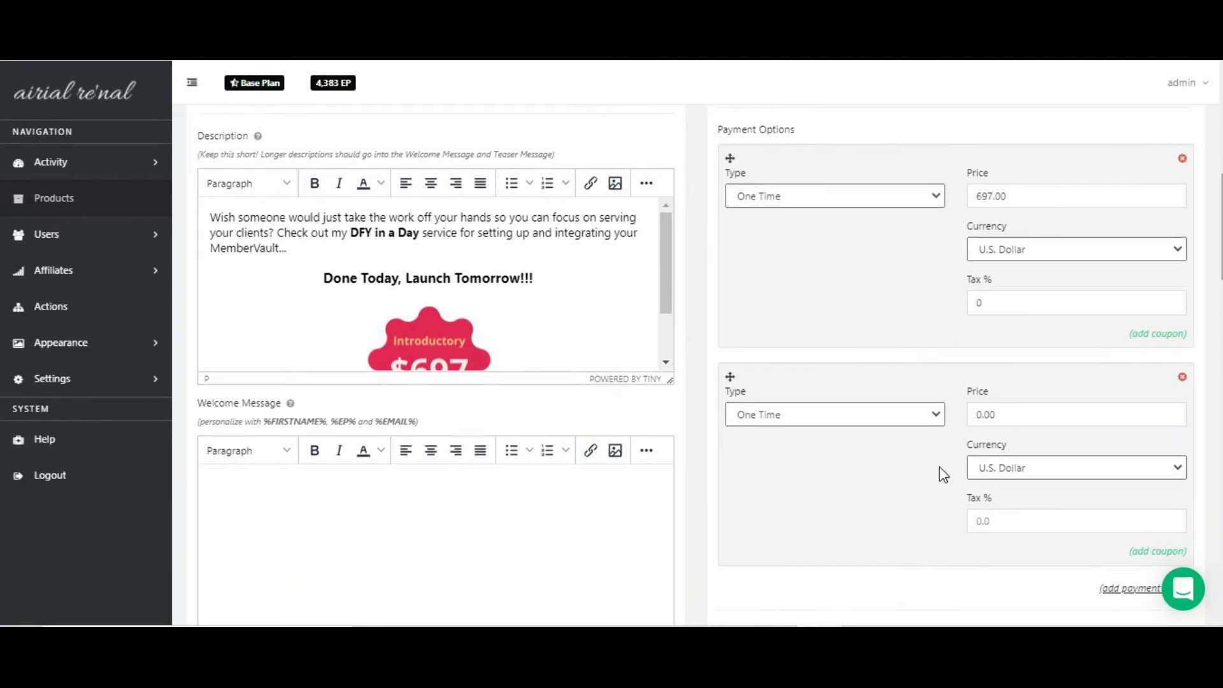
click(916, 423)
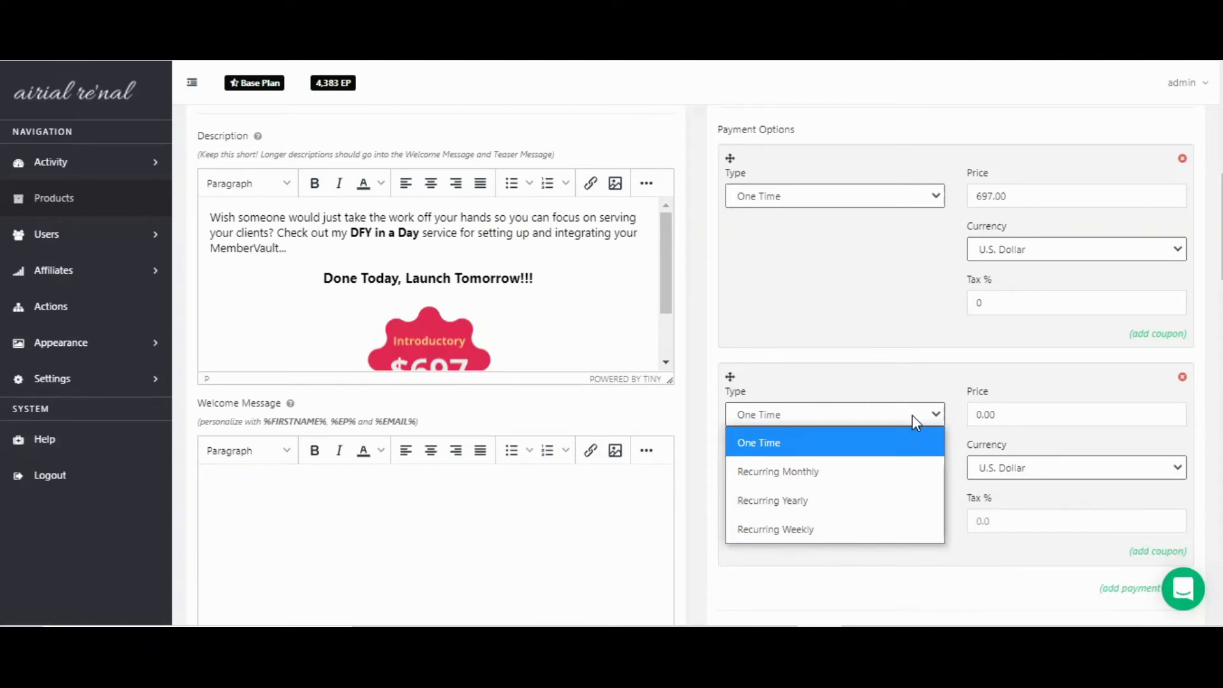
- Keep the new option at One Time and U.S. Dollar, and leave ActiveCampaign as the email service
click(913, 414)
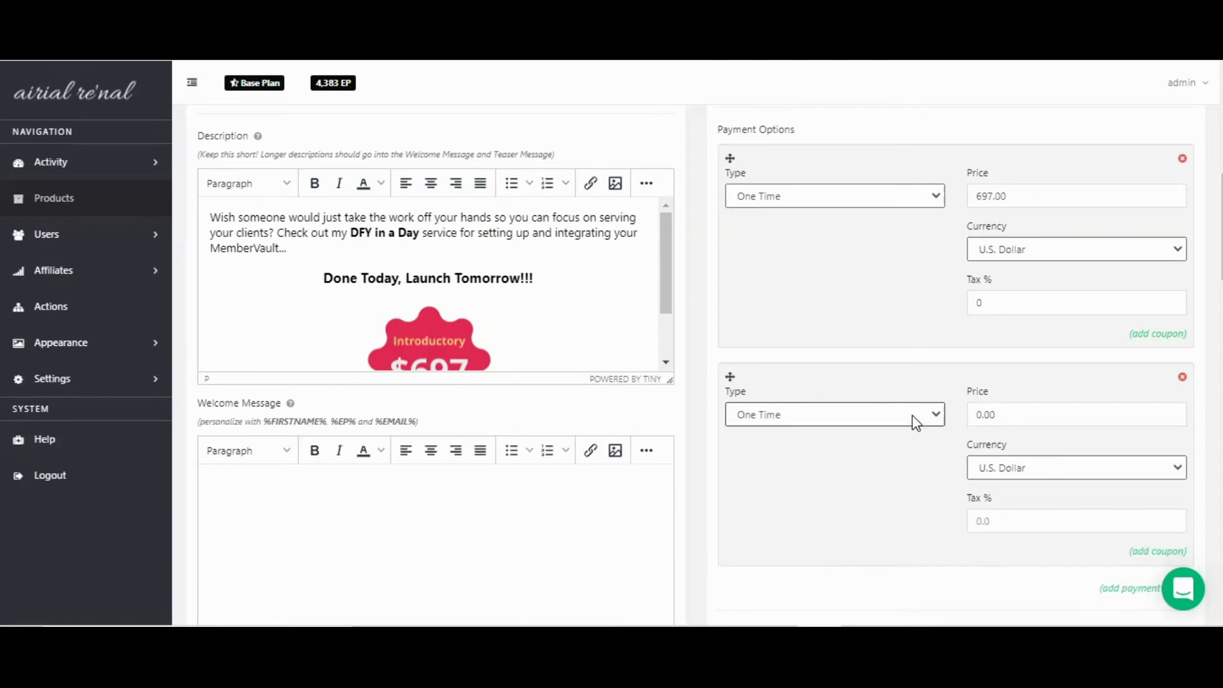
click(1008, 472)
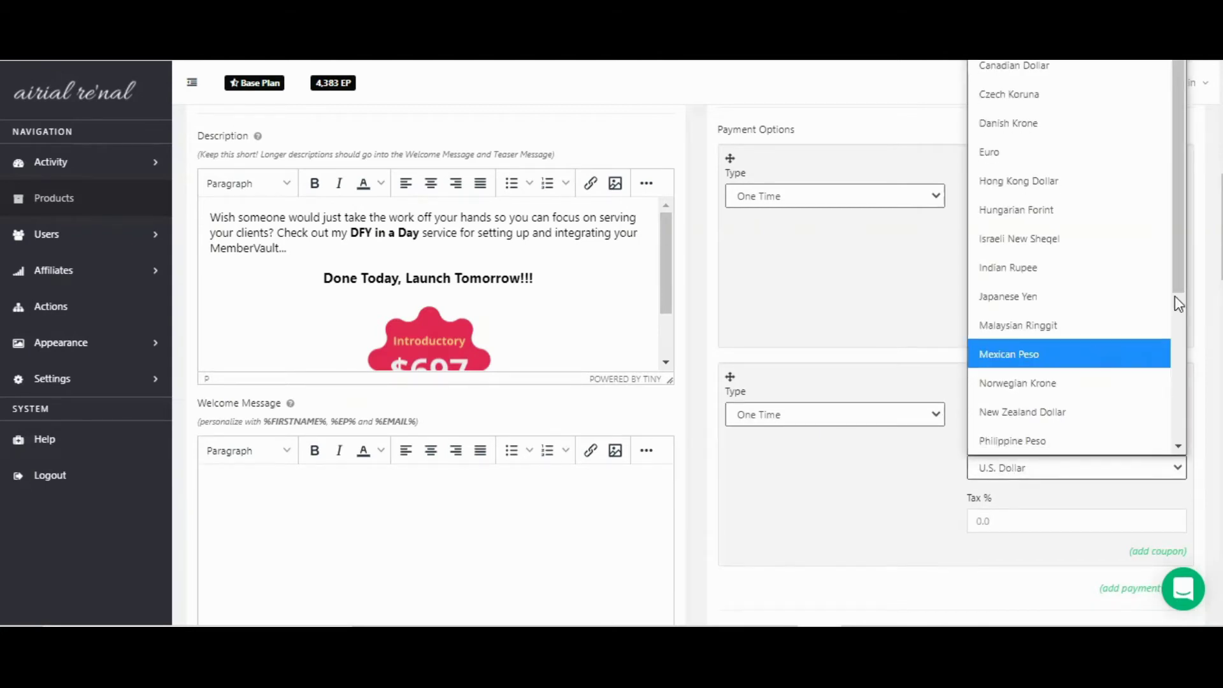
scroll(1177, 274, down, 1)
drag(1177, 274, 1190, 449)
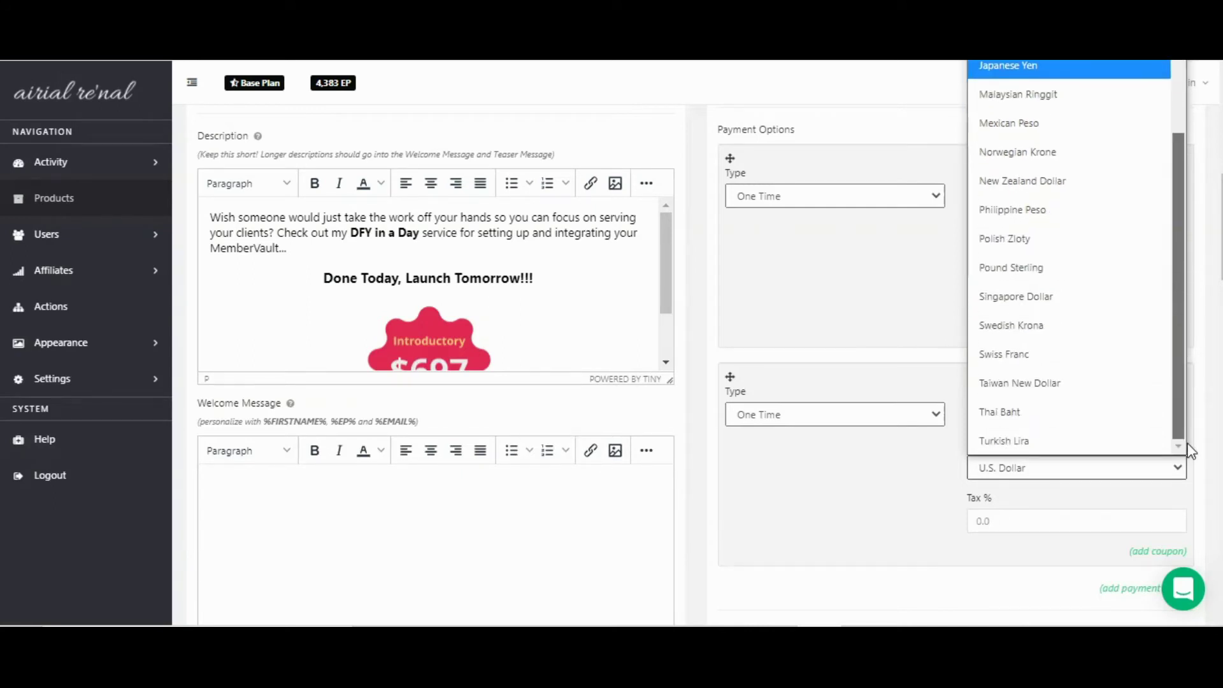
drag(1183, 375, 1176, 241)
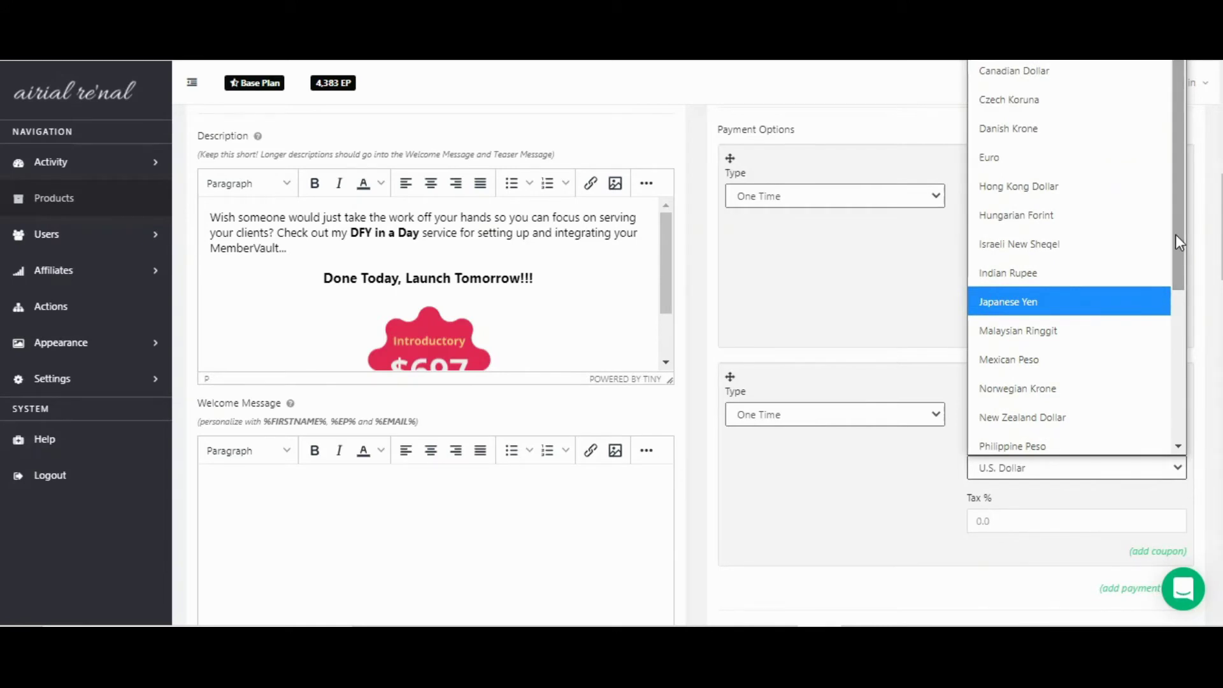
click(915, 504)
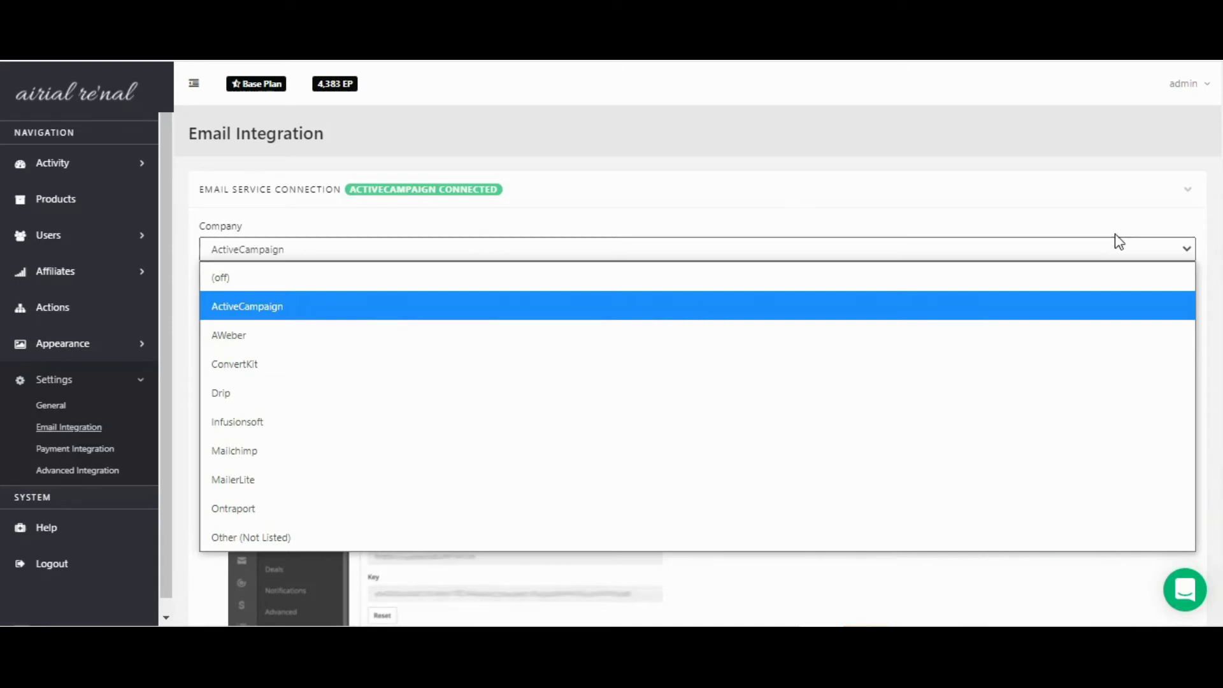
key(Escape)
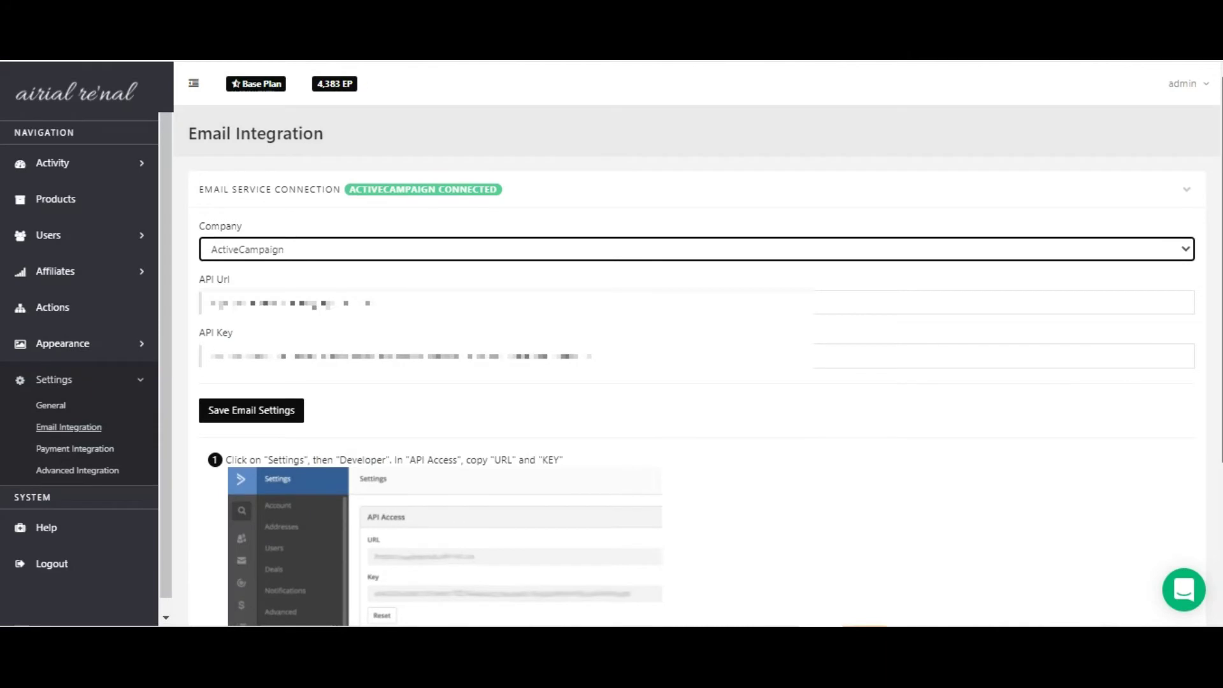
- Review the supported email providers, then expand the Zapier instructions under Advanced Integration
click(1101, 258)
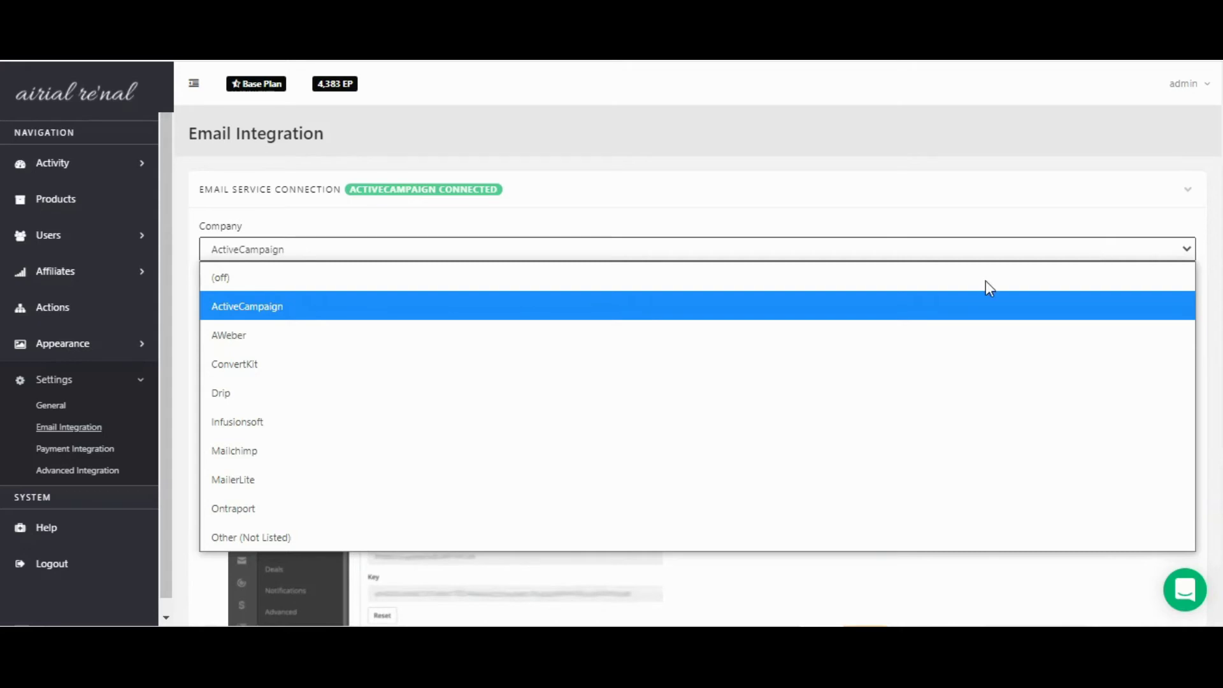
click(106, 471)
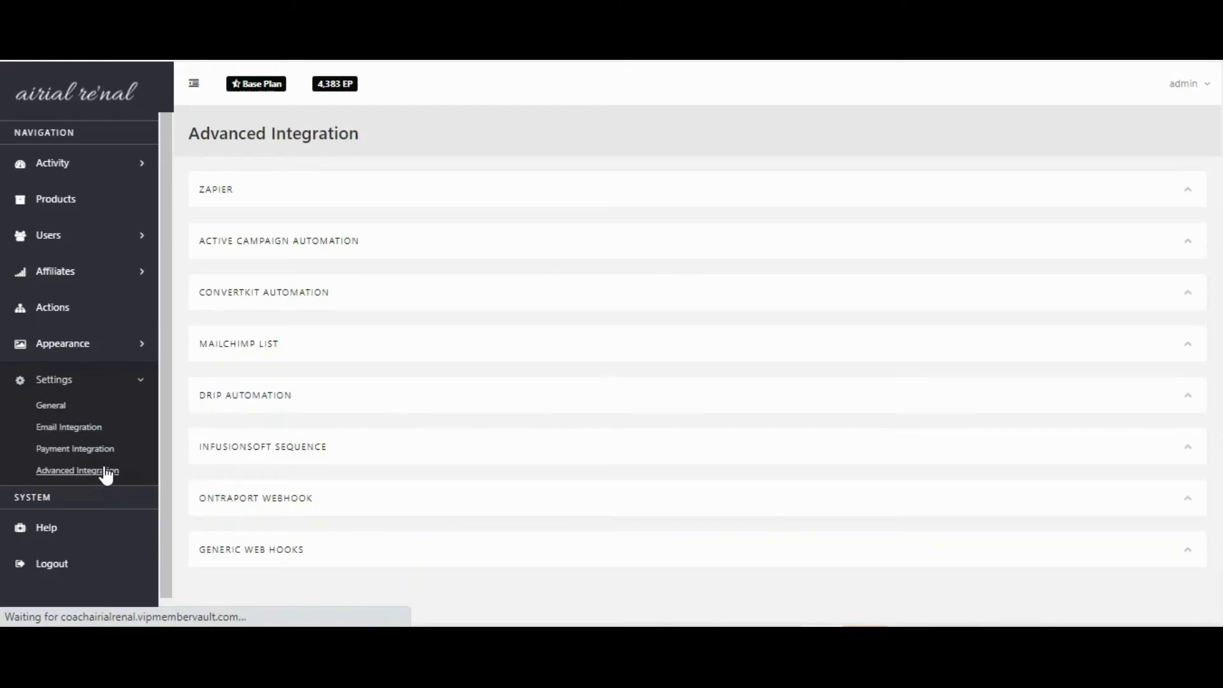
click(350, 191)
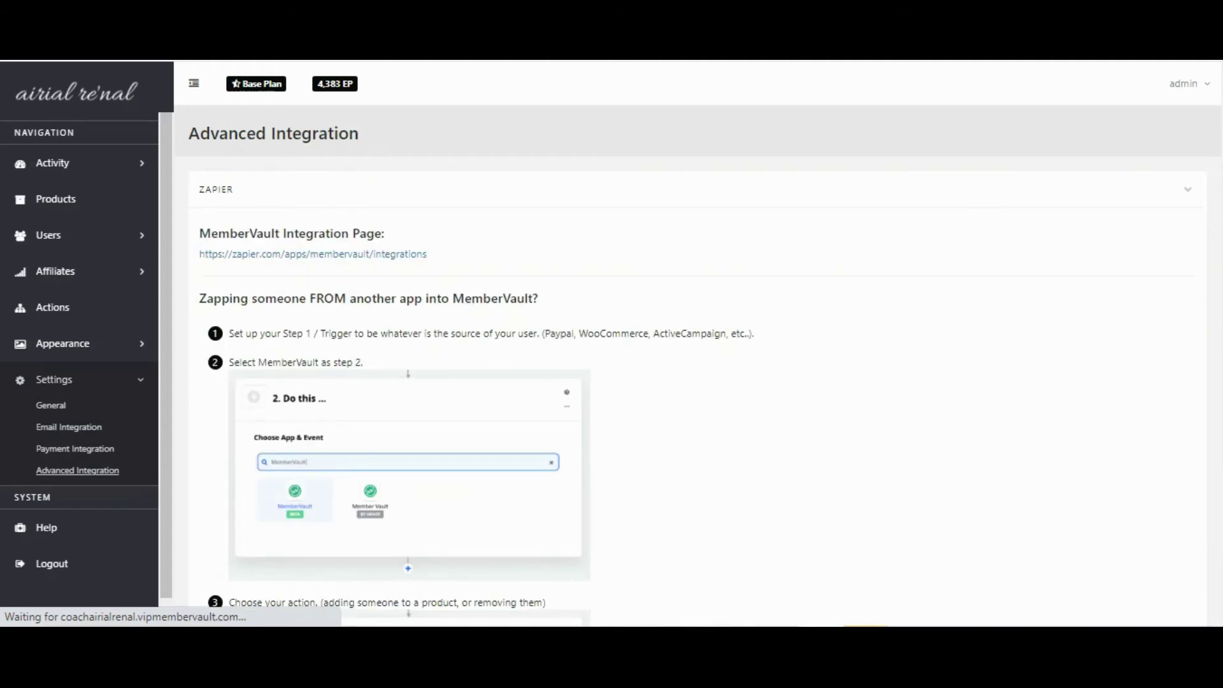
- Read through the Zapier guides and expand the Mailchimp List instructions
scroll(701, 363, down, 4)
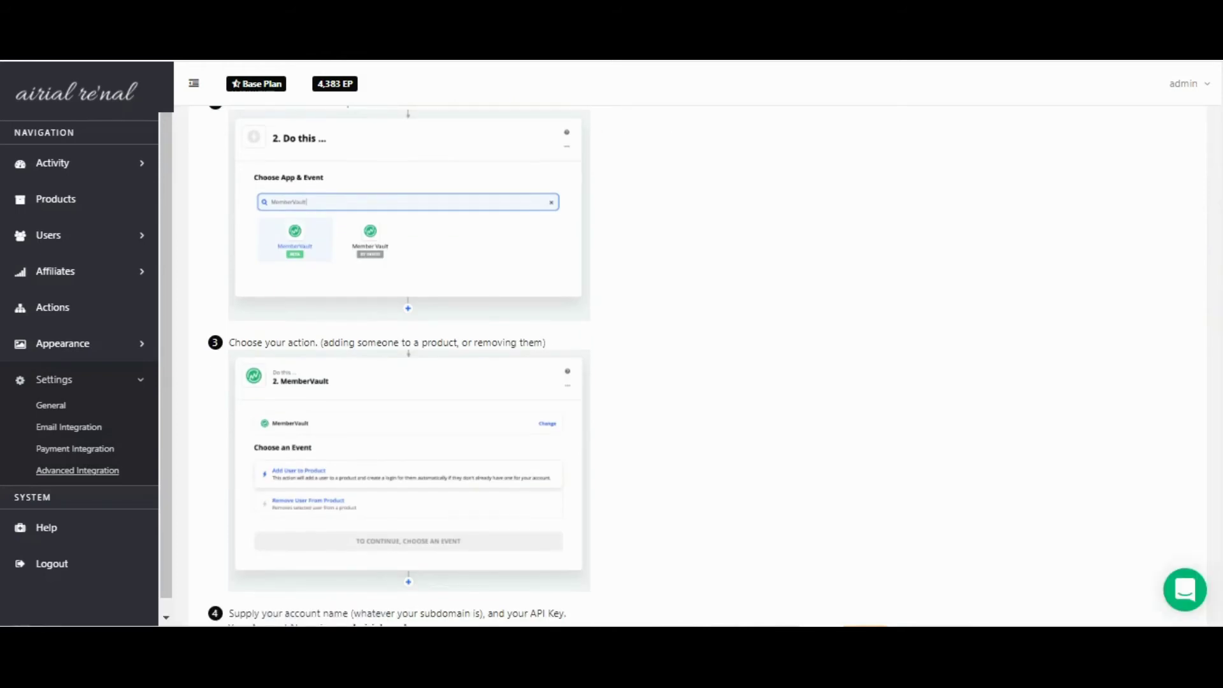
scroll(698, 365, down, 10)
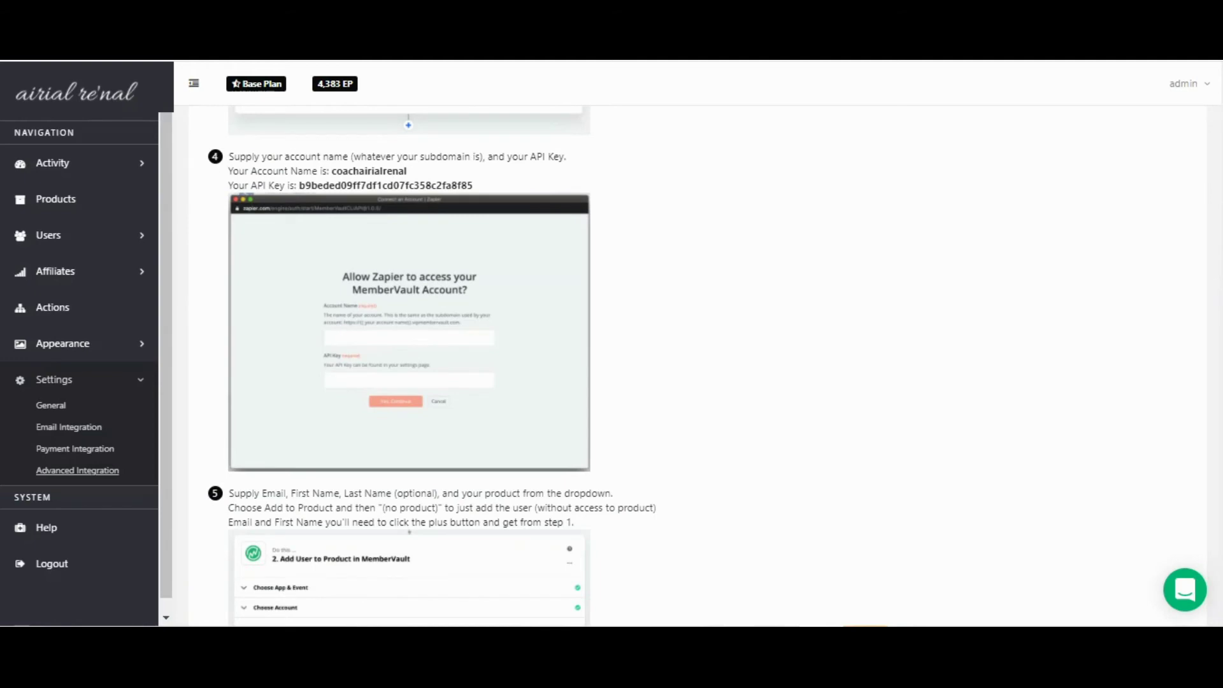
scroll(698, 365, down, 12)
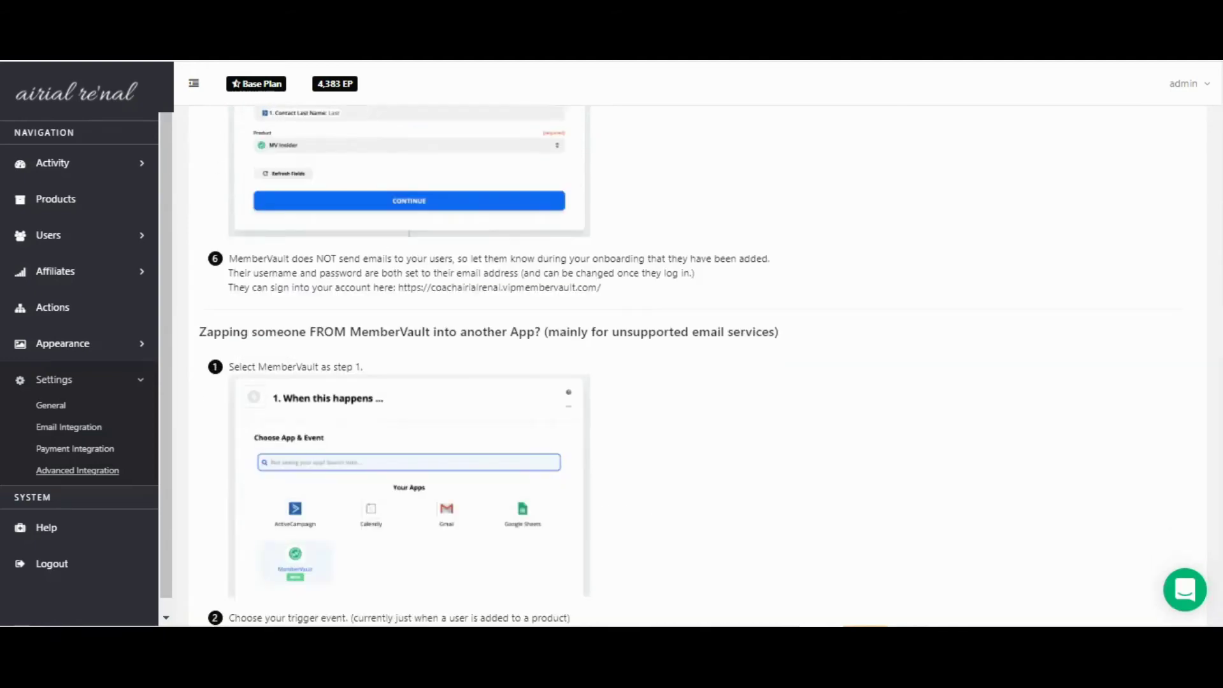
scroll(698, 365, down, 12)
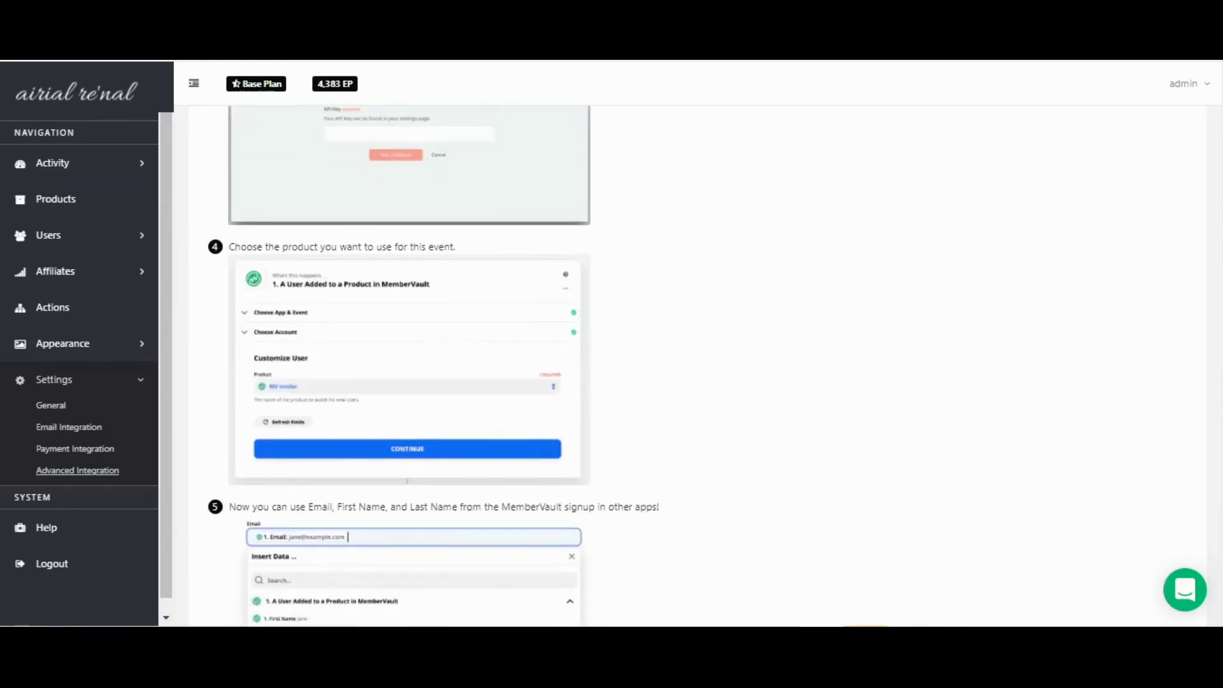
scroll(698, 365, down, 5)
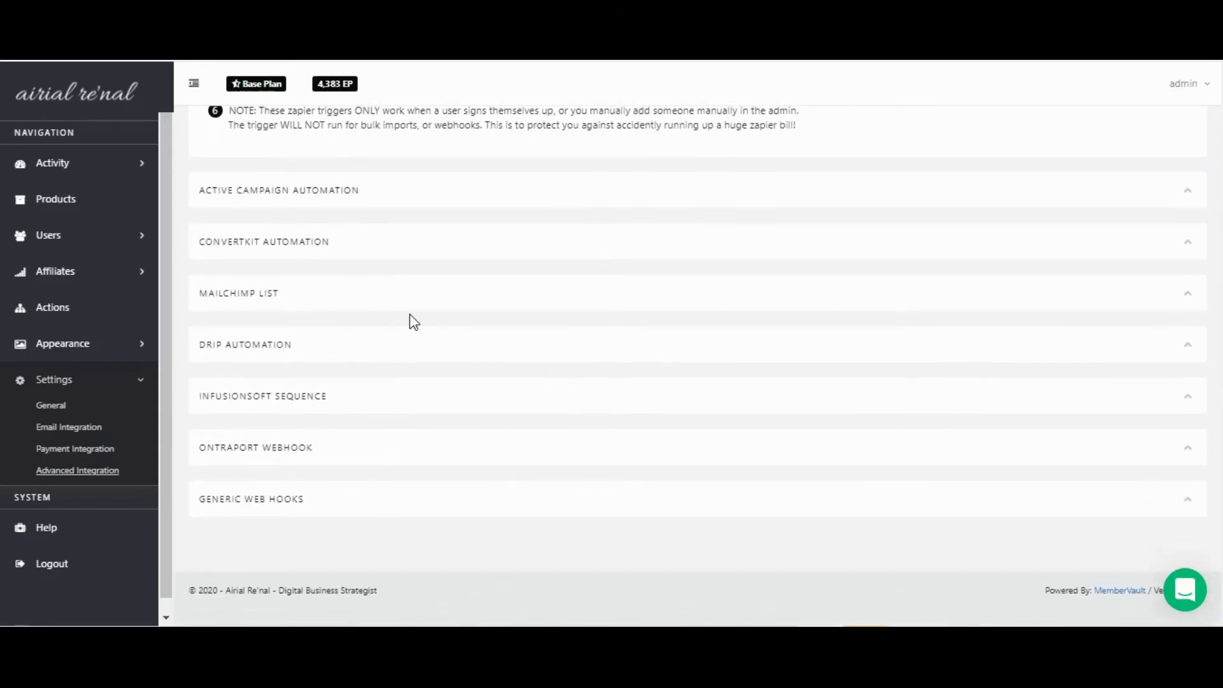
click(349, 288)
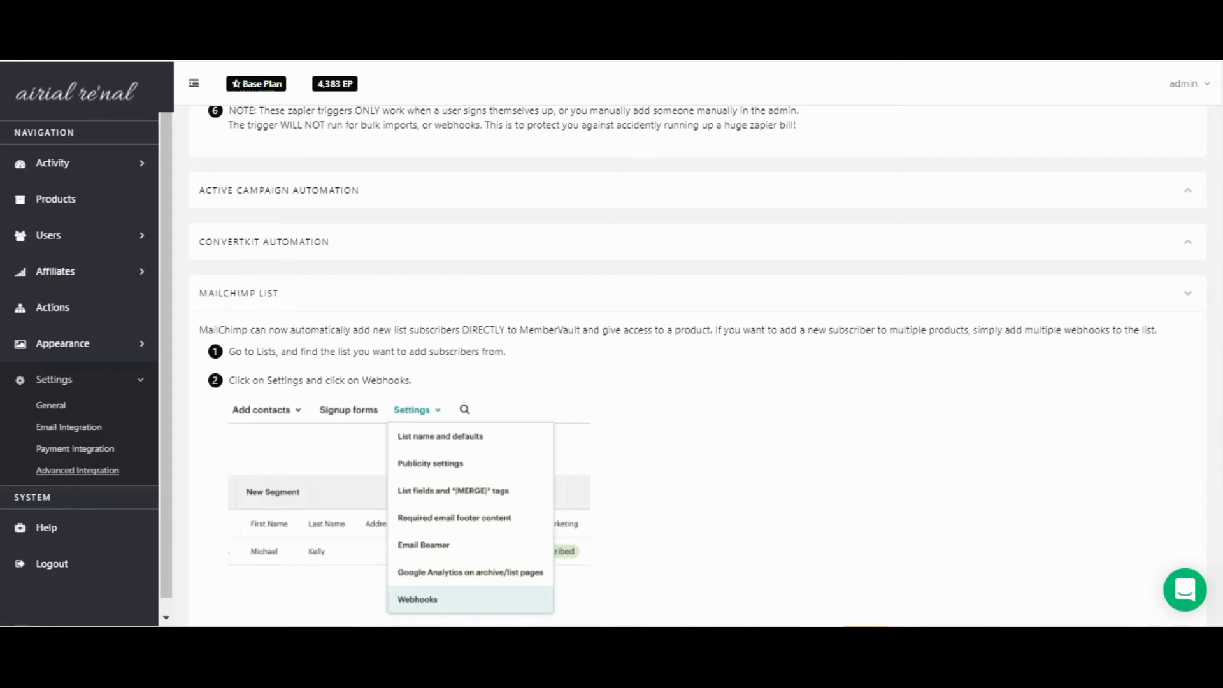
- Scroll through the Mailchimp List webhook setup steps
scroll(698, 366, down, 6)
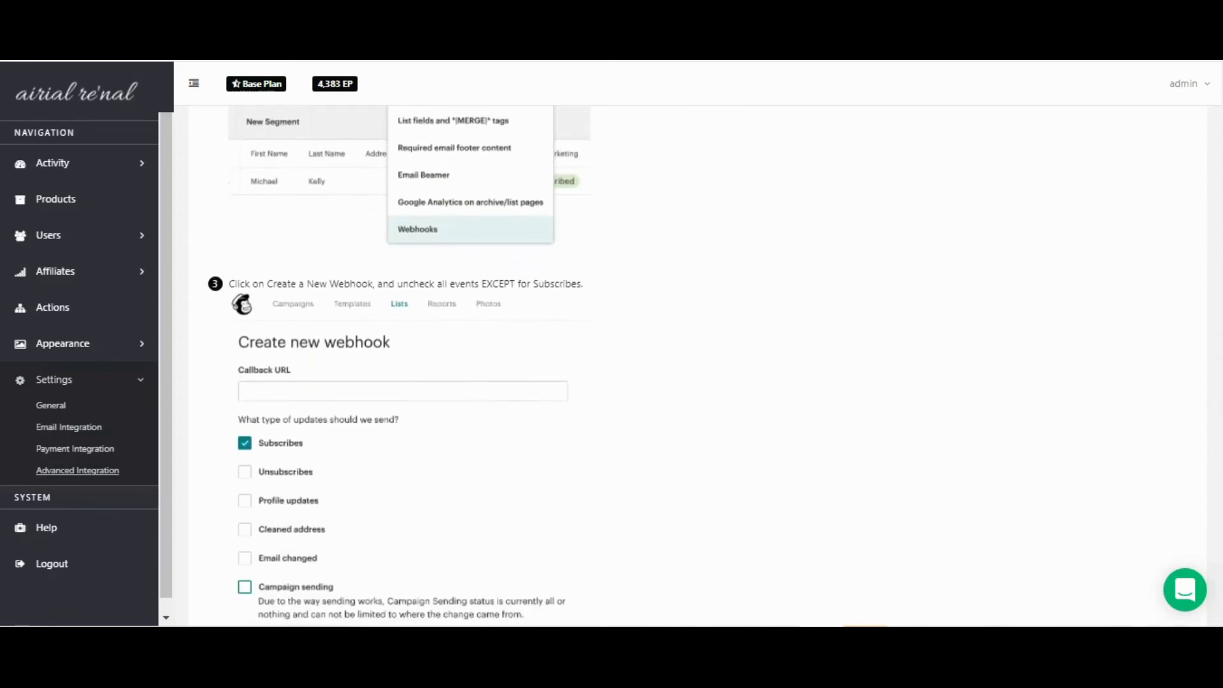
scroll(698, 365, down, 12)
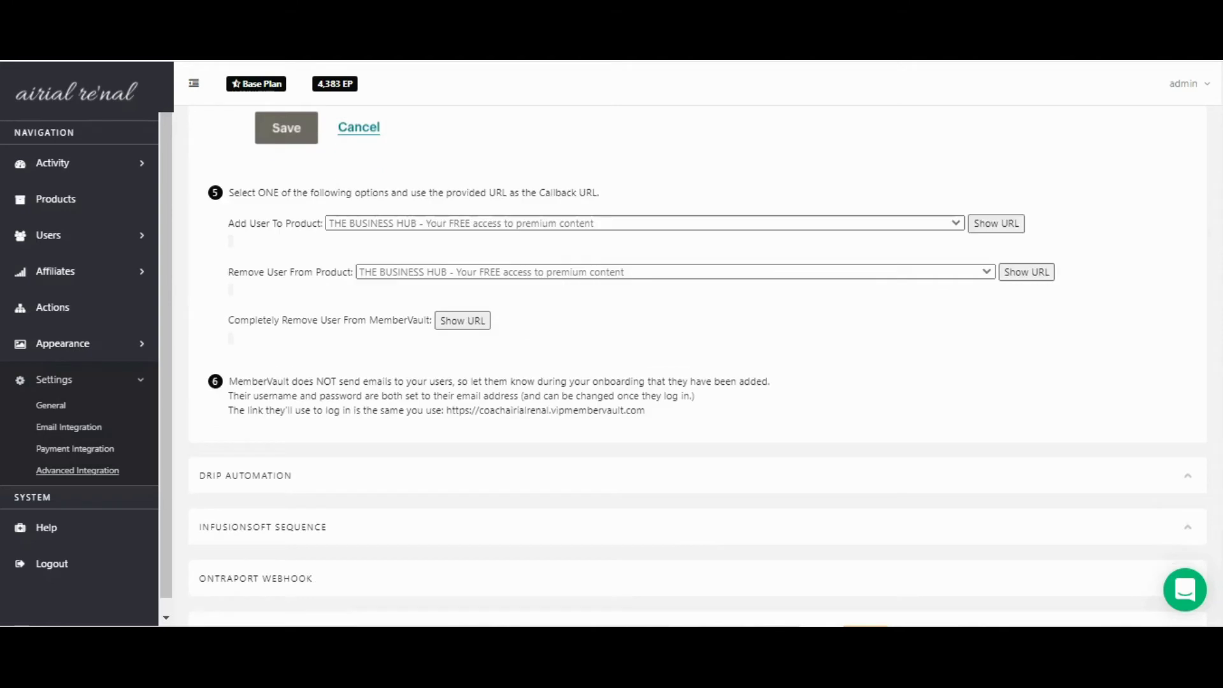
scroll(698, 365, down, 1)
scroll(699, 360, down, 1)
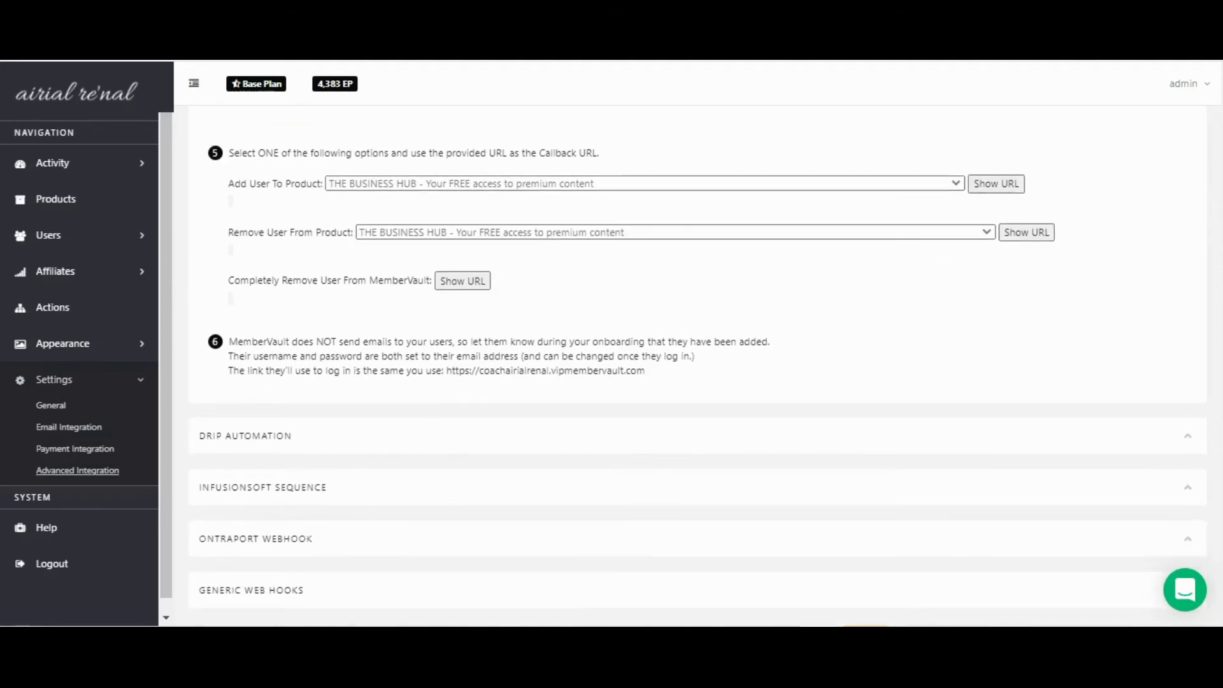
scroll(697, 365, down, 2)
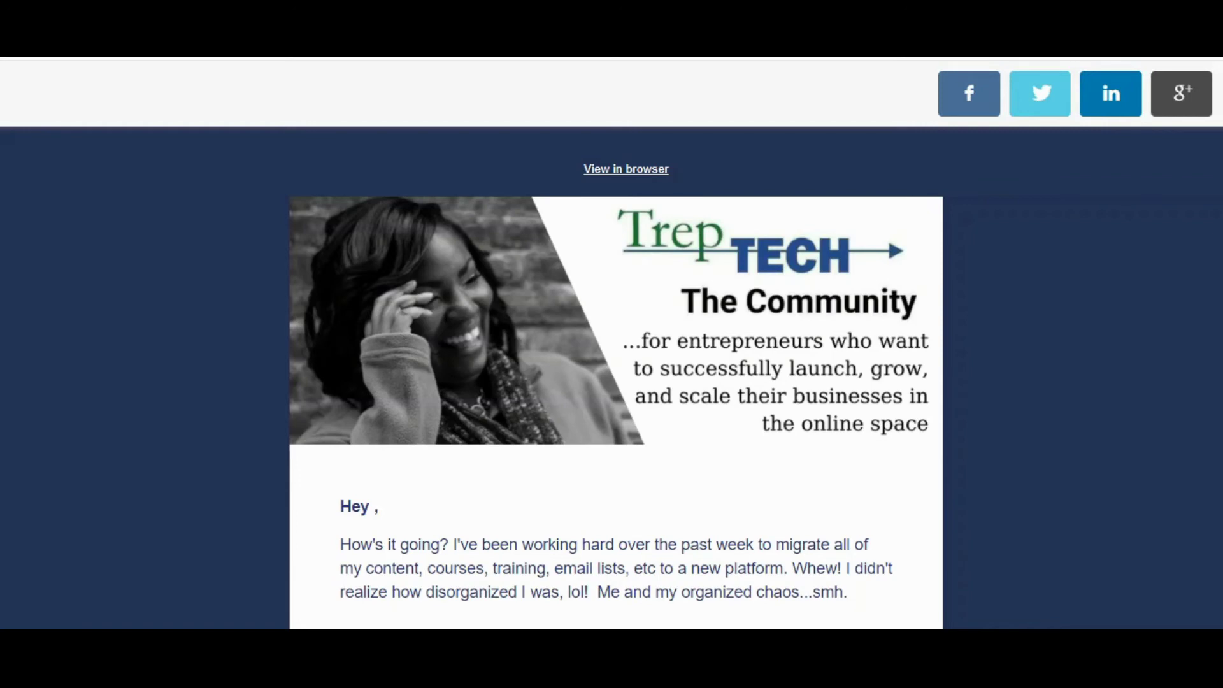
- Scroll down through the TrepTECH resource hub announcement email, then back up to its top
scroll(616, 383, down, 1)
scroll(616, 383, down, 5)
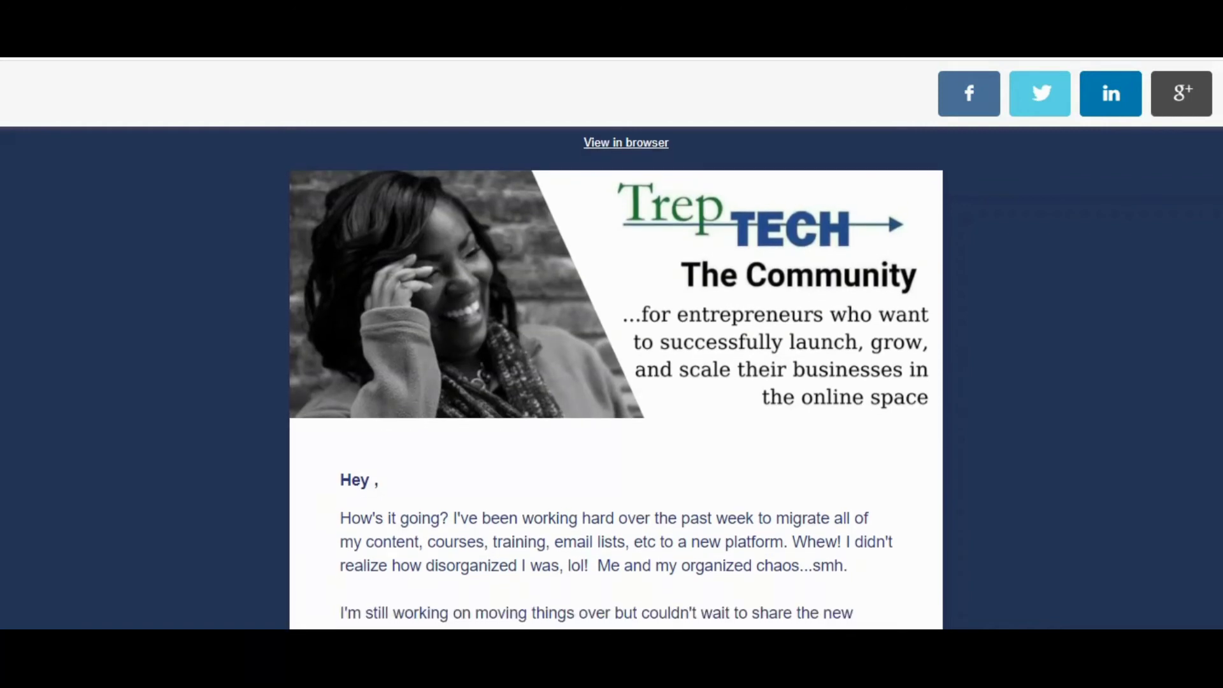
scroll(616, 382, down, 1)
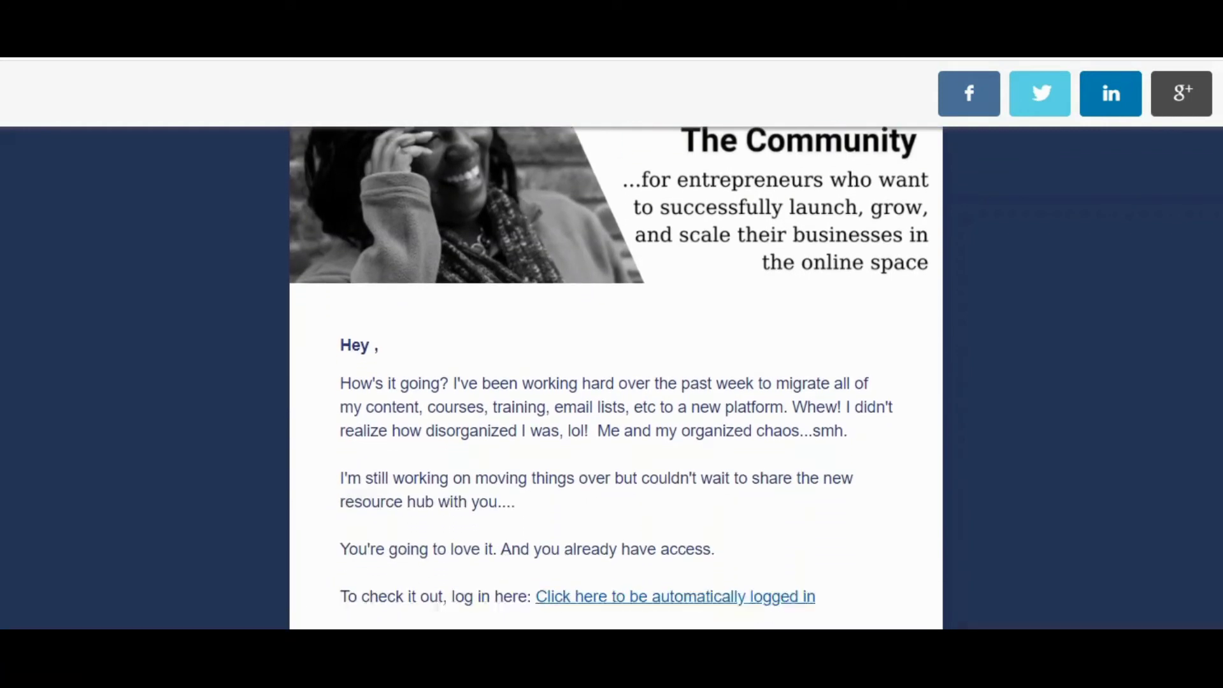
scroll(616, 379, down, 5)
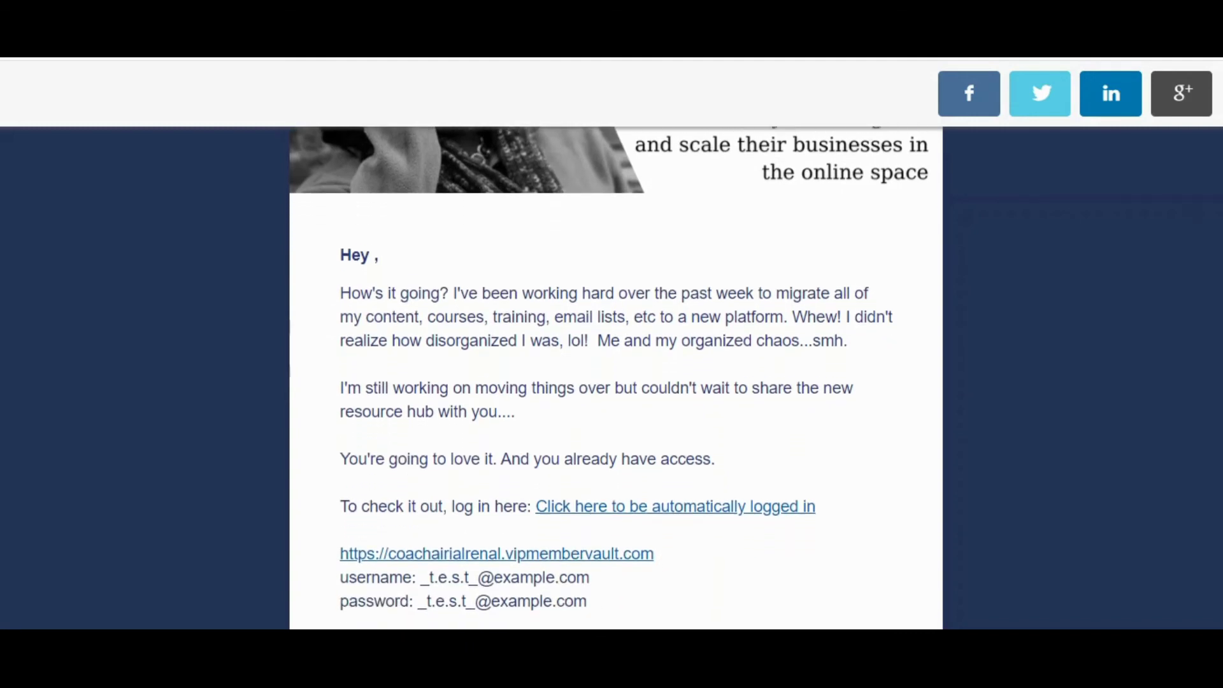
scroll(616, 378, down, 1)
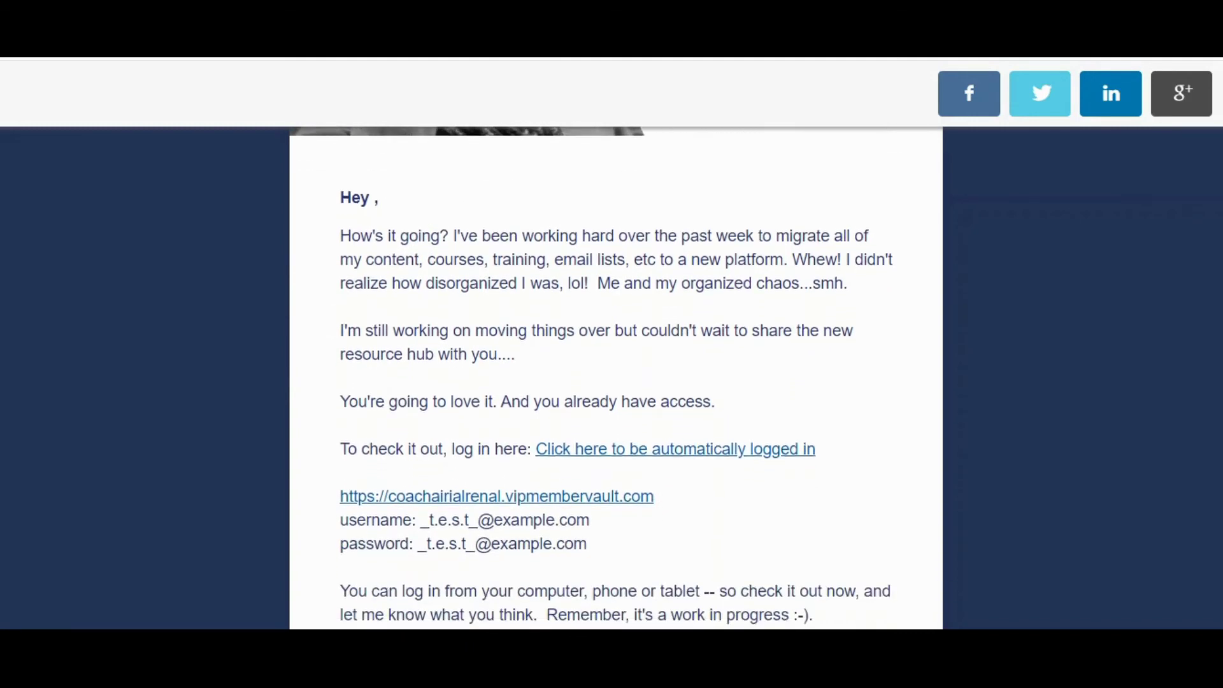
scroll(616, 379, down, 5)
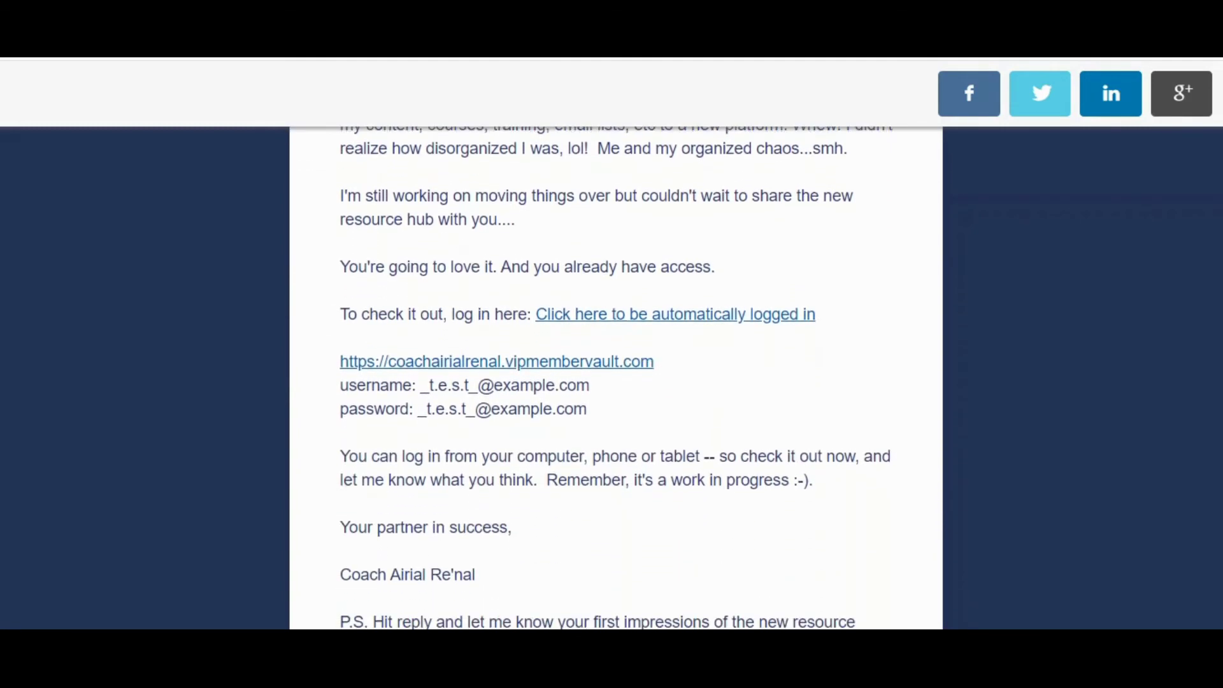
scroll(616, 378, down, 5)
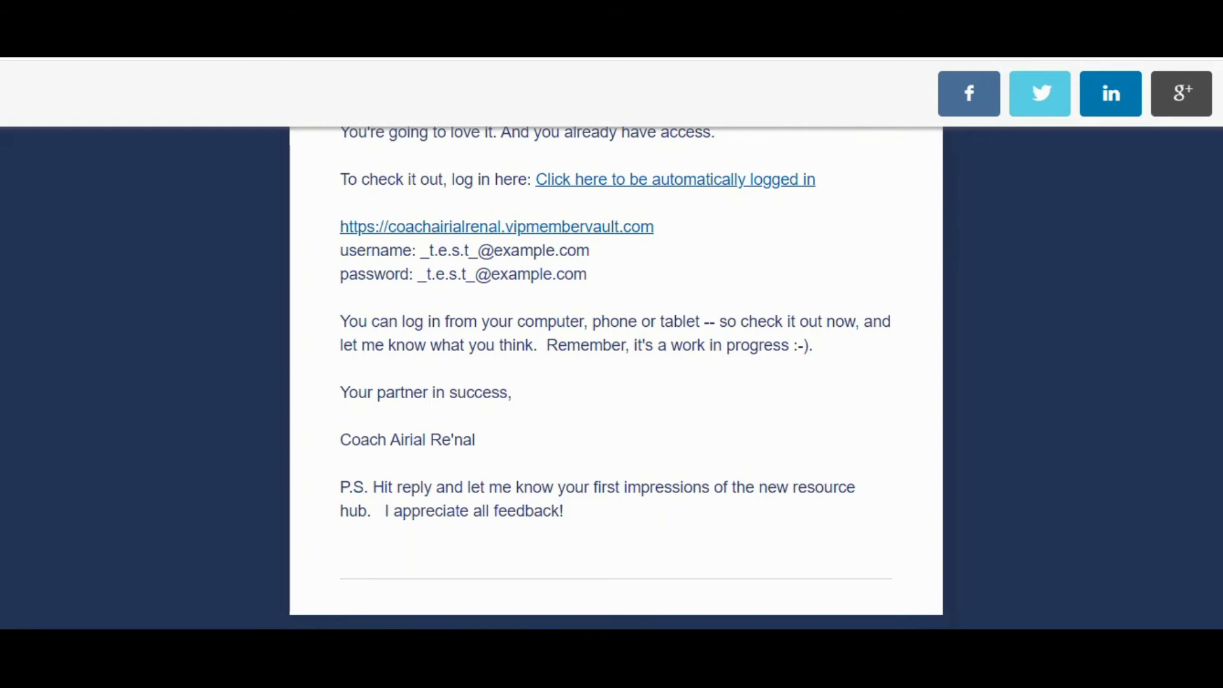
scroll(616, 370, up, 1)
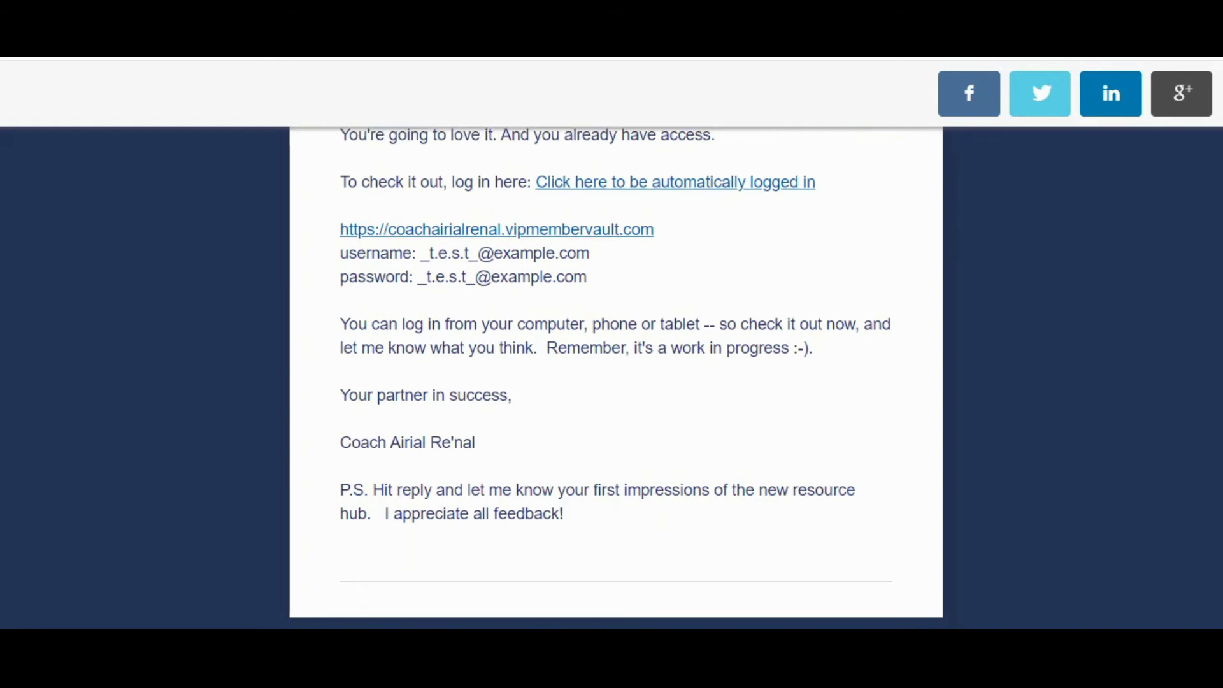
scroll(617, 379, up, 2)
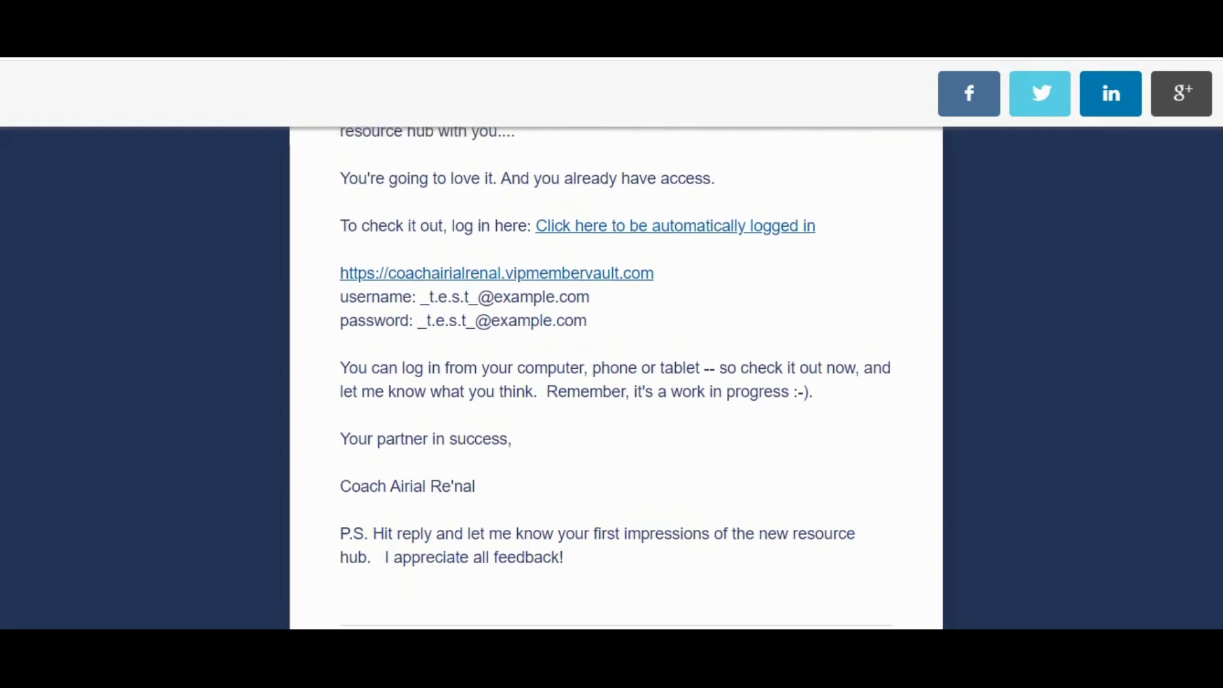
scroll(616, 379, up, 2)
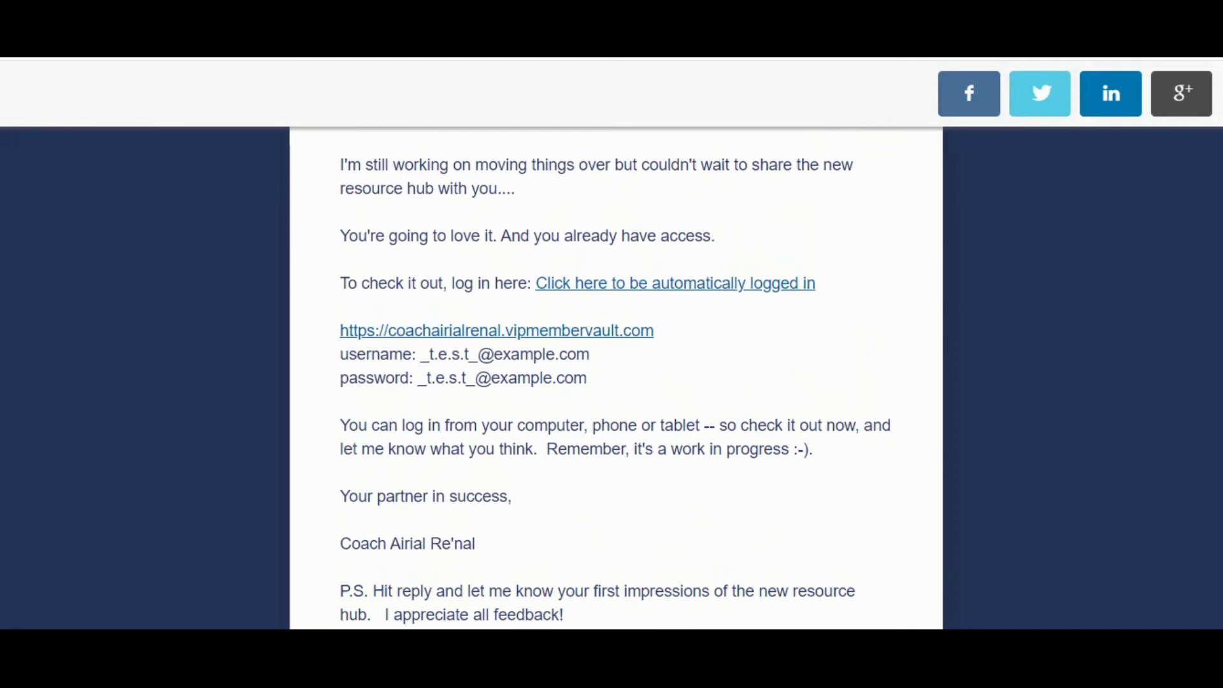
scroll(616, 379, down, 1)
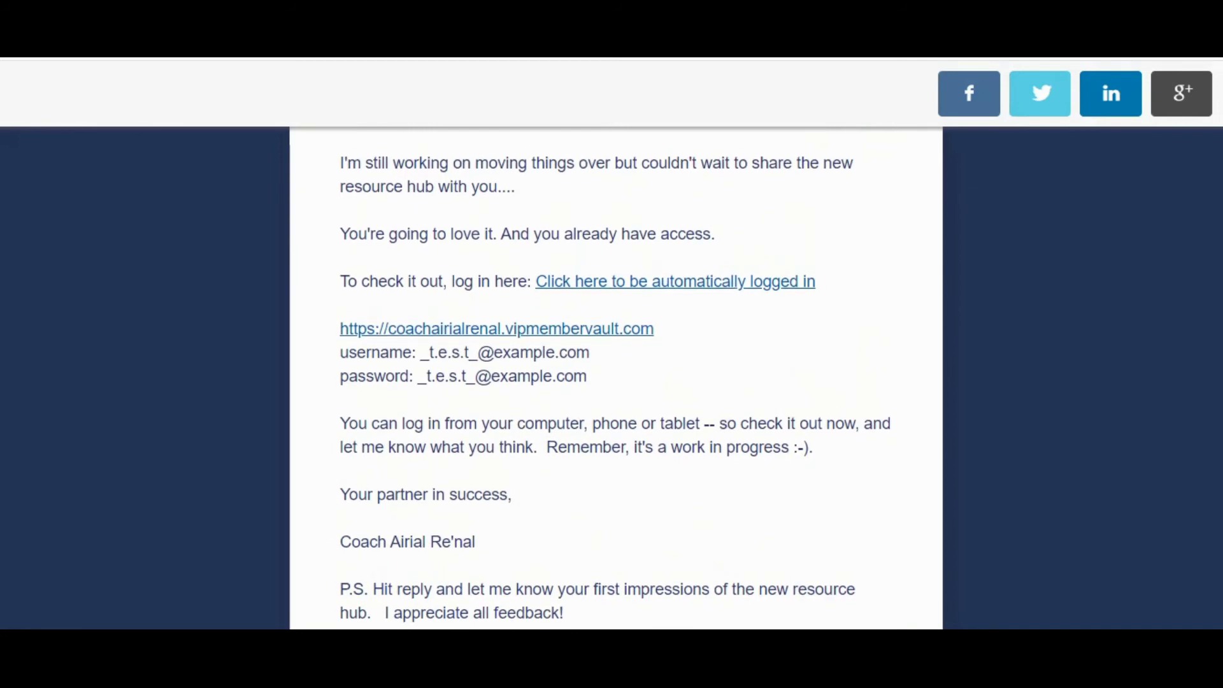
scroll(617, 379, up, 3)
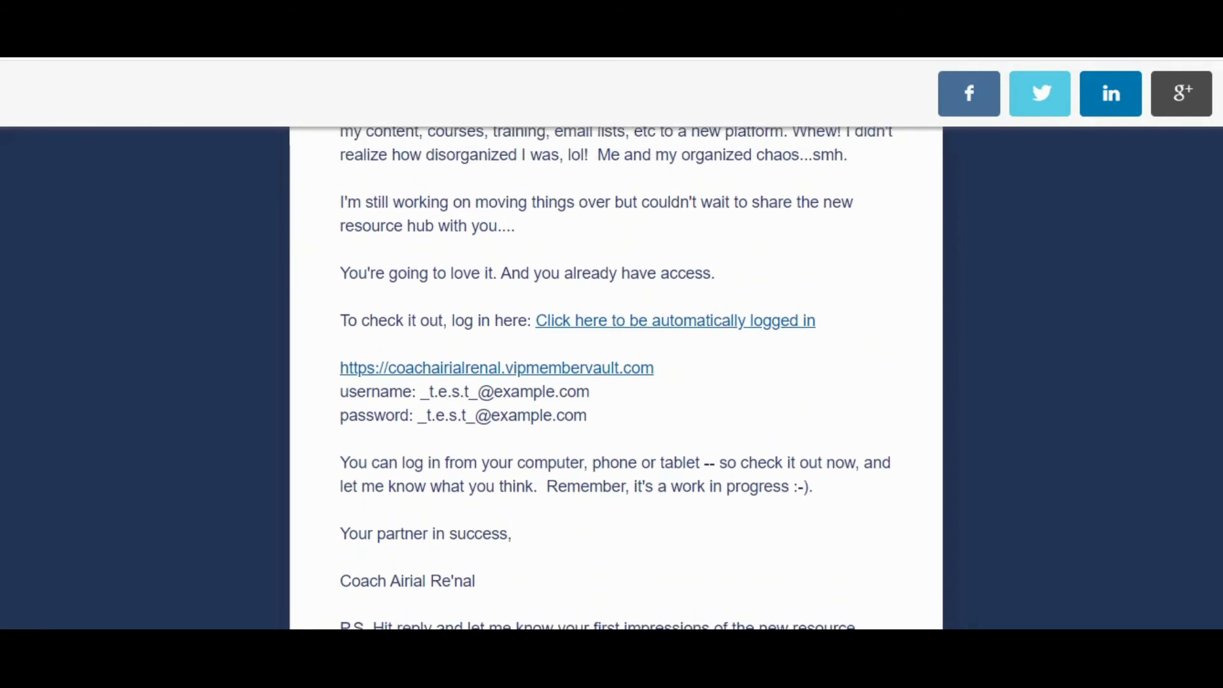
scroll(616, 378, up, 2)
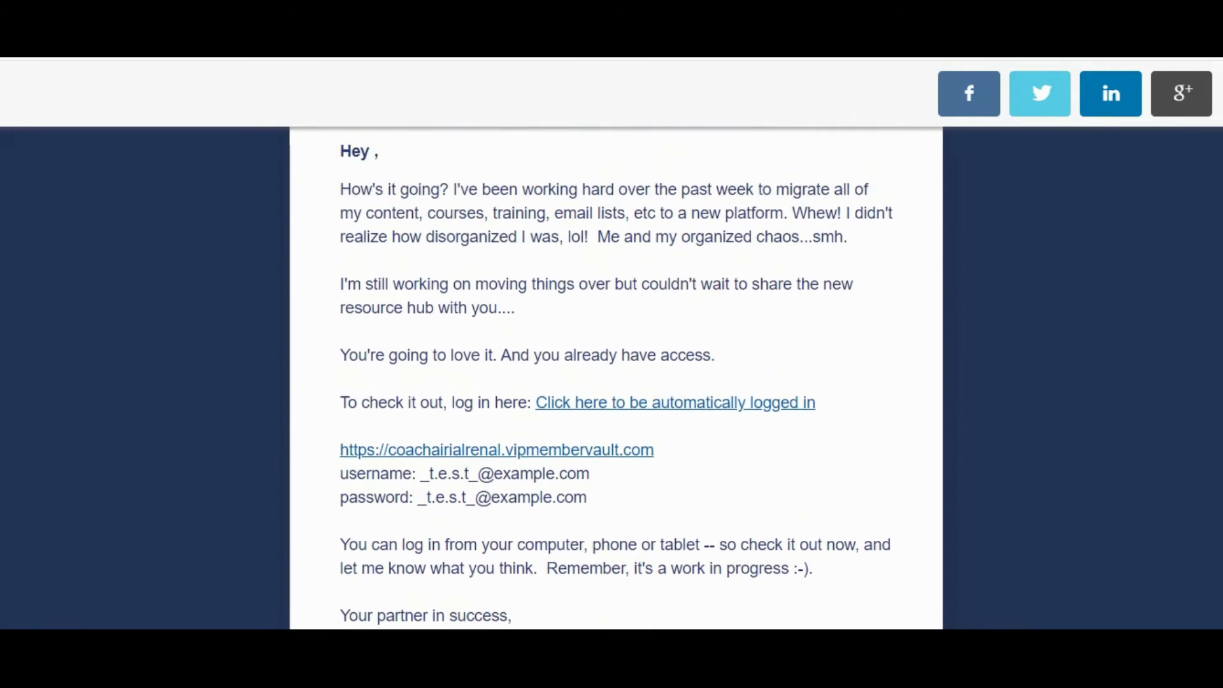
scroll(616, 378, up, 5)
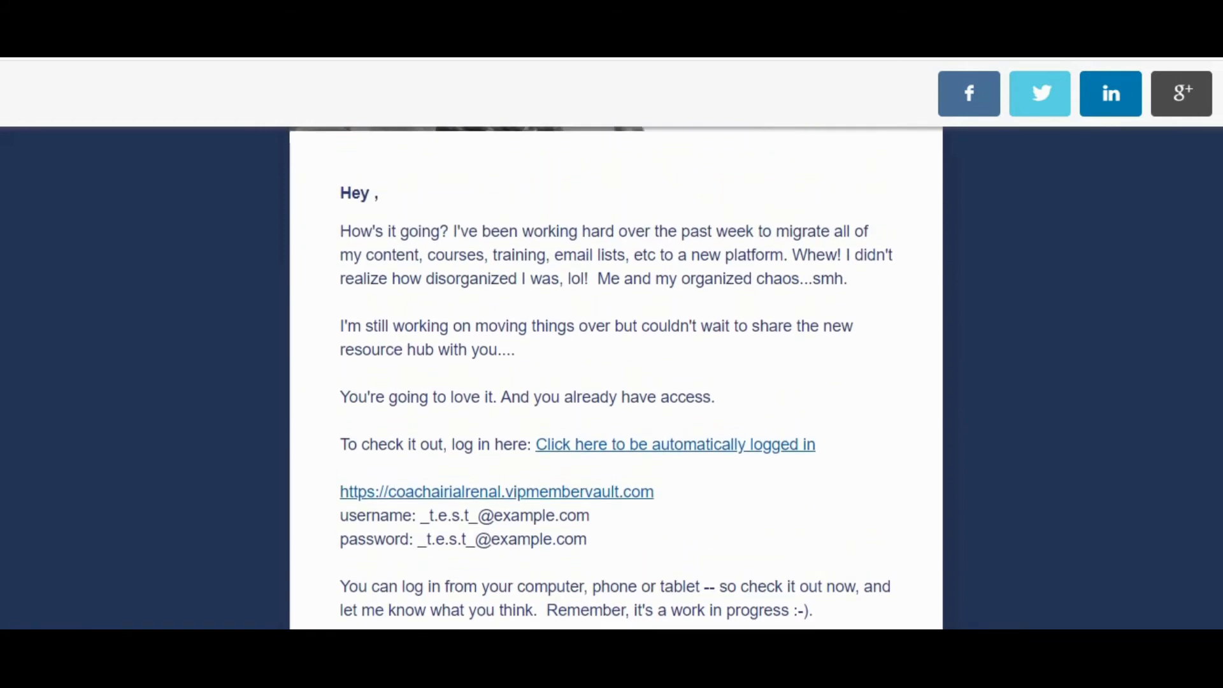
scroll(616, 379, up, 3)
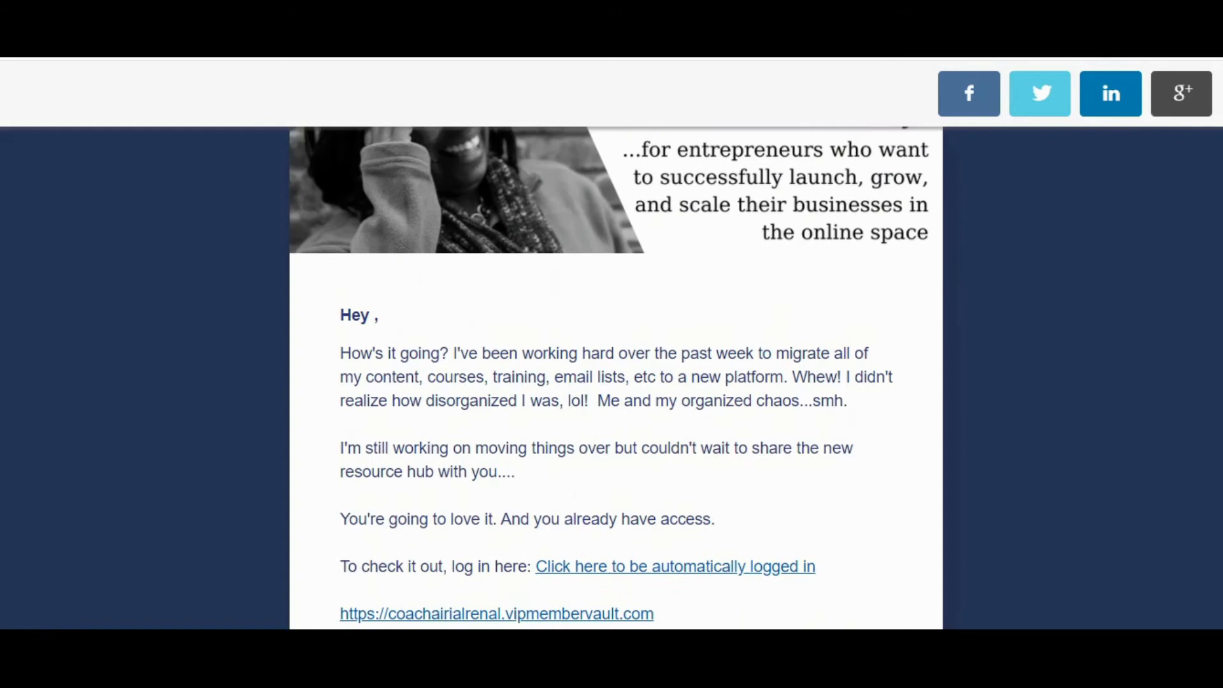
scroll(617, 378, up, 3)
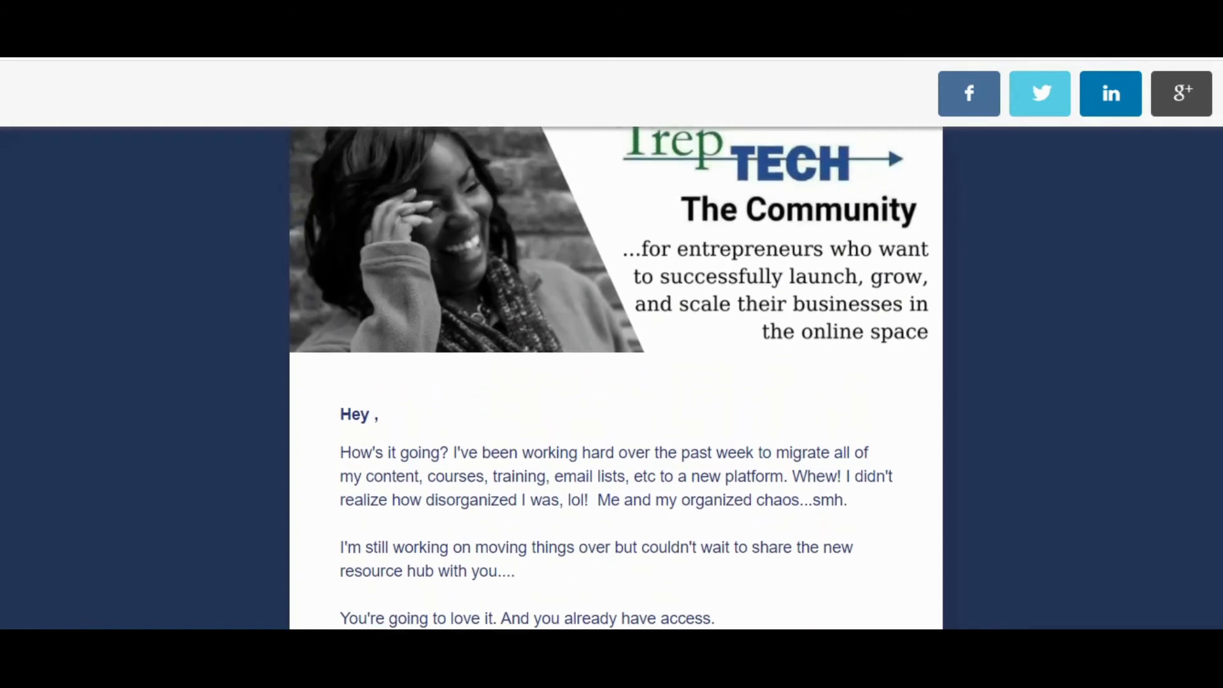
scroll(617, 379, up, 1)
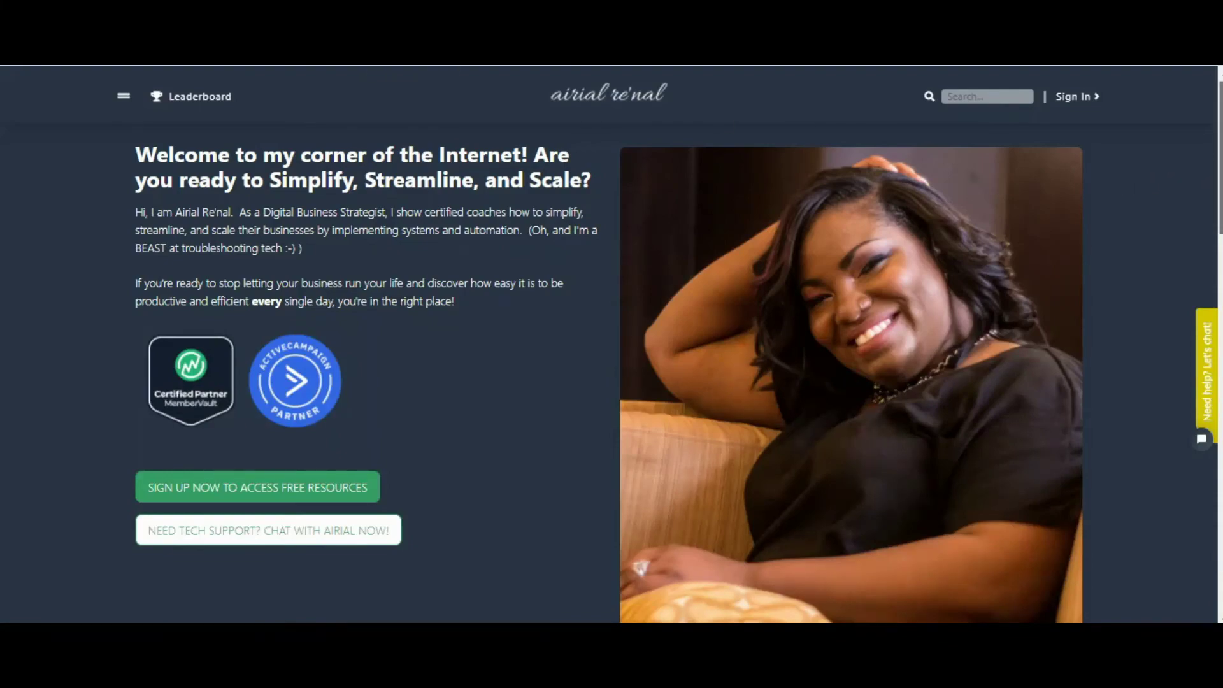
- Scroll past the first row of products and open the MemberVault Setup Jumpstart Kit page
scroll(611, 373, down, 9)
scroll(612, 373, down, 8)
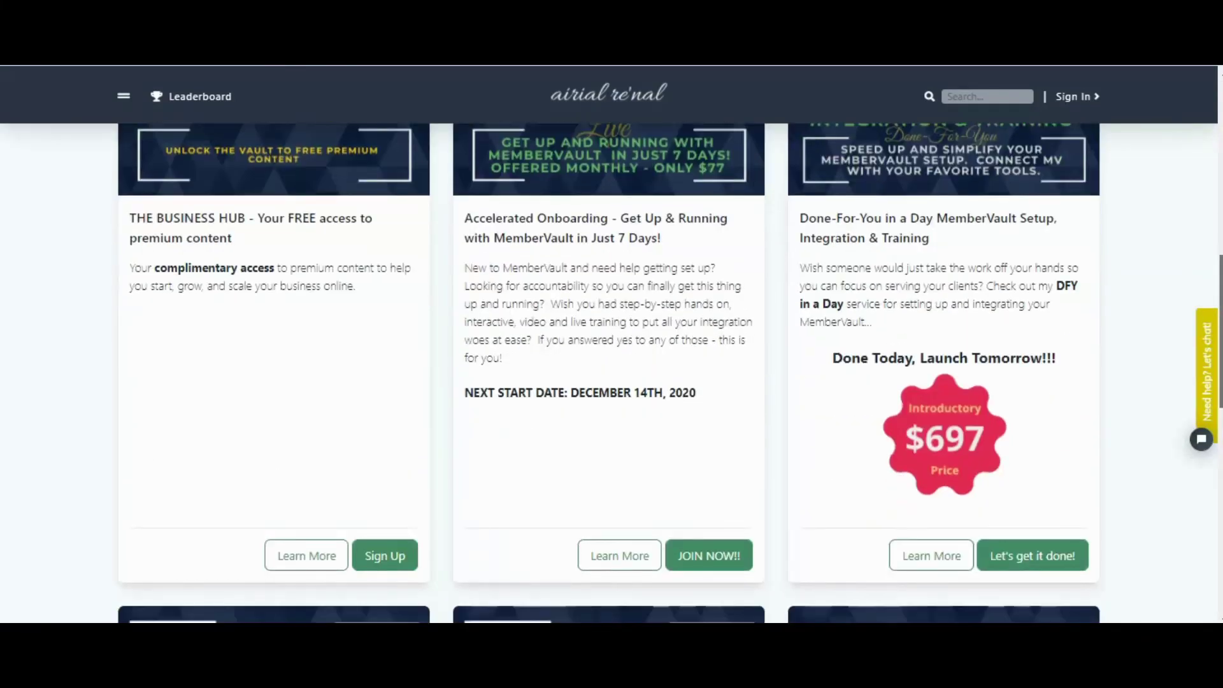
scroll(612, 373, down, 1)
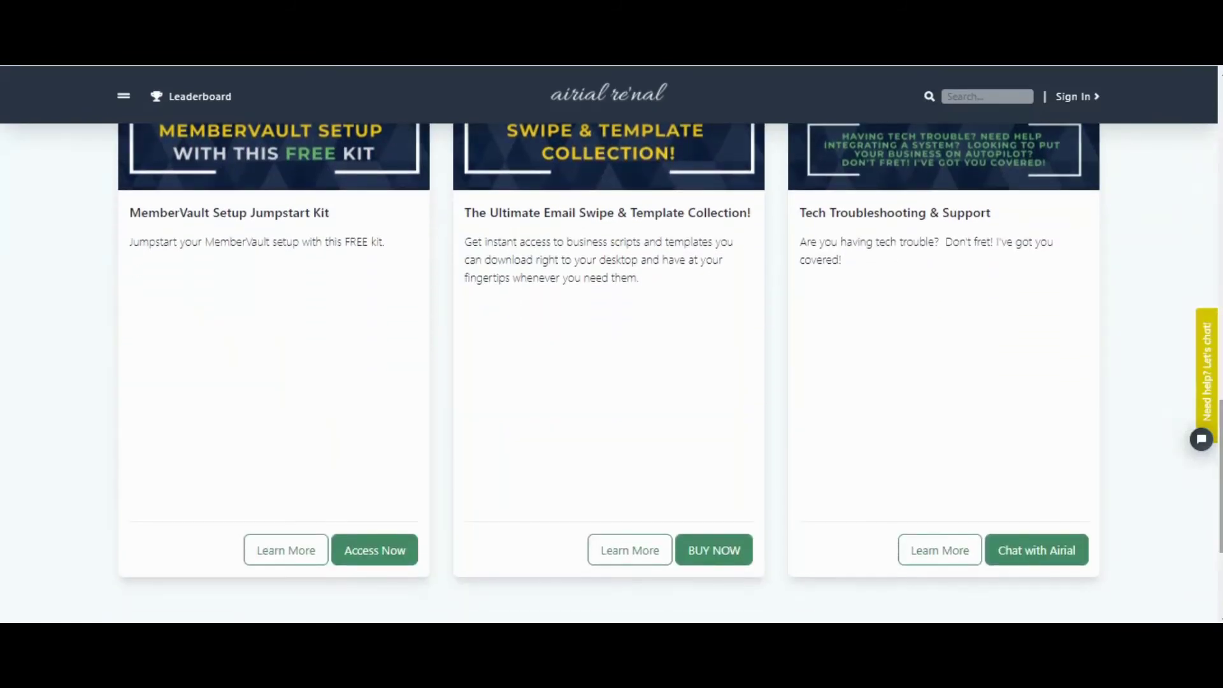
click(300, 549)
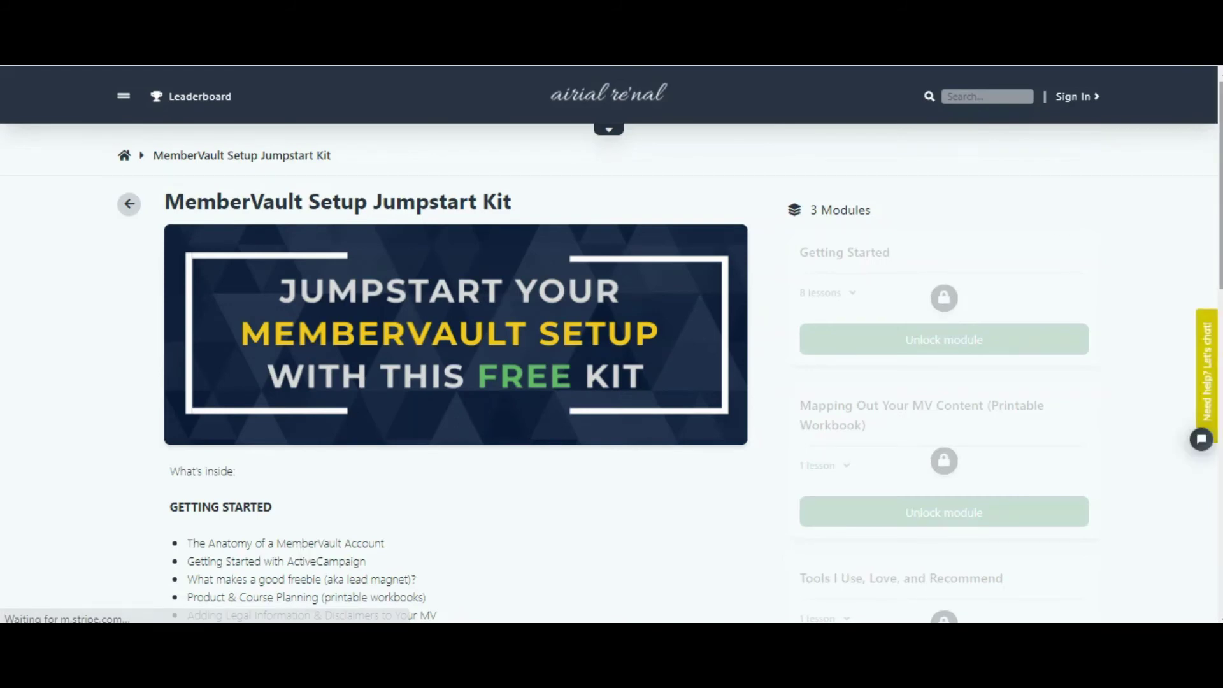
- Scroll down the Jumpstart Kit course page and claim free access with Access Now
scroll(603, 372, down, 1)
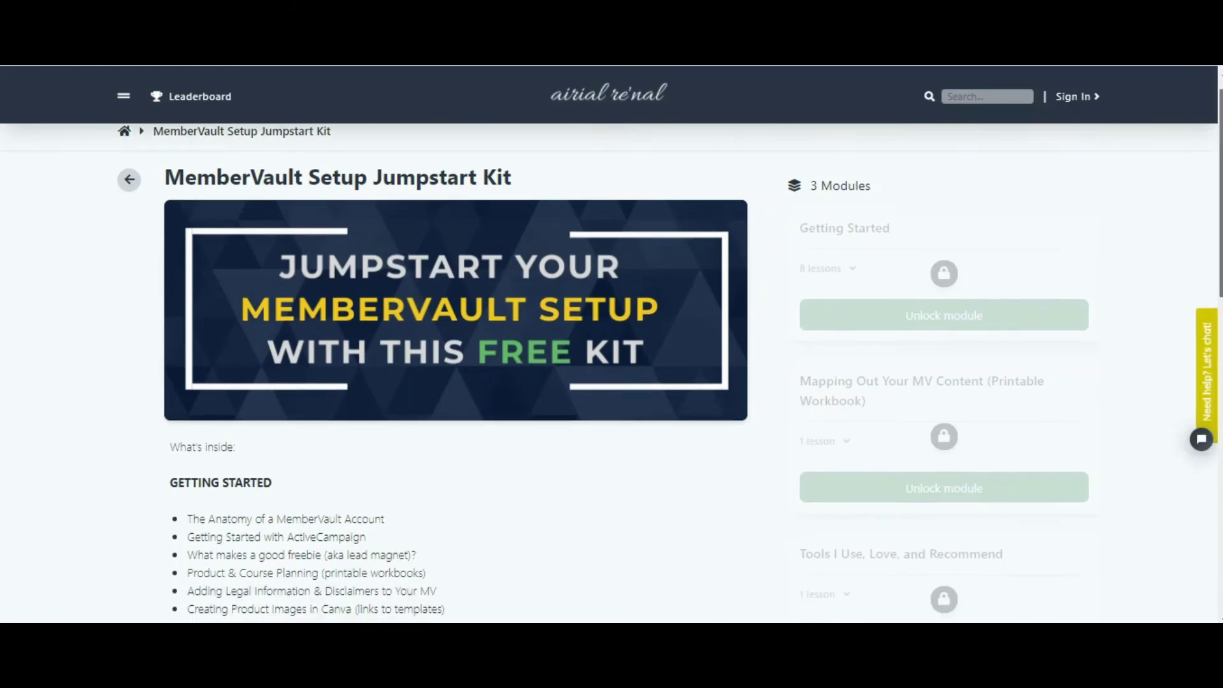
scroll(603, 373, down, 1)
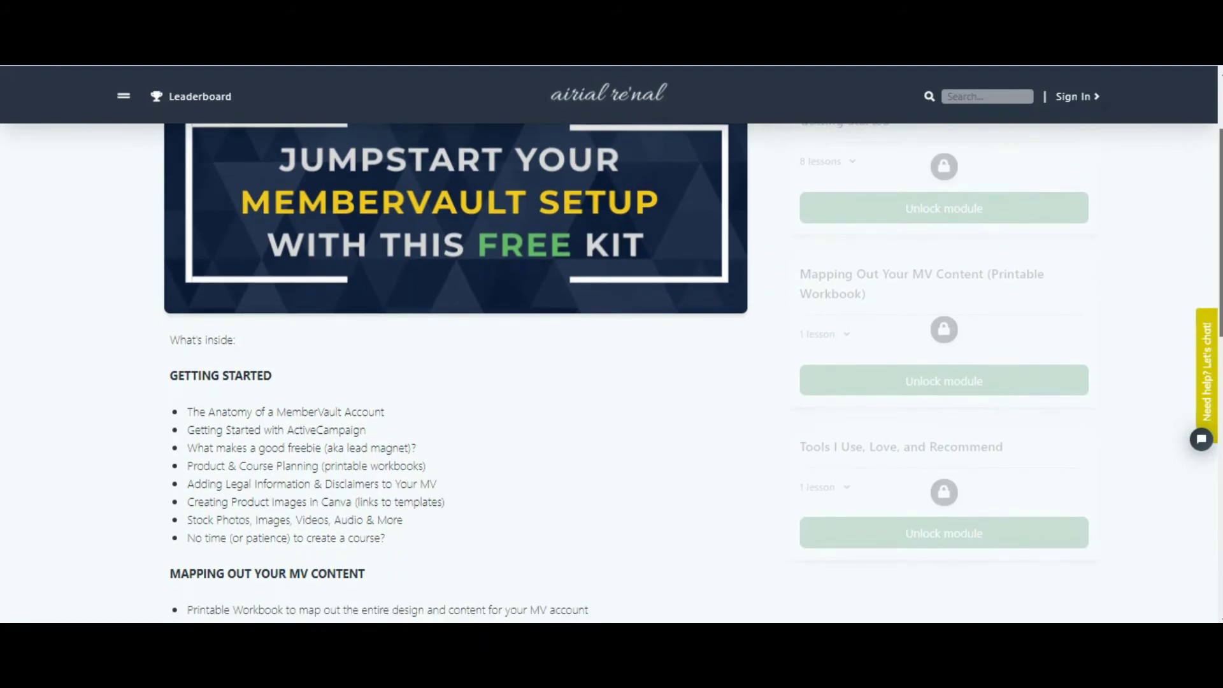
scroll(603, 372, down, 2)
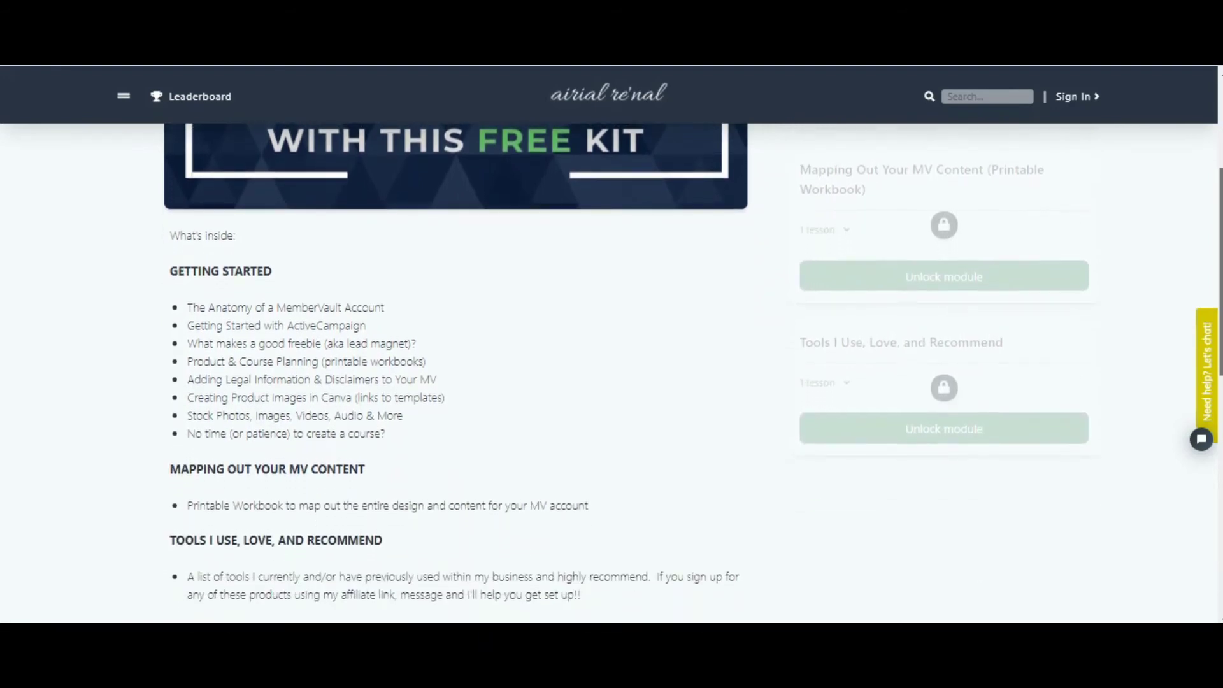
scroll(602, 372, down, 2)
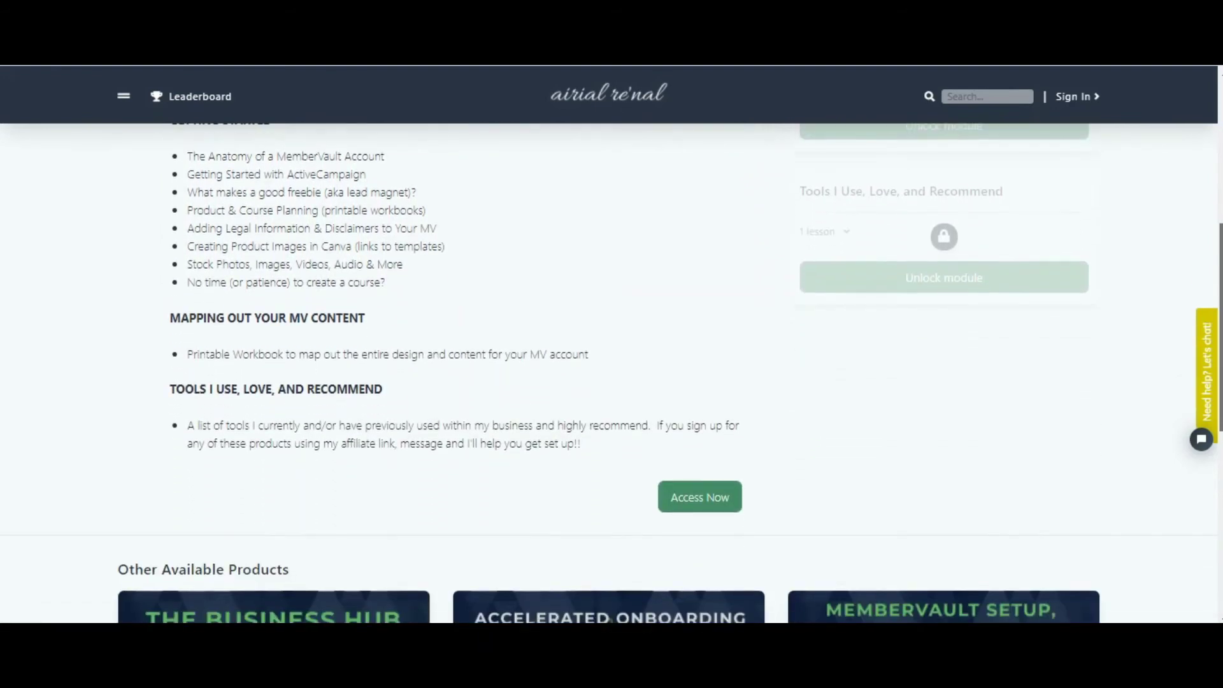
scroll(693, 375, down, 1)
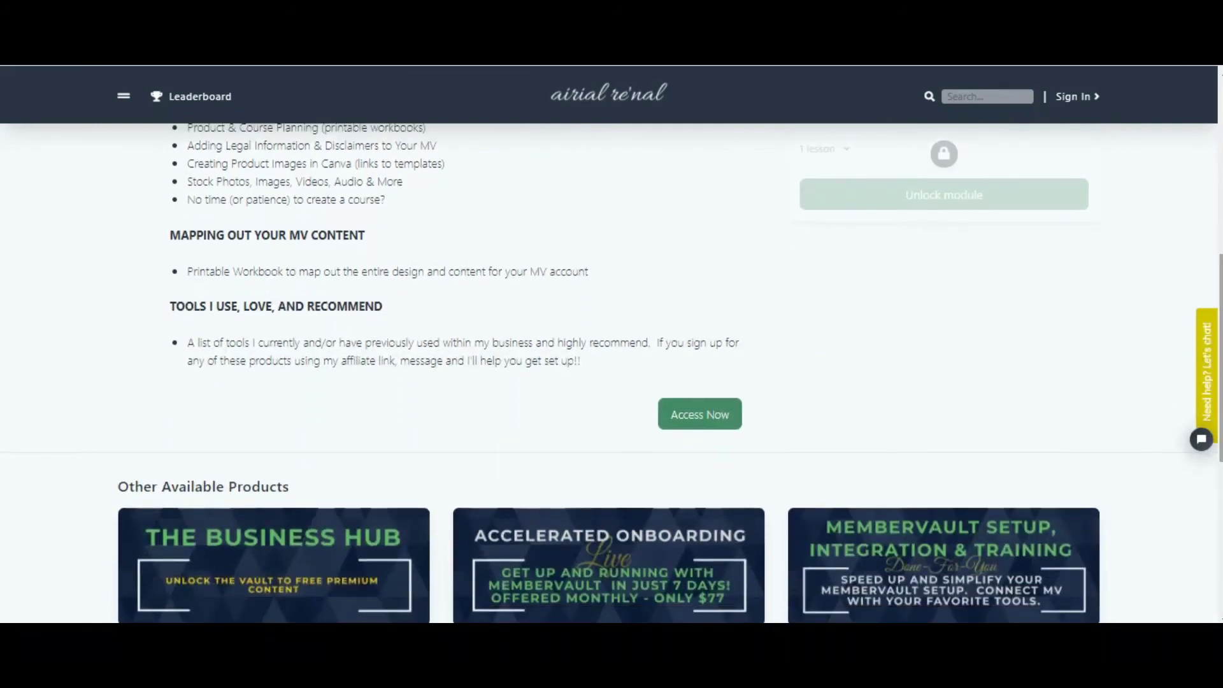
click(692, 414)
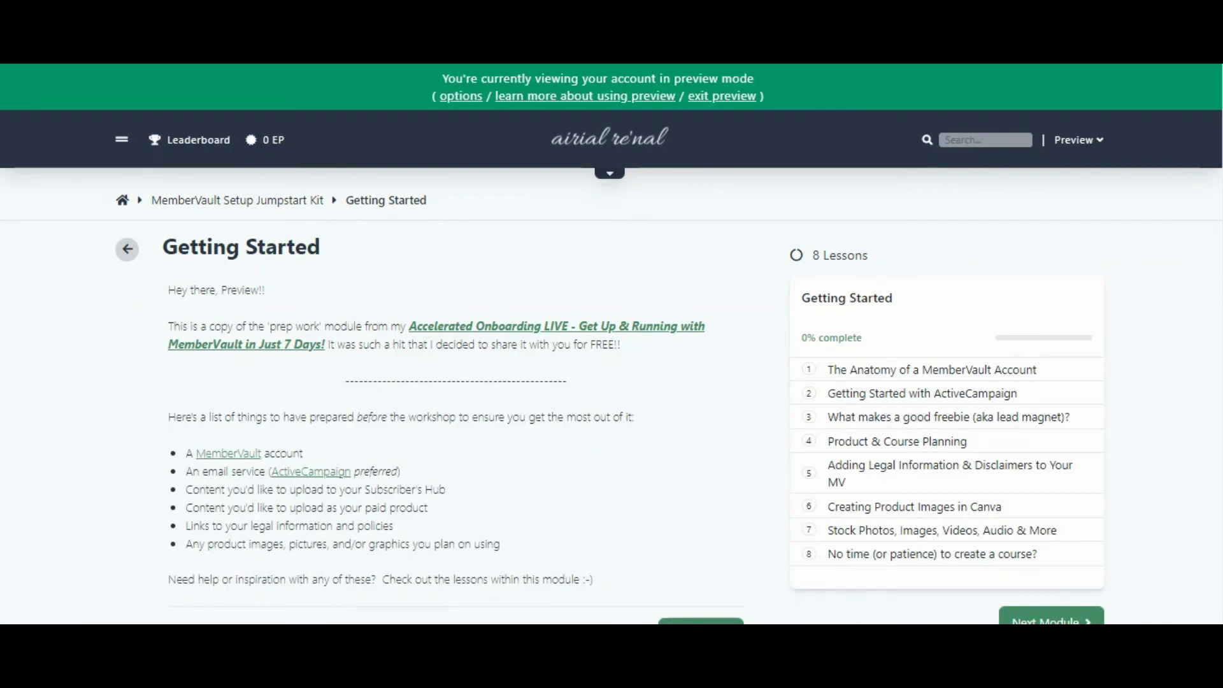
- Open lesson 6, Creating Product Images in Canva, and skim its content
click(914, 506)
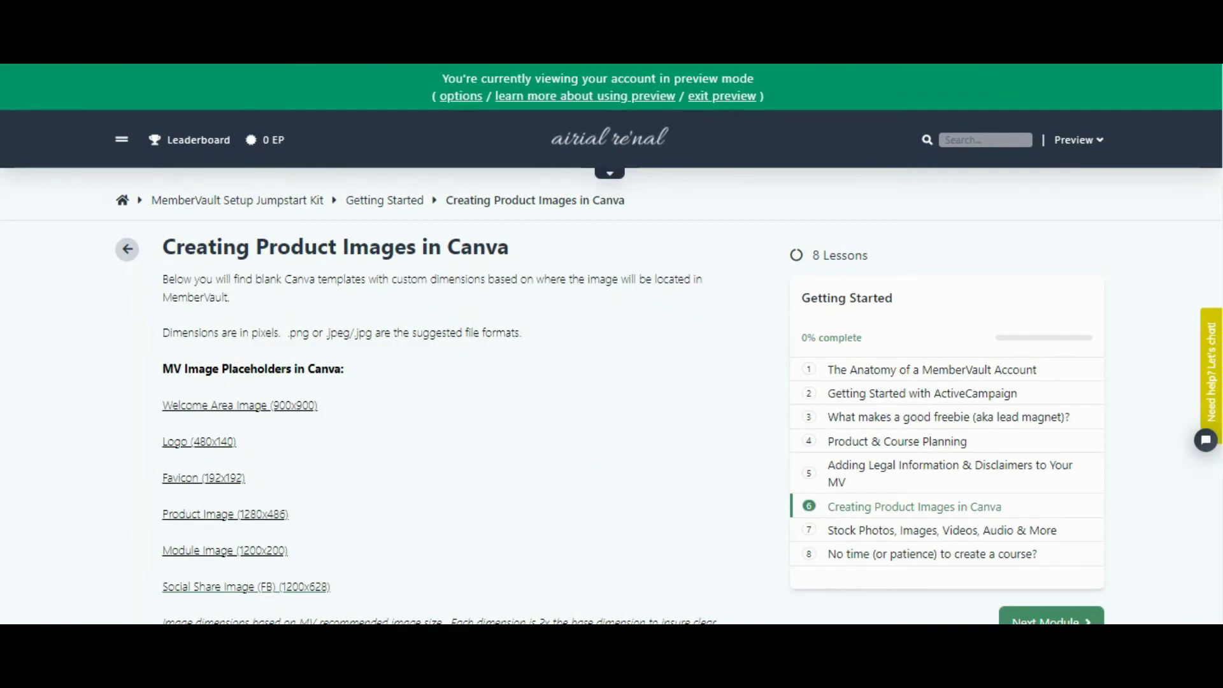
scroll(610, 395, down, 2)
scroll(610, 396, up, 1)
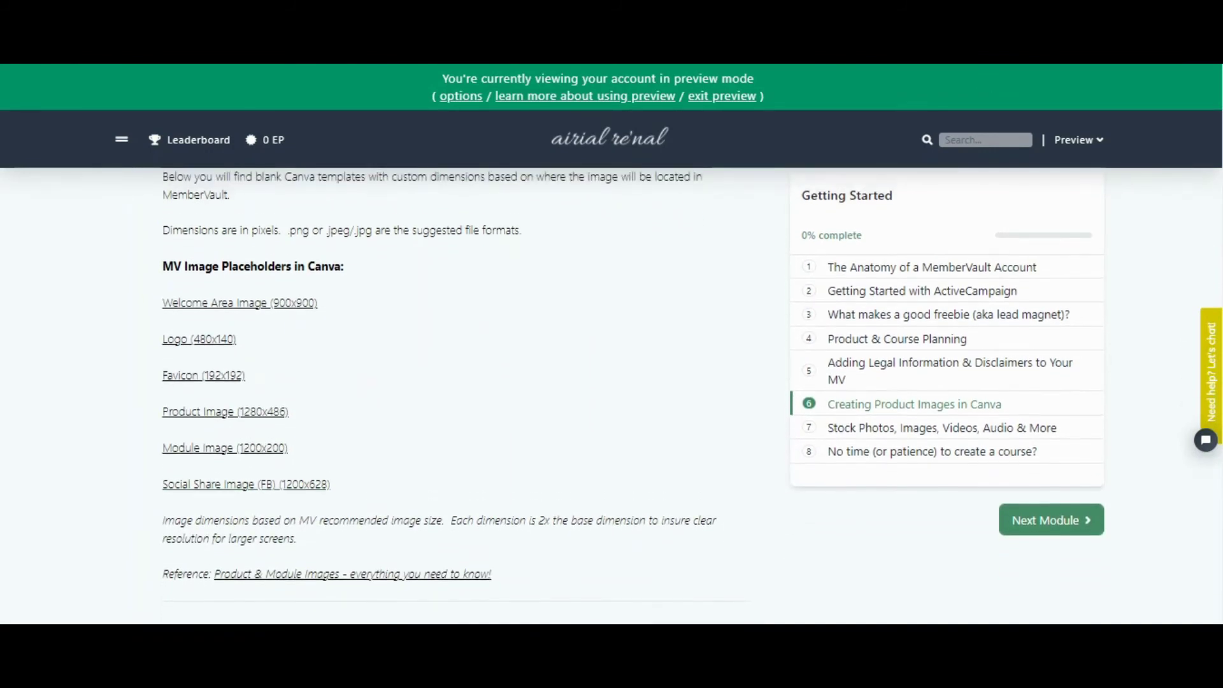
scroll(610, 396, up, 2)
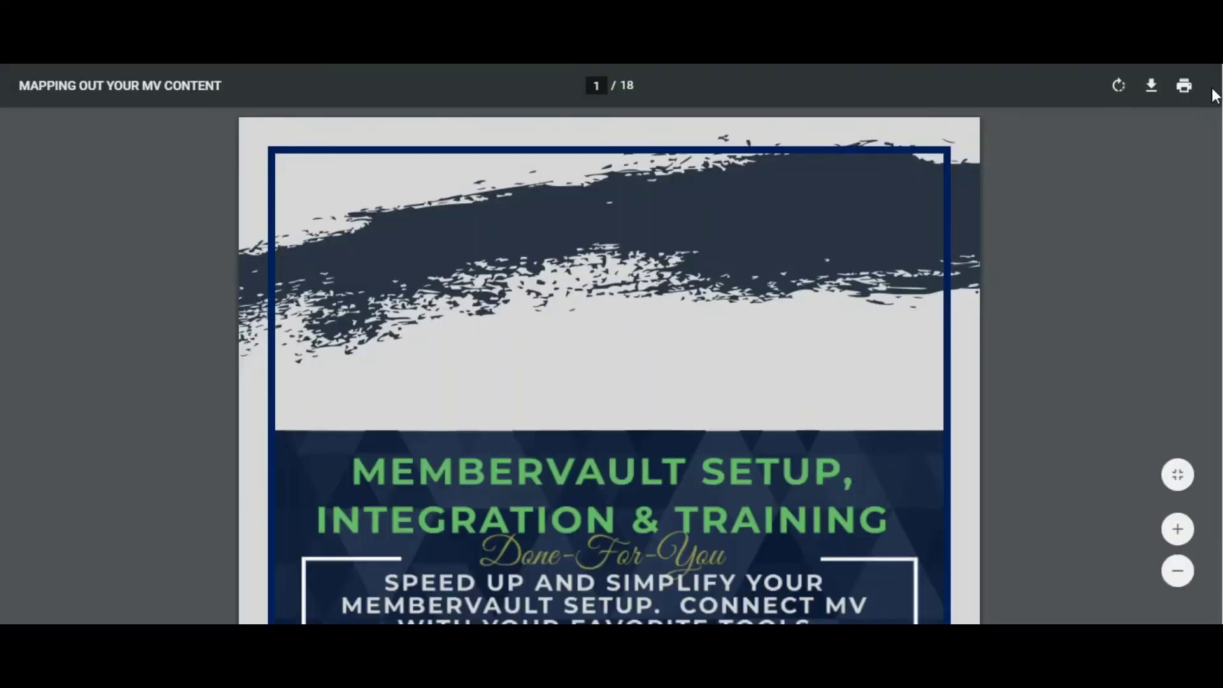
- Scroll the Mapping Out Your MV Content PDF from page 7 to the page-18 Admin Accounts table
scroll(609, 366, down, 12)
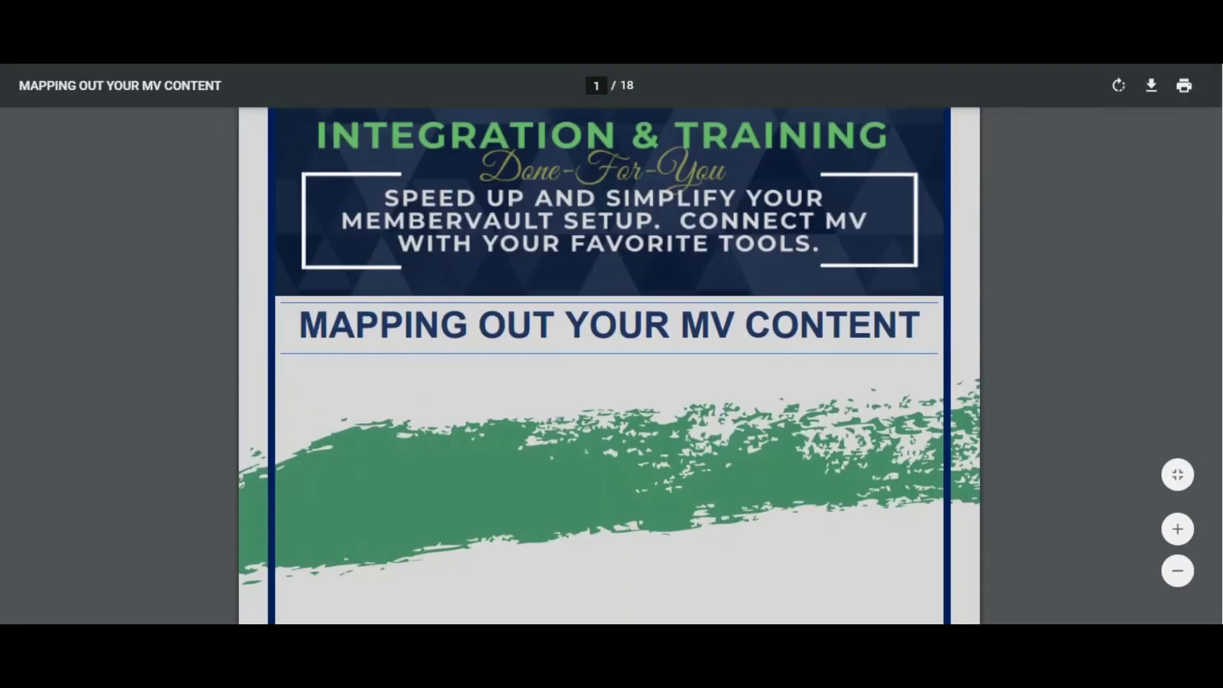
scroll(609, 366, down, 10)
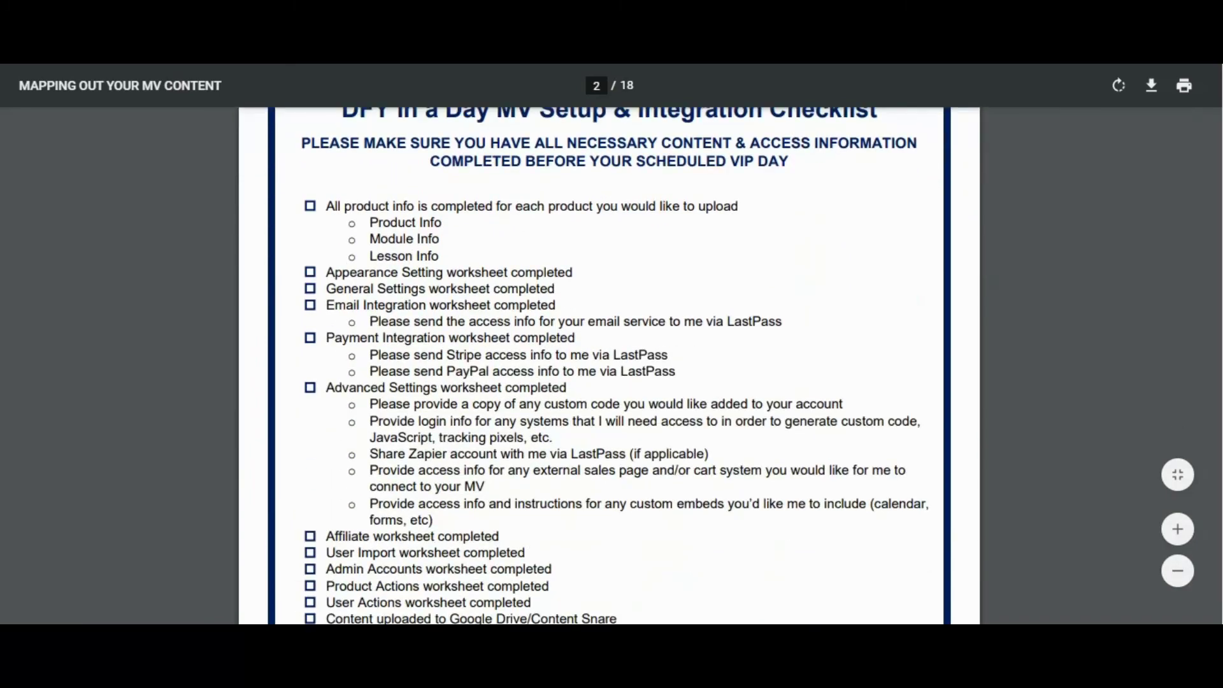
scroll(609, 367, down, 10)
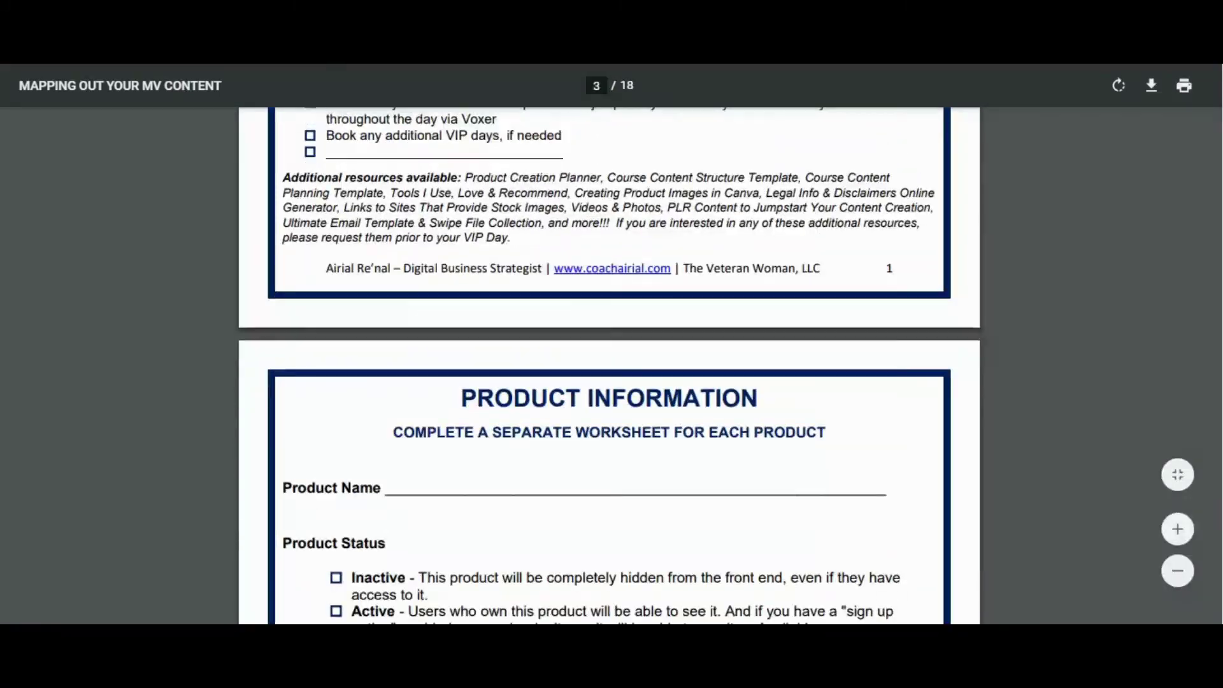
scroll(609, 366, down, 10)
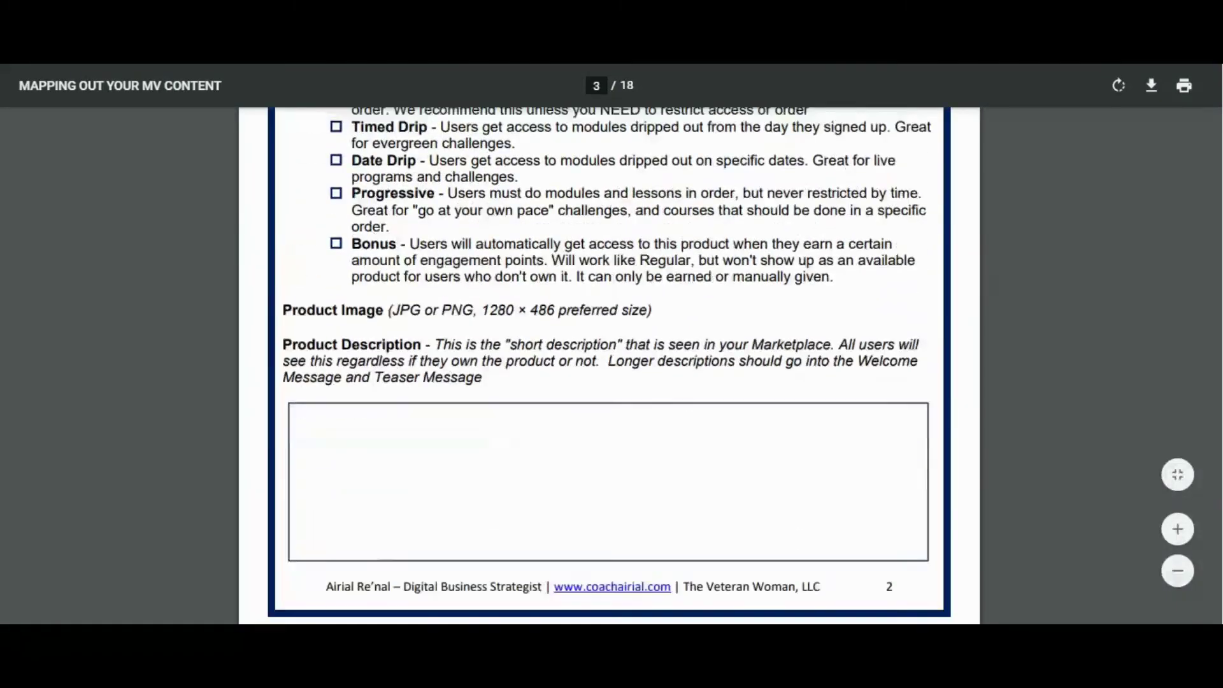
scroll(609, 367, down, 10)
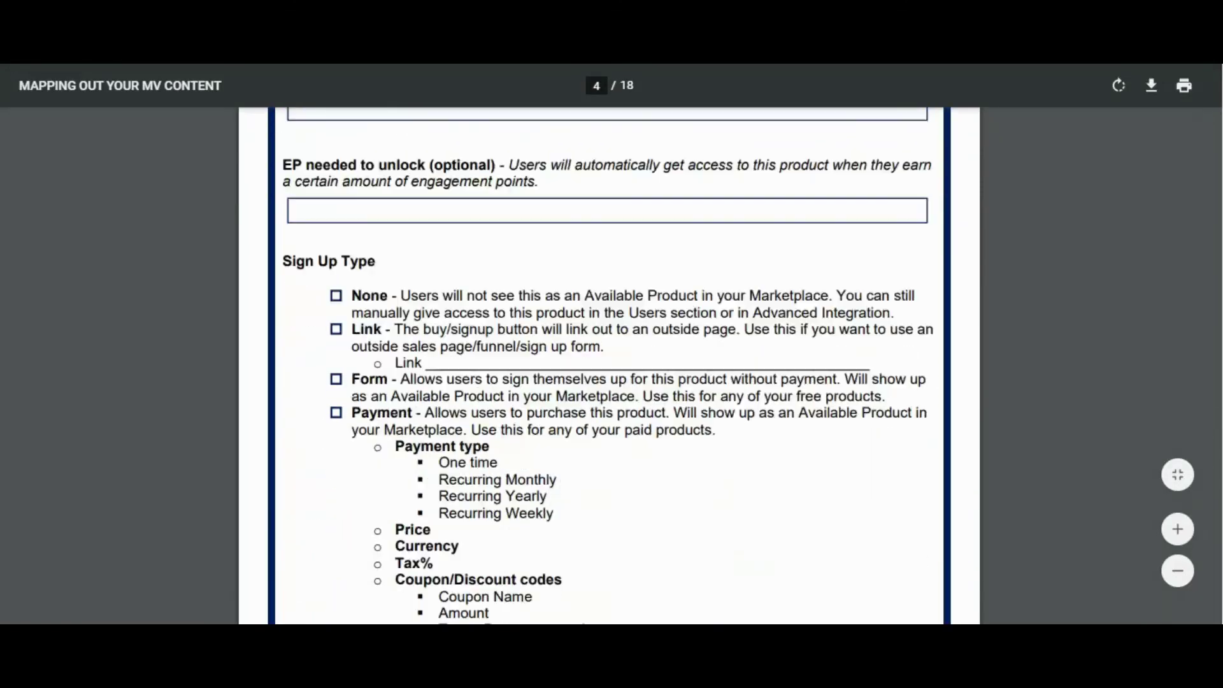
scroll(609, 367, down, 10)
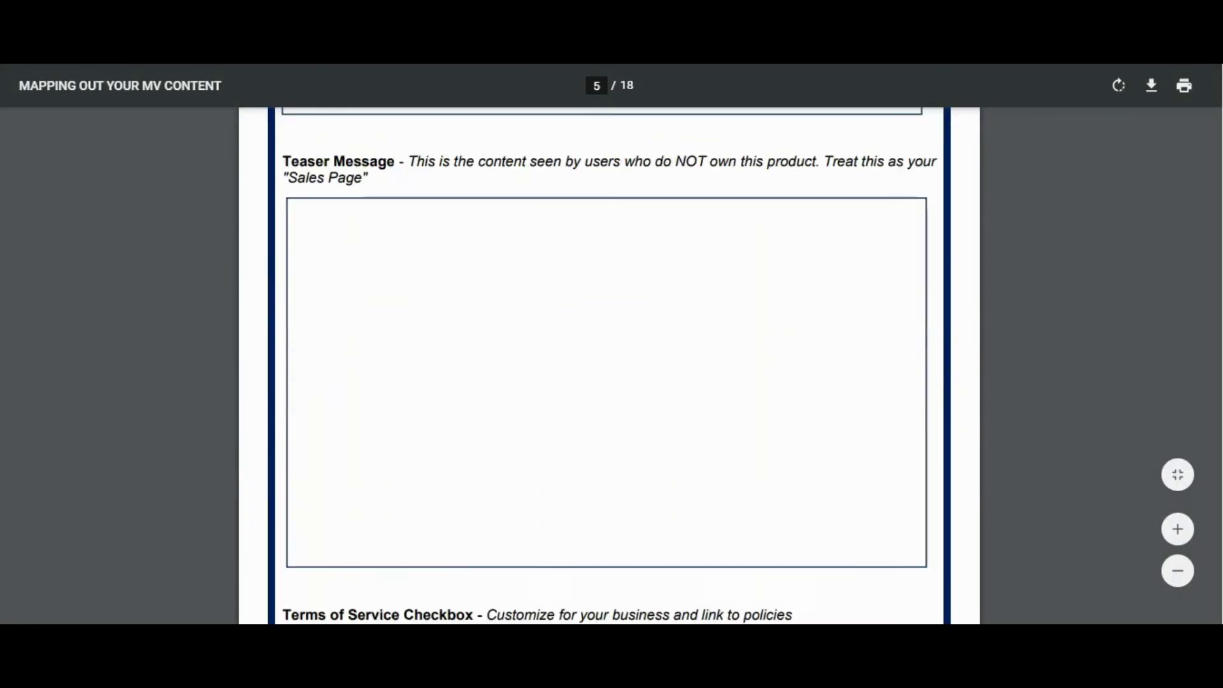
scroll(610, 366, down, 4)
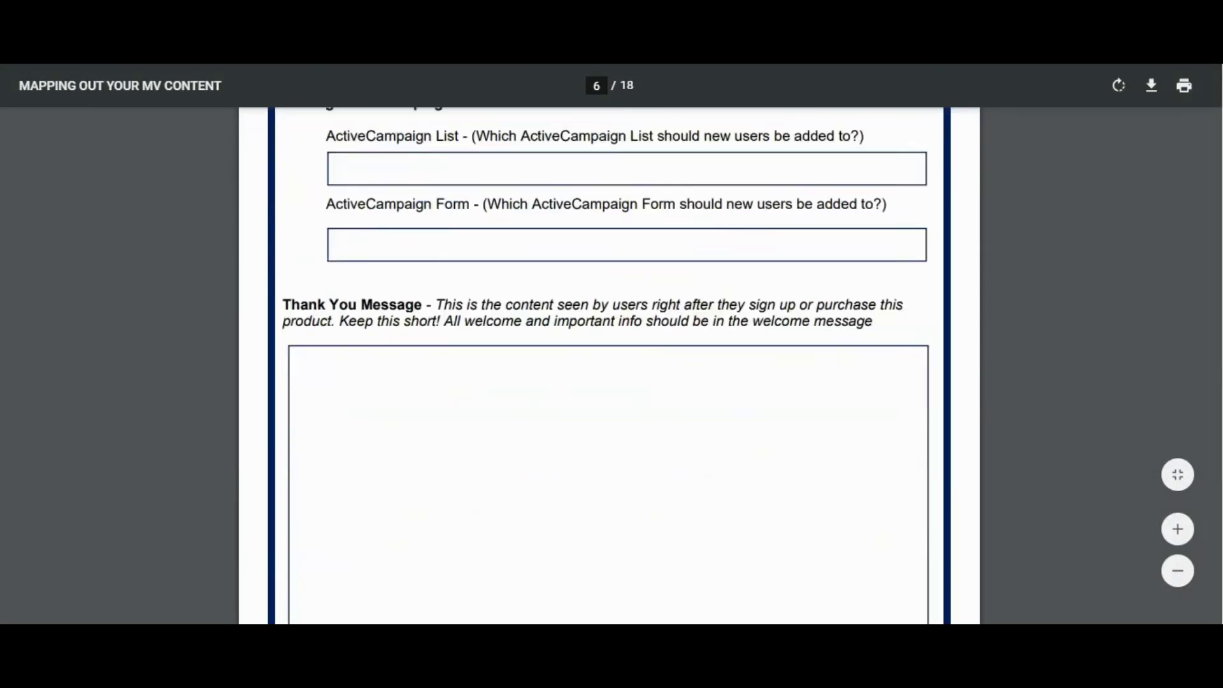
scroll(609, 366, down, 12)
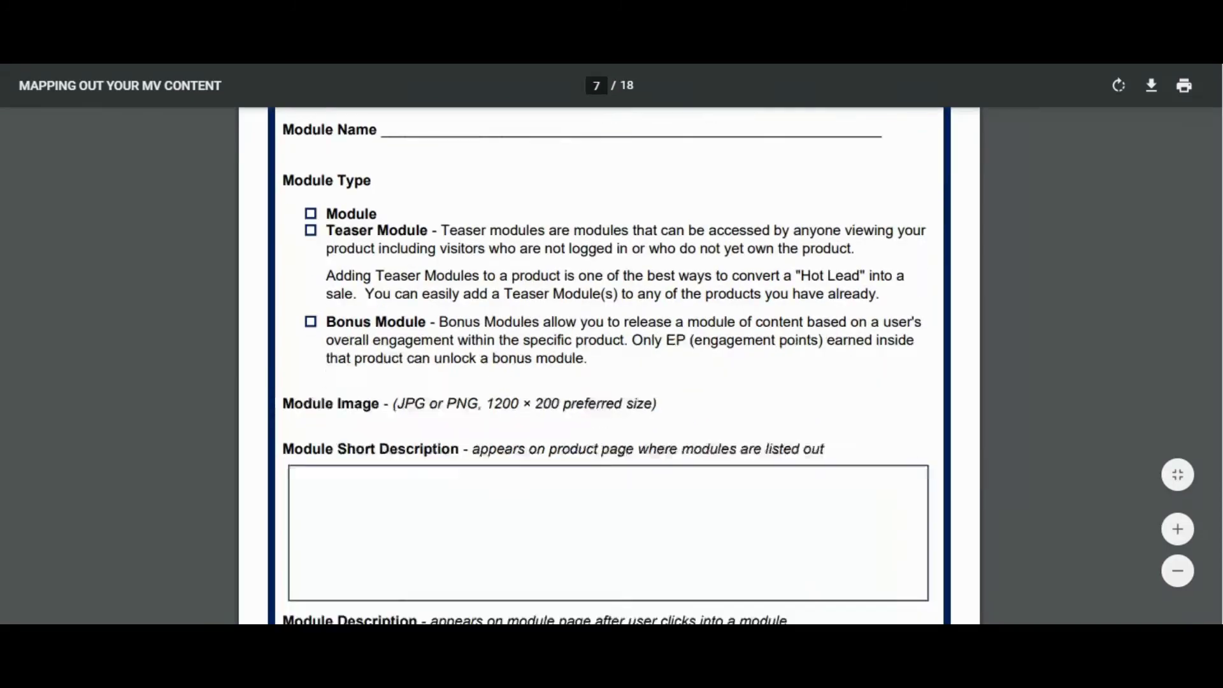
scroll(609, 367, down, 13)
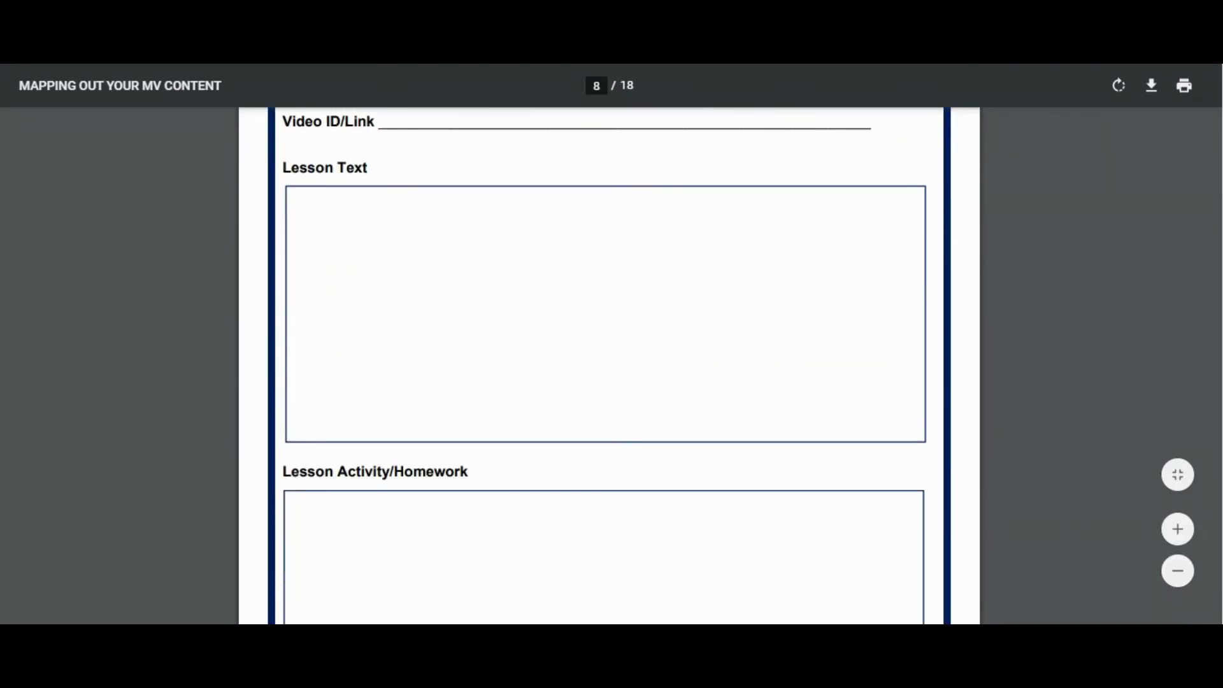
scroll(609, 366, down, 18)
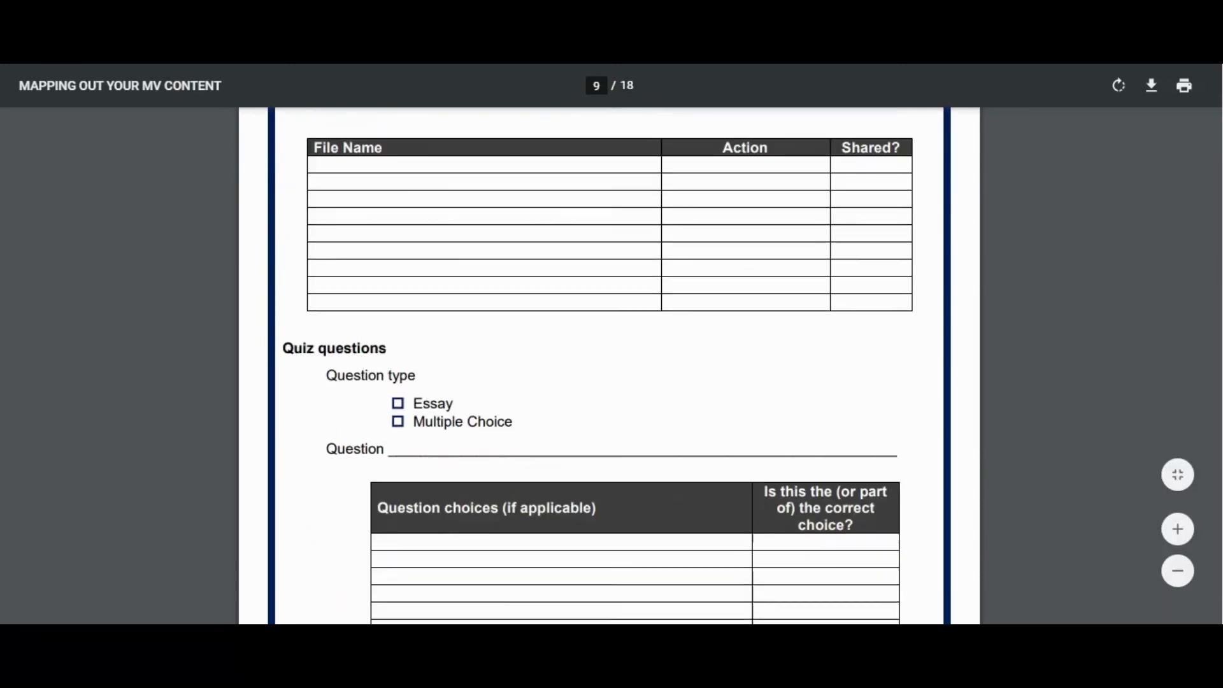
scroll(609, 366, down, 9)
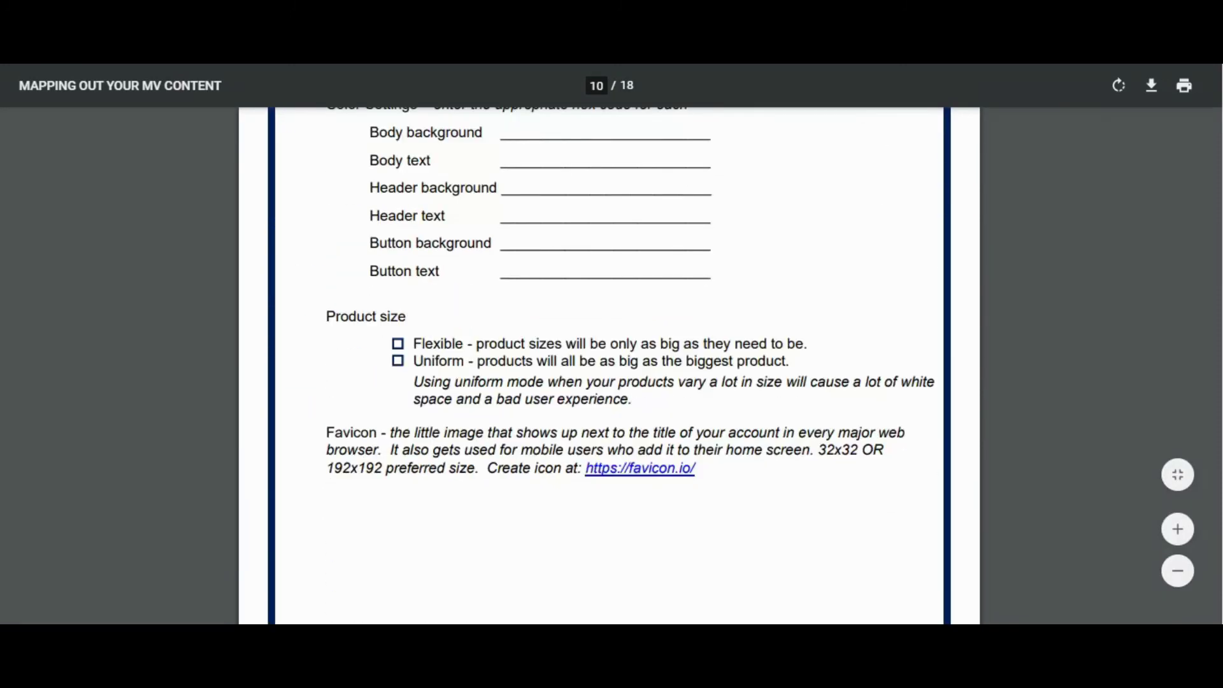
scroll(609, 366, down, 13)
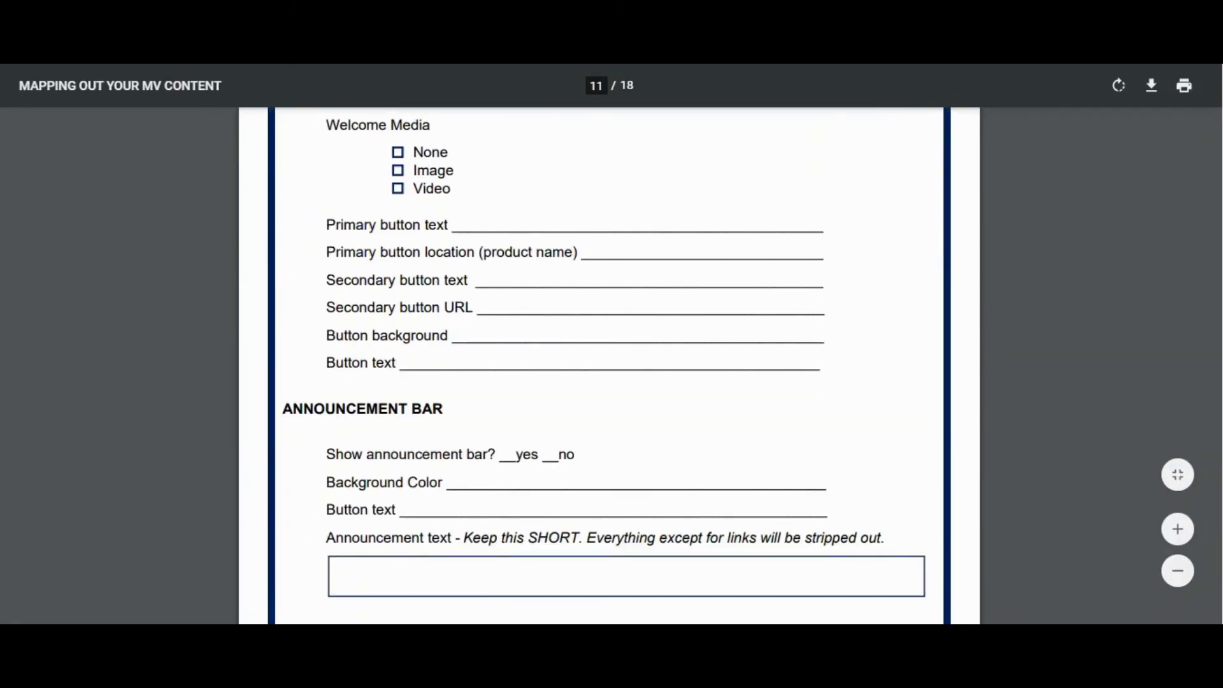
scroll(609, 367, down, 11)
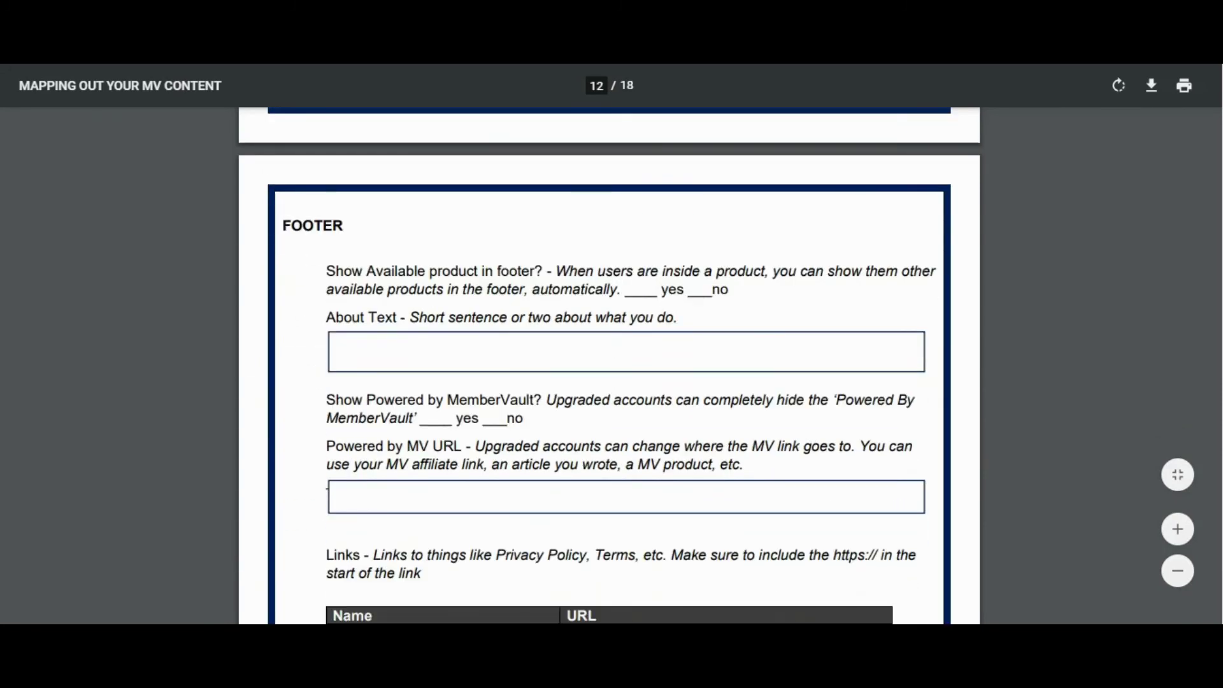
scroll(609, 366, down, 14)
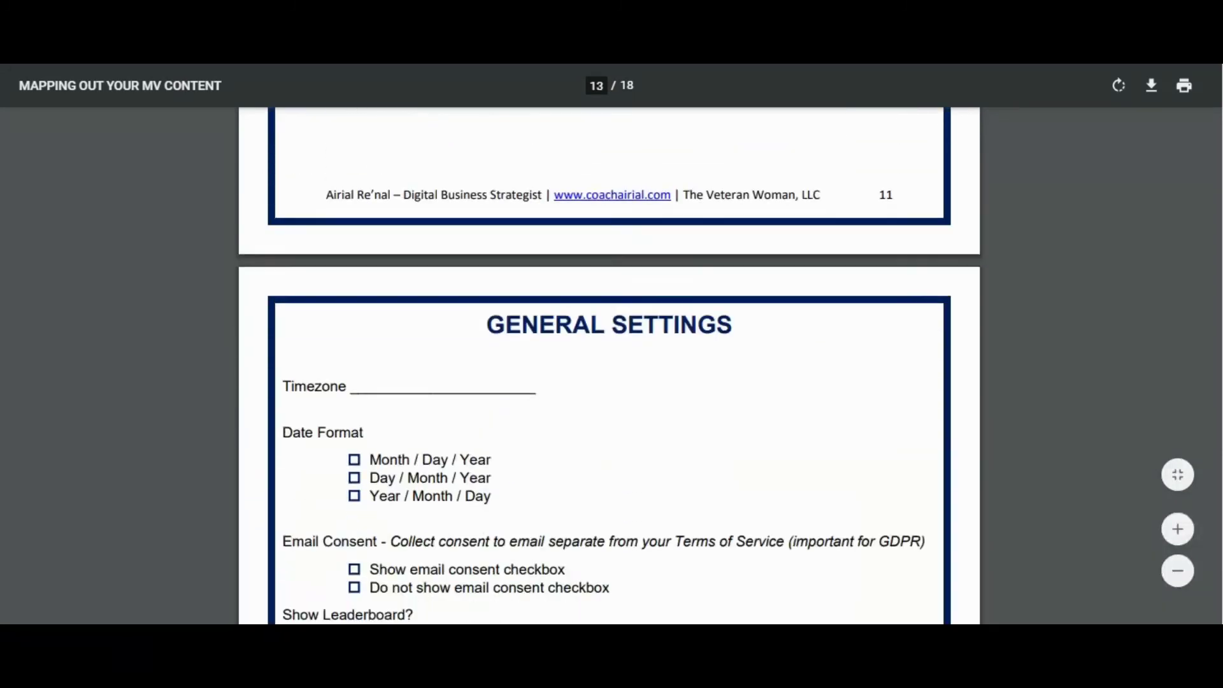
scroll(609, 366, down, 15)
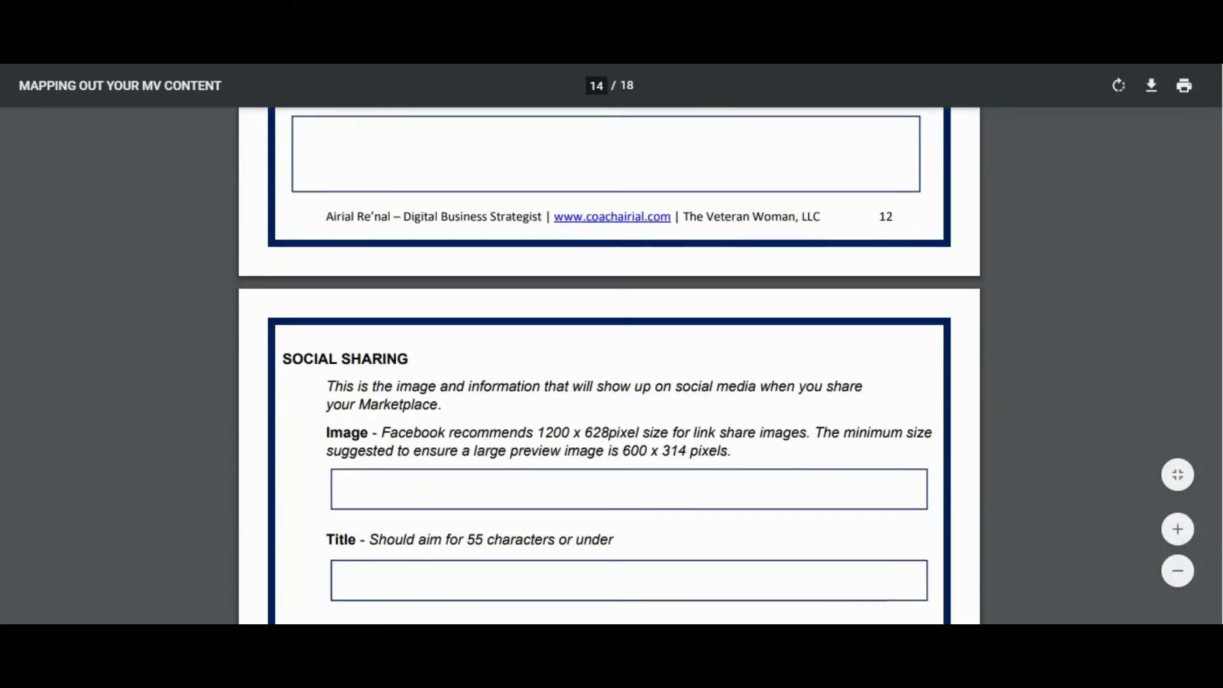
scroll(609, 366, down, 15)
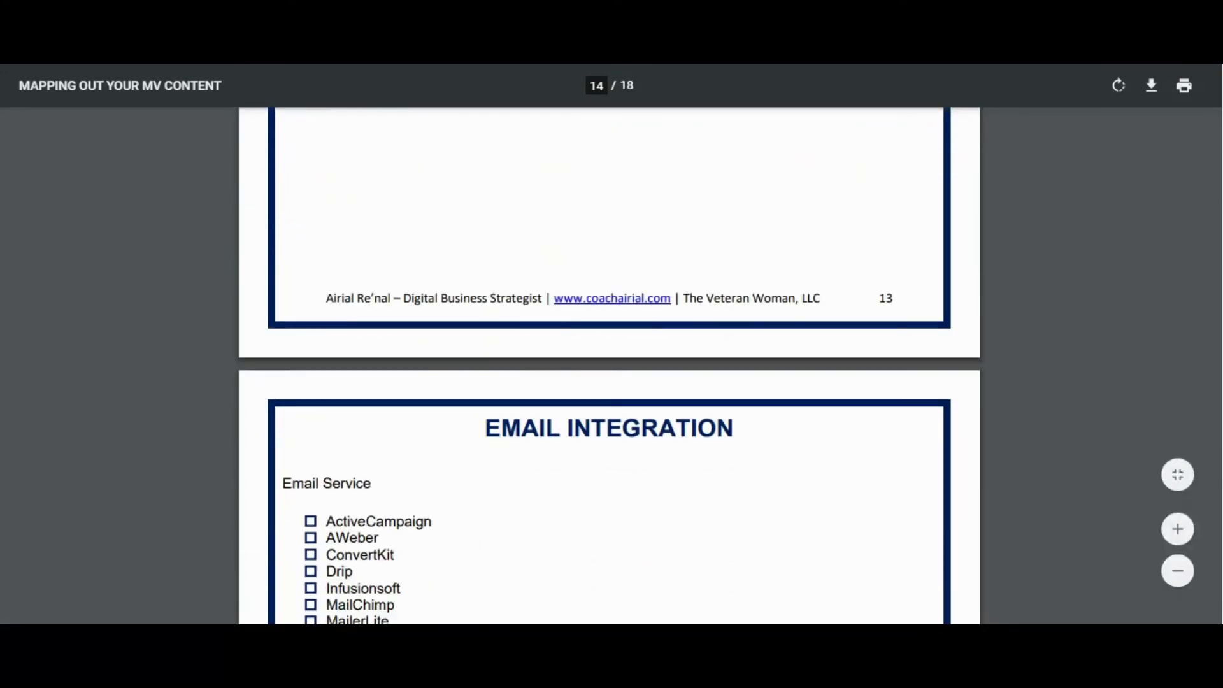
scroll(609, 366, down, 15)
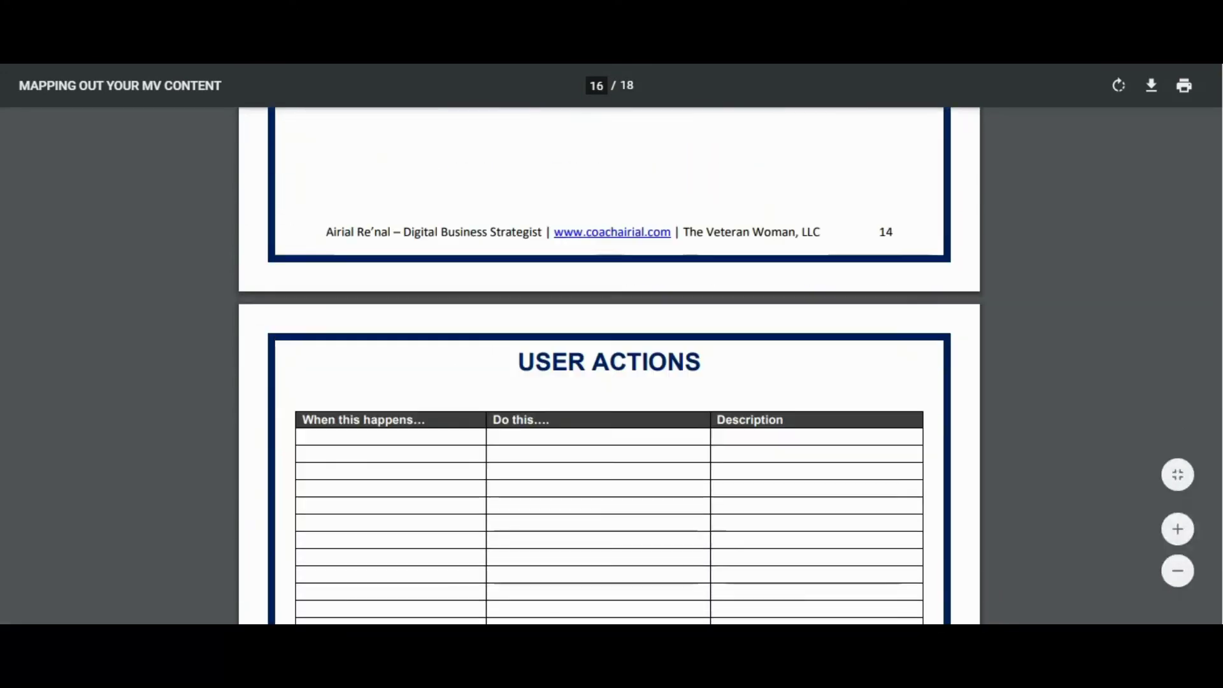
scroll(609, 366, down, 15)
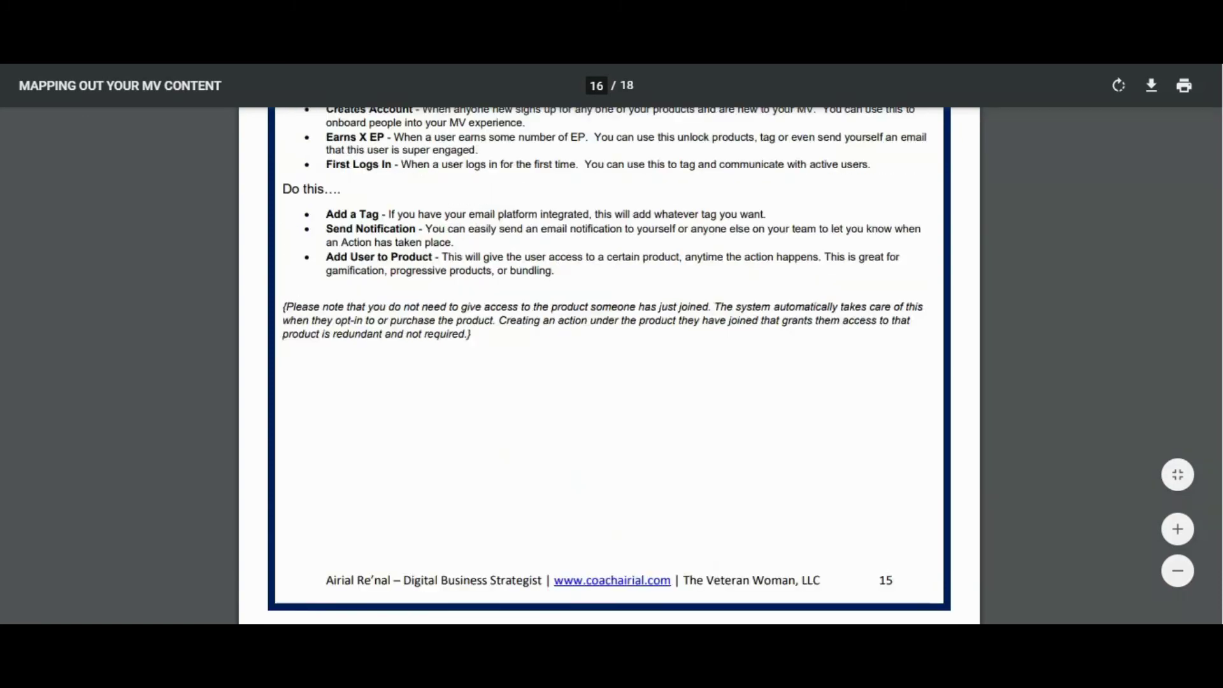
scroll(609, 366, down, 15)
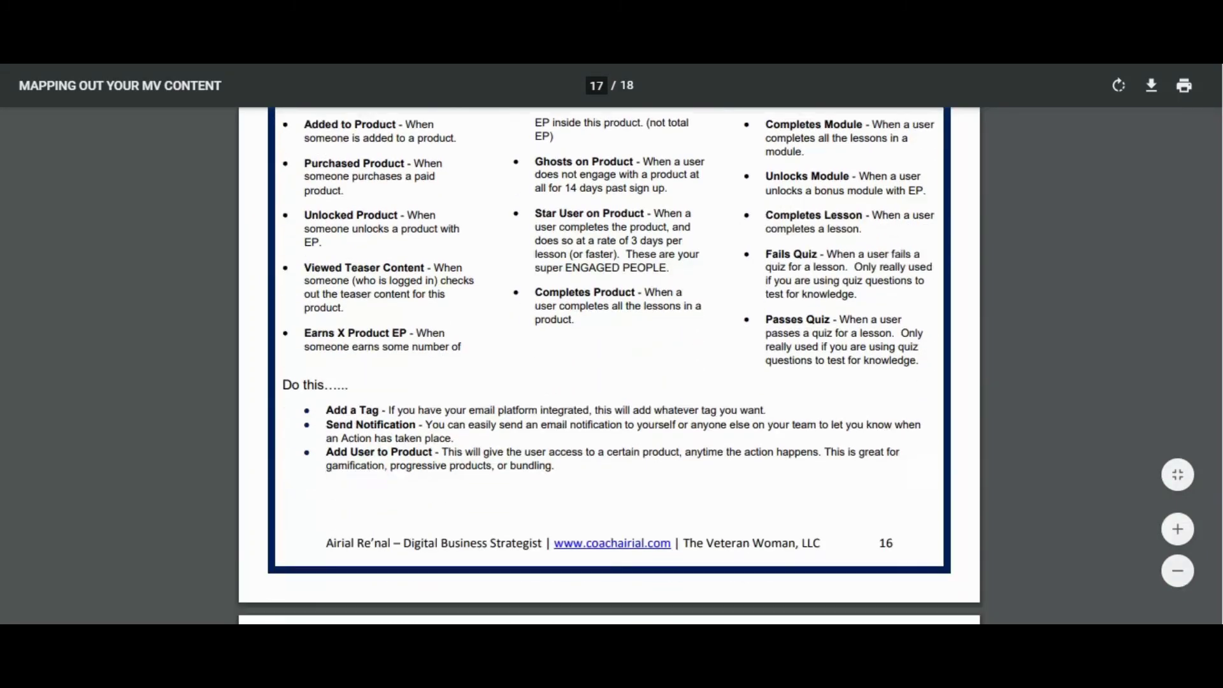
scroll(609, 366, down, 15)
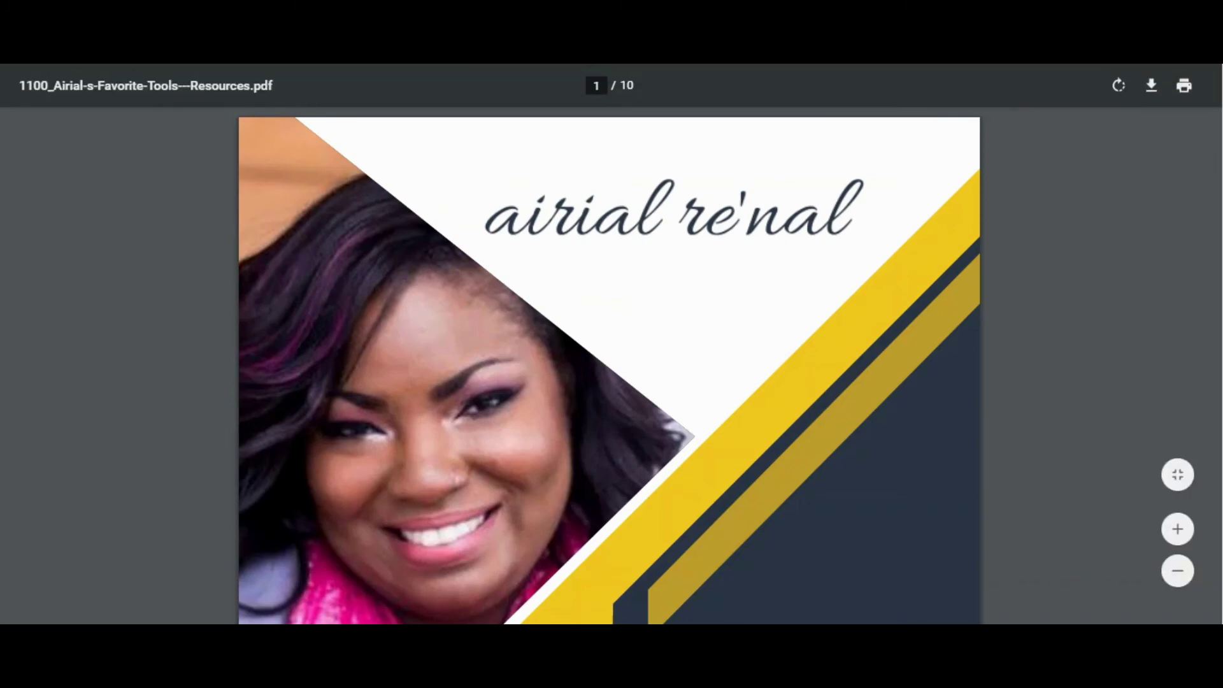
- Scroll through all 10 pages of the Favorite Tools & Resources PDF to the closing 'Hi, there!' page
scroll(610, 366, down, 6)
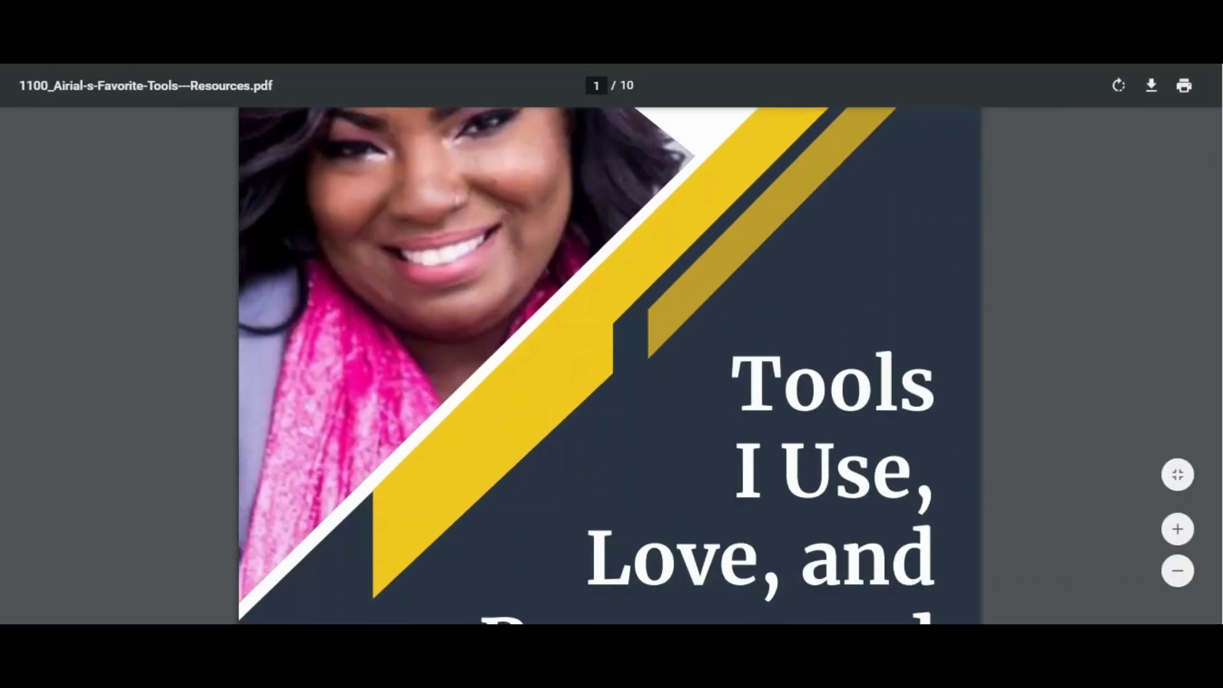
scroll(609, 366, down, 10)
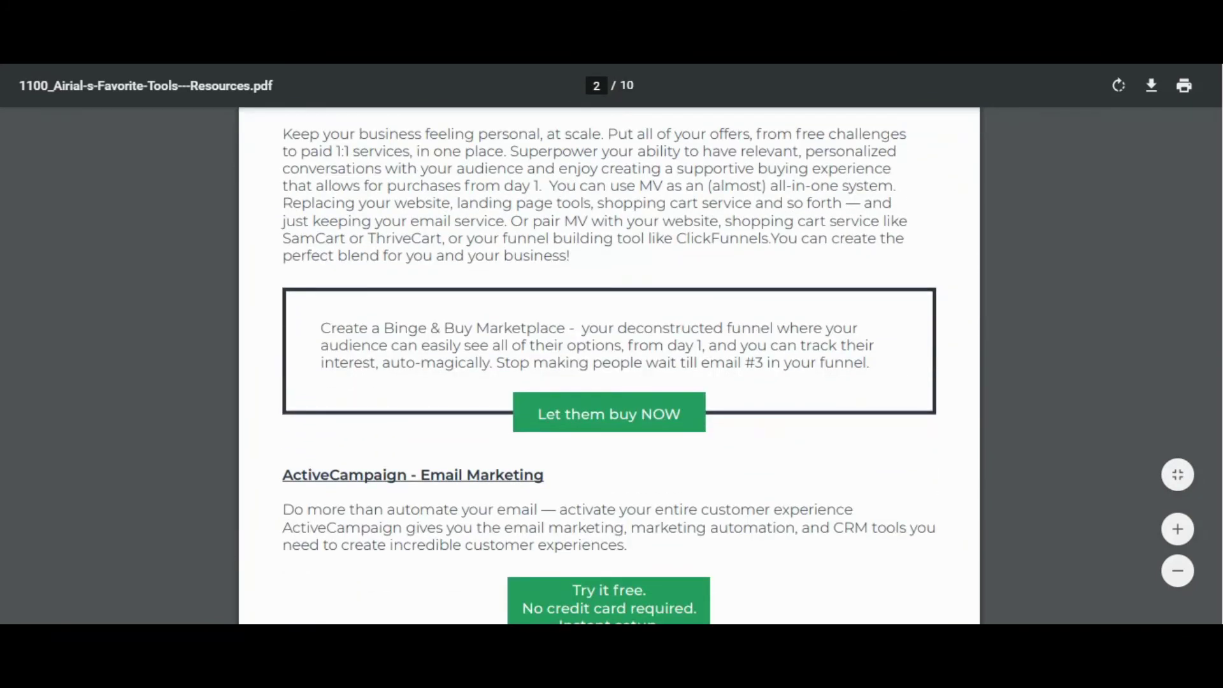
scroll(609, 366, down, 9)
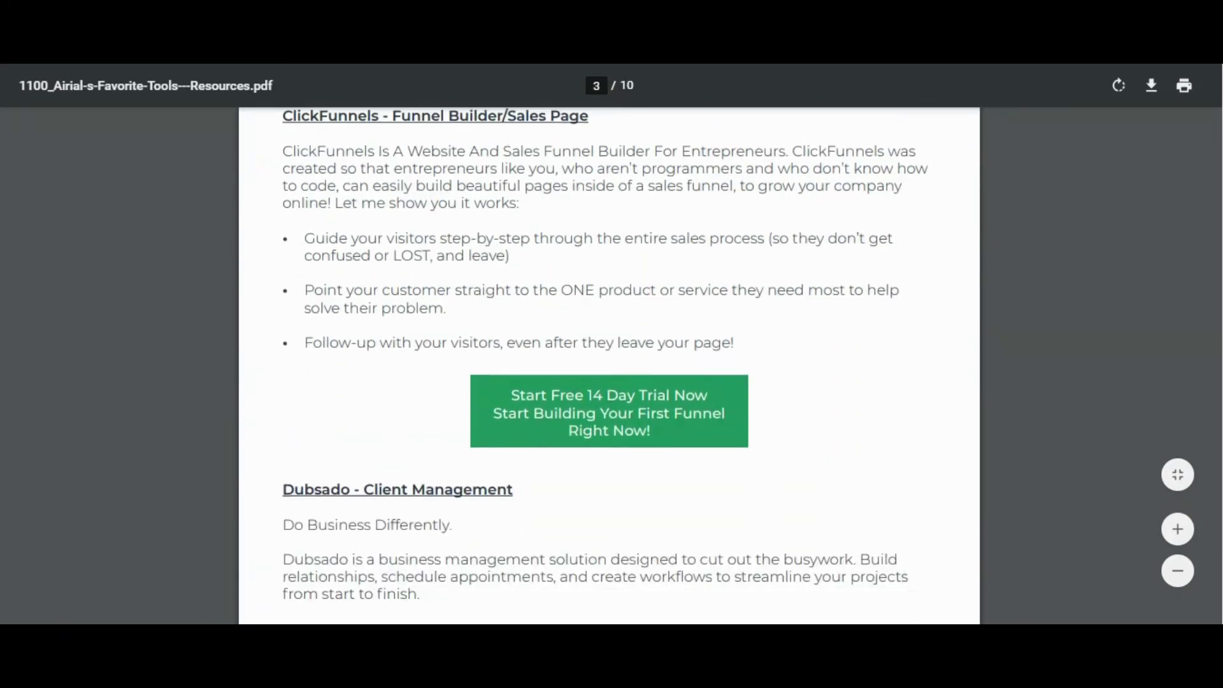
scroll(609, 366, down, 2)
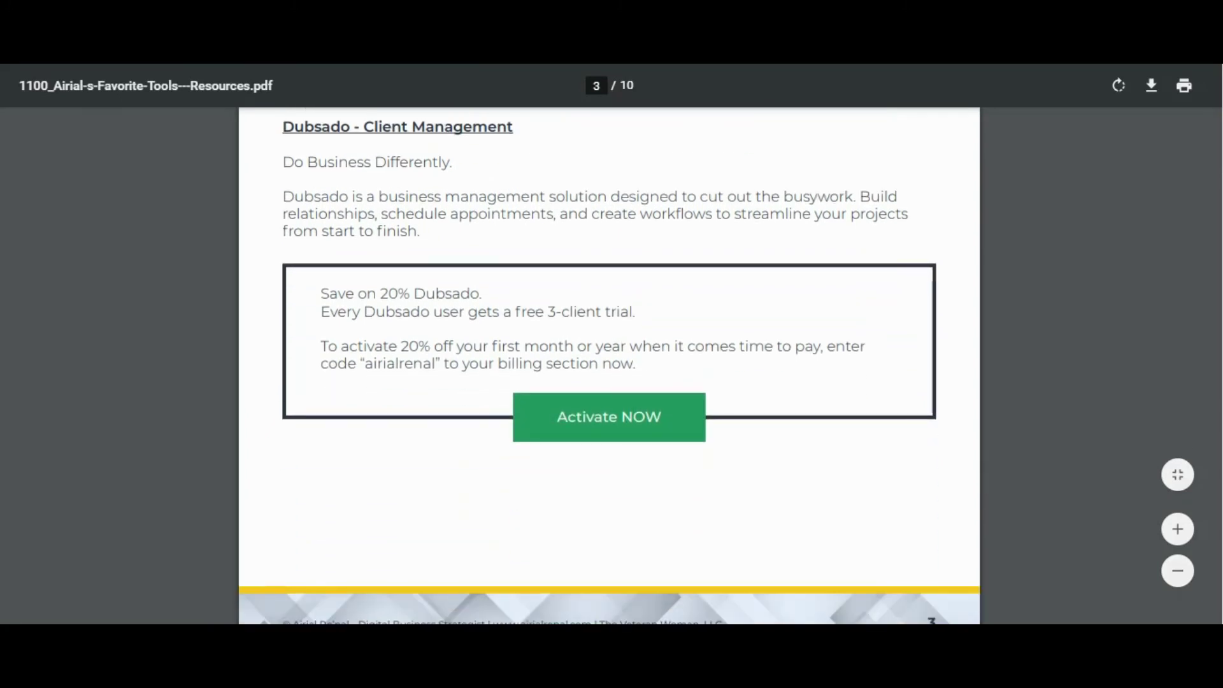
scroll(609, 366, down, 8)
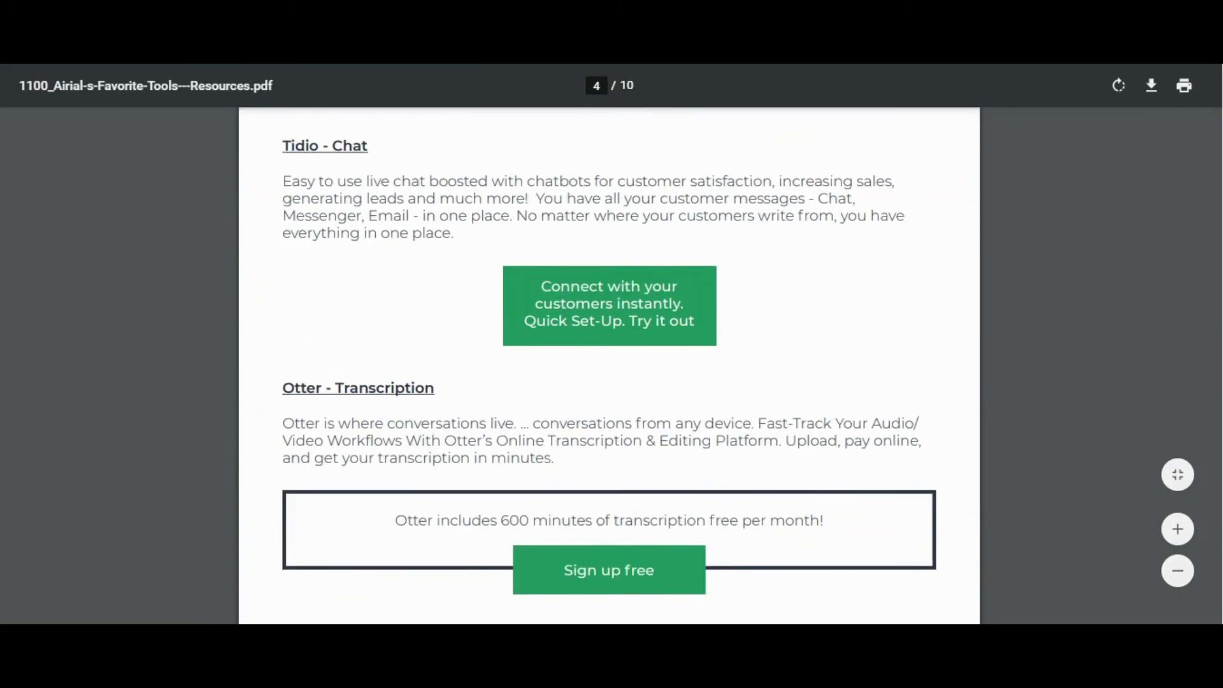
scroll(609, 365, down, 5)
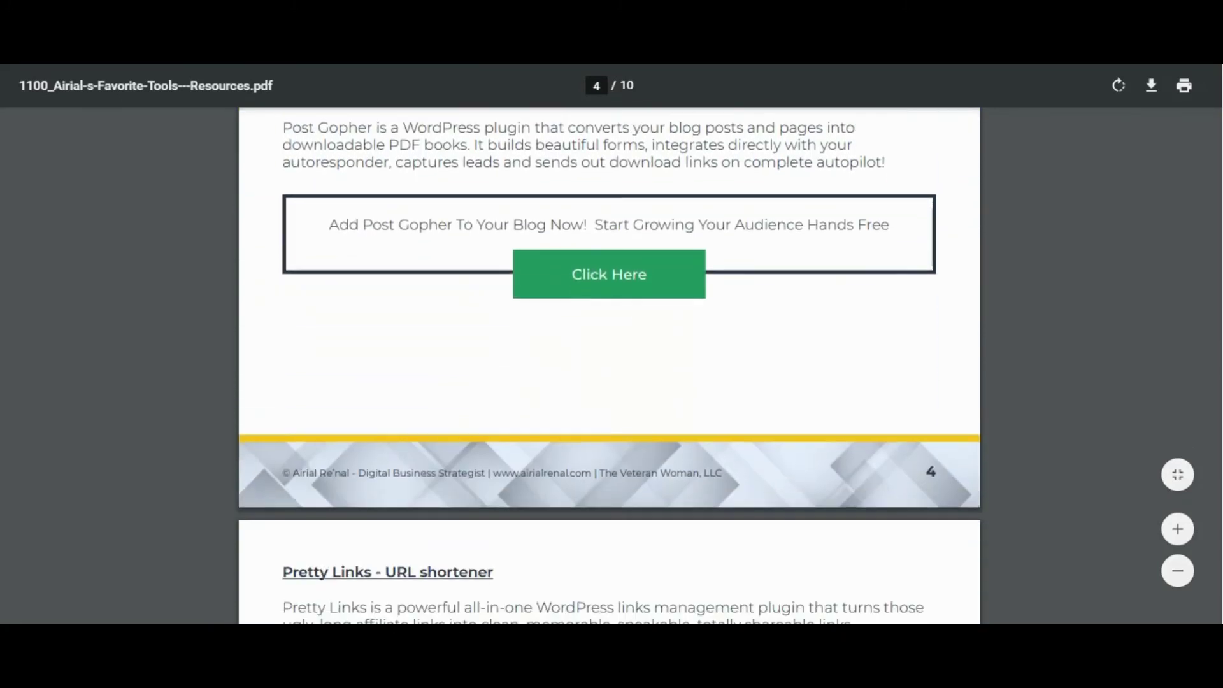
scroll(609, 366, down, 10)
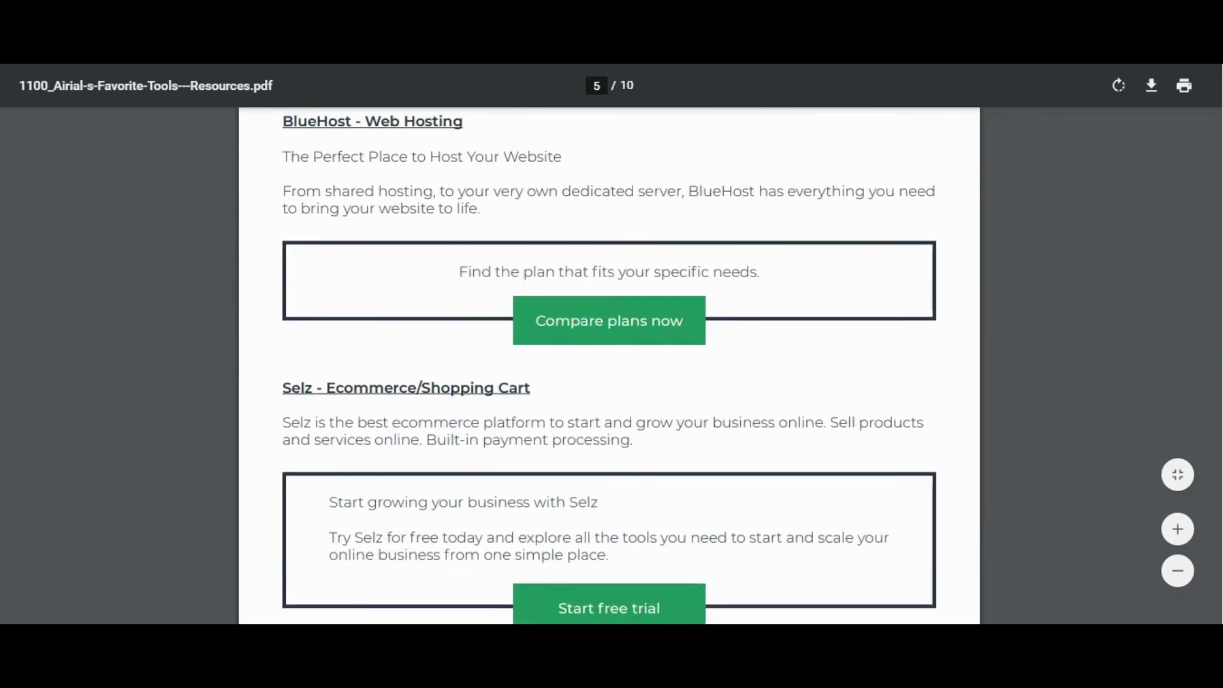
scroll(609, 366, down, 3)
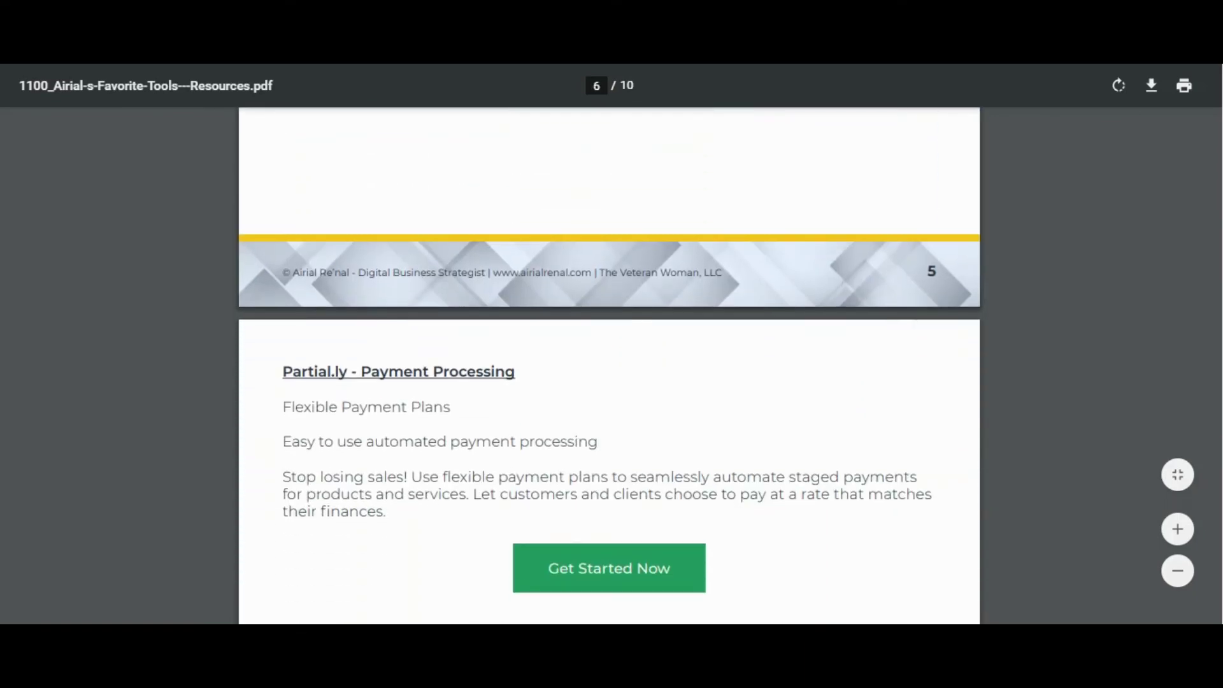
scroll(609, 366, down, 10)
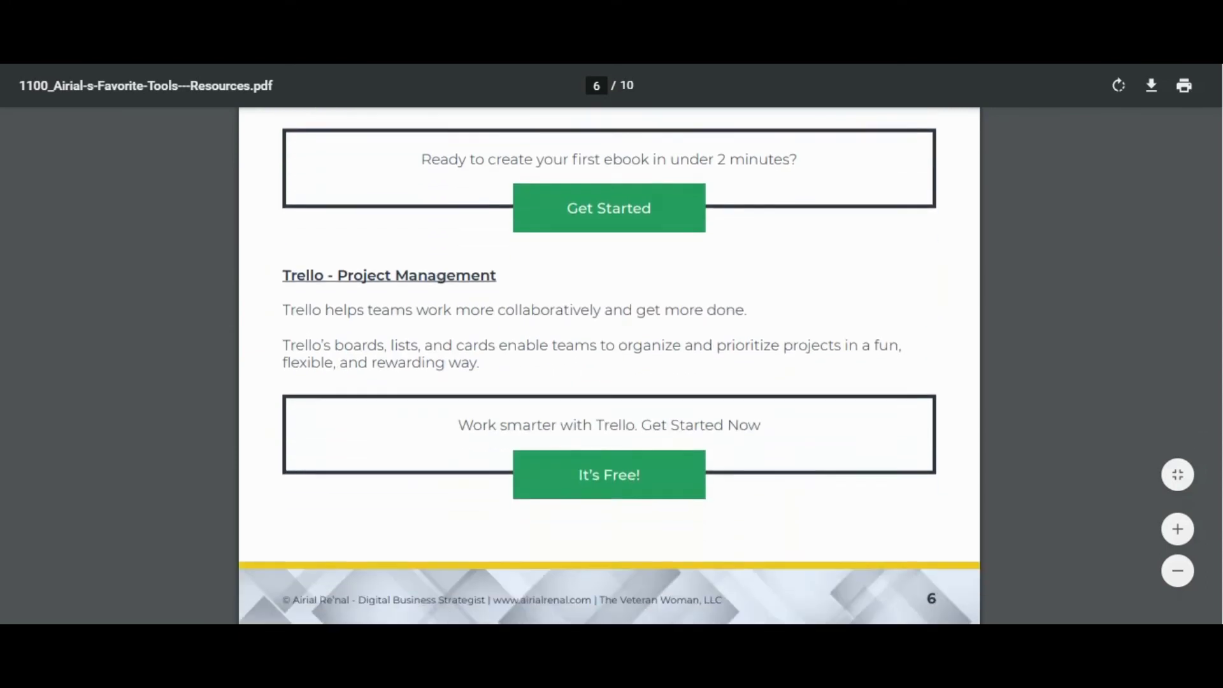
scroll(609, 366, down, 3)
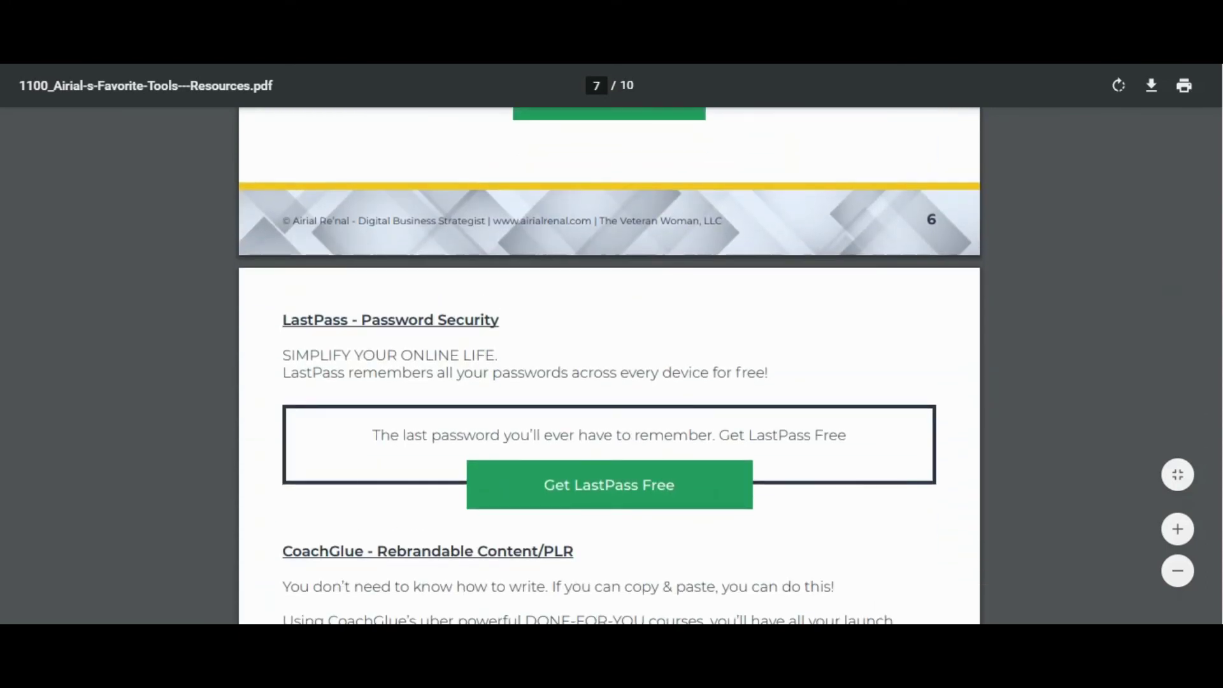
scroll(609, 366, down, 9)
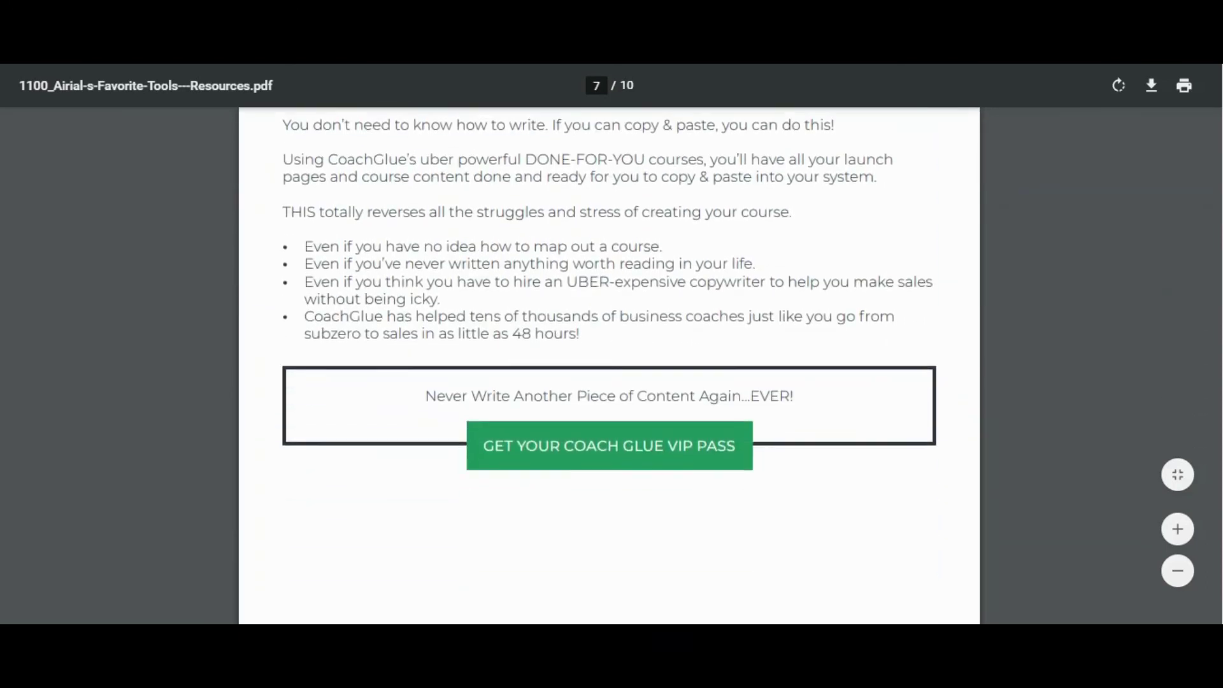
scroll(609, 366, down, 5)
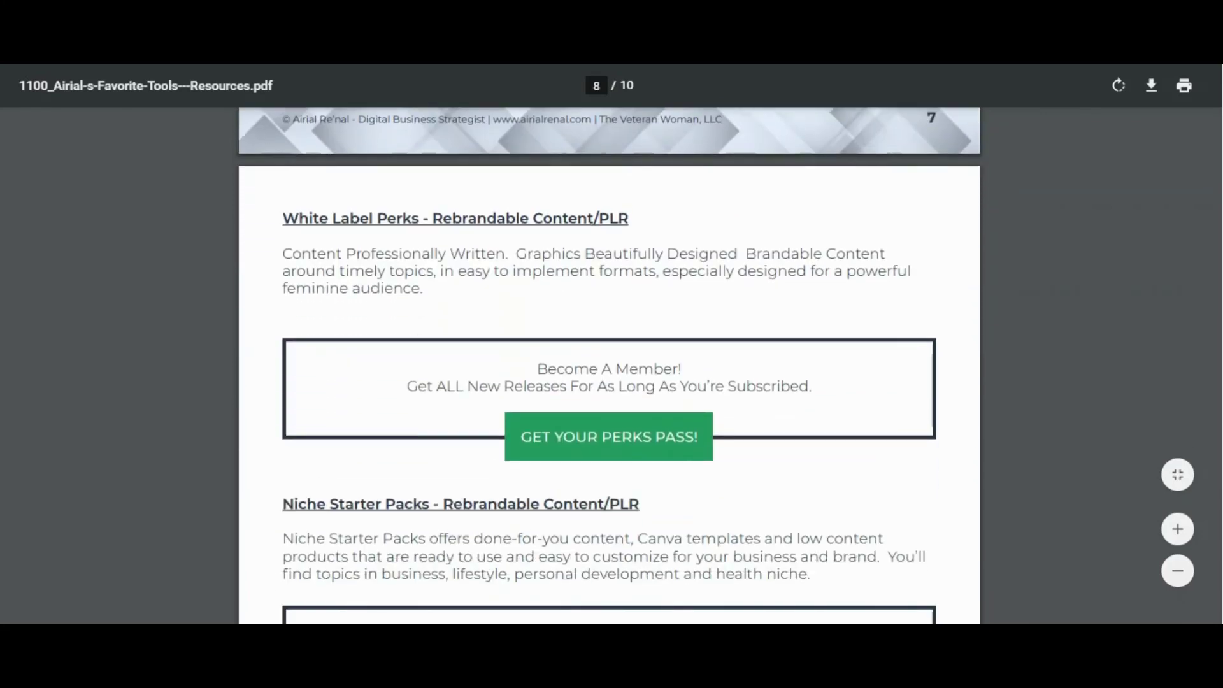
scroll(609, 366, down, 12)
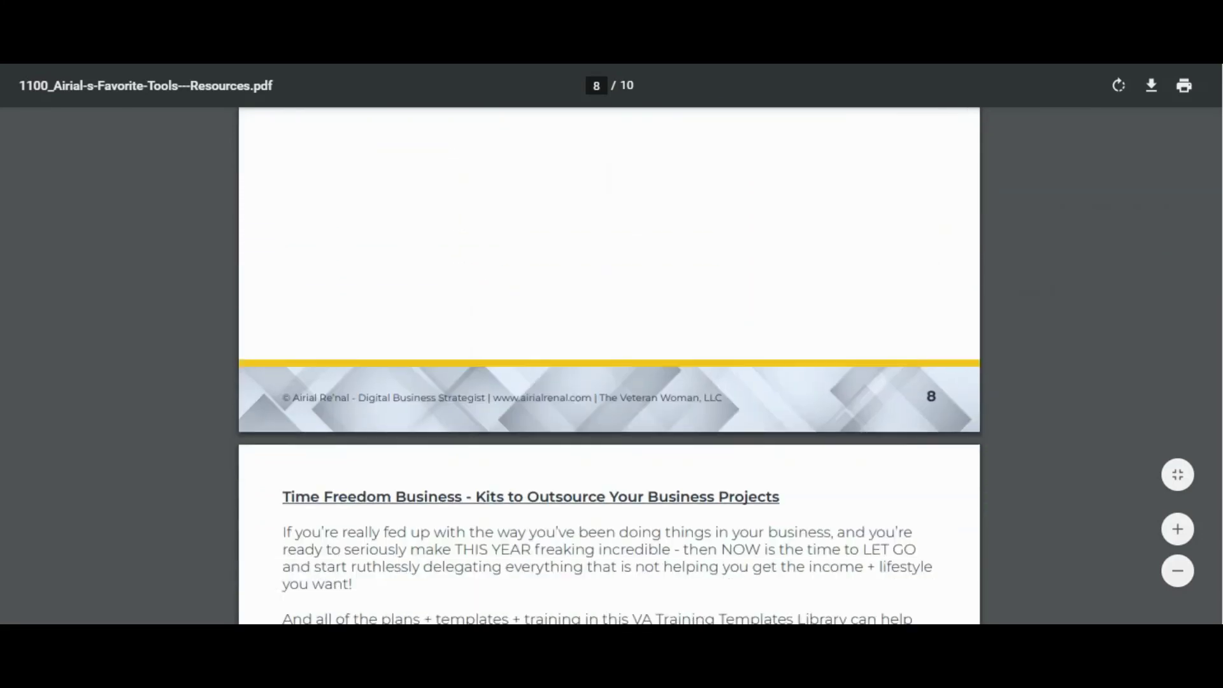
scroll(609, 365, down, 6)
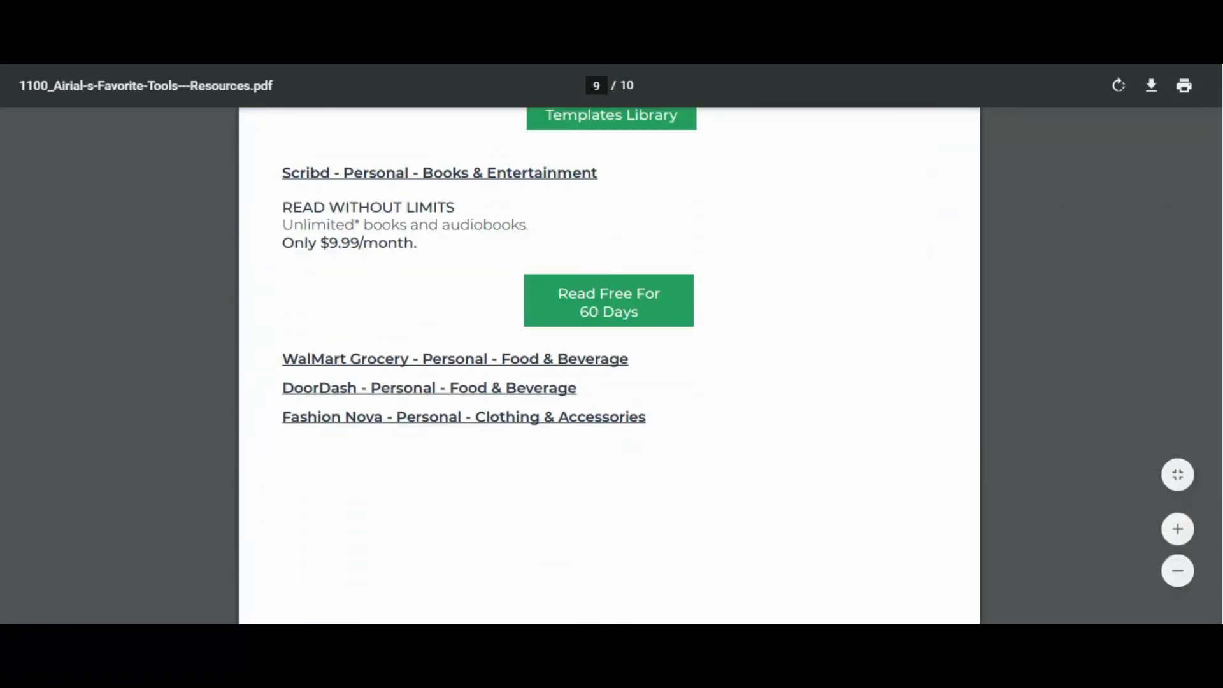
scroll(610, 366, down, 10)
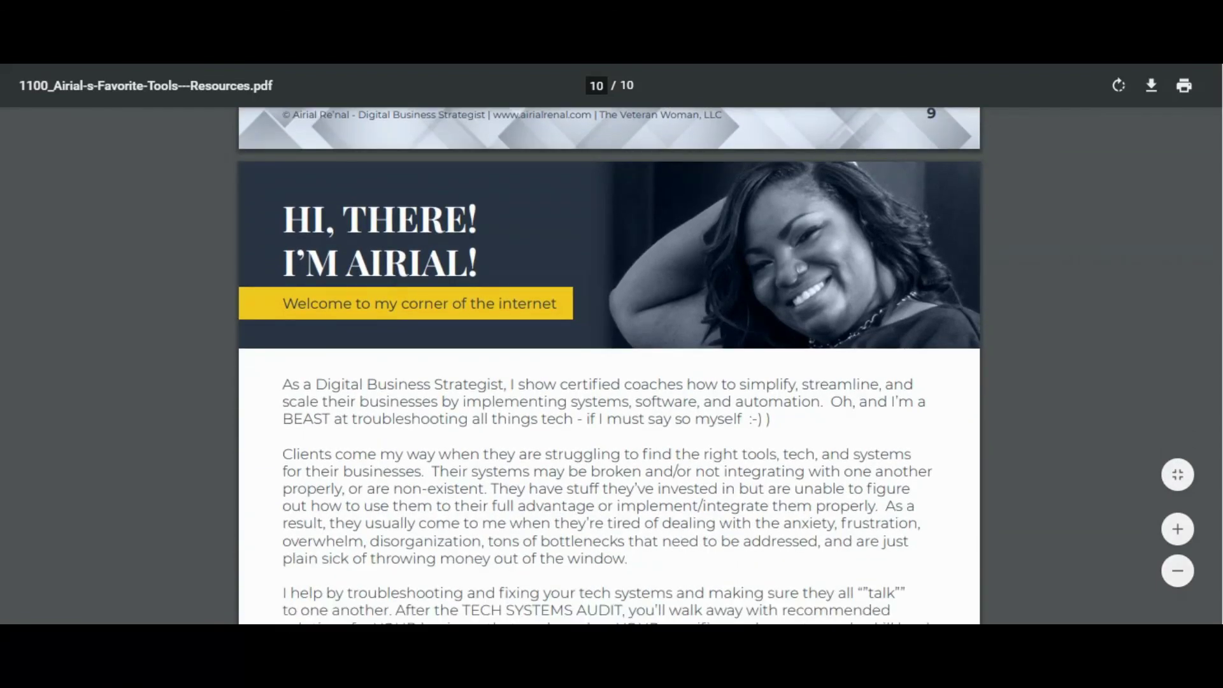
scroll(609, 366, down, 1)
scroll(609, 365, down, 1)
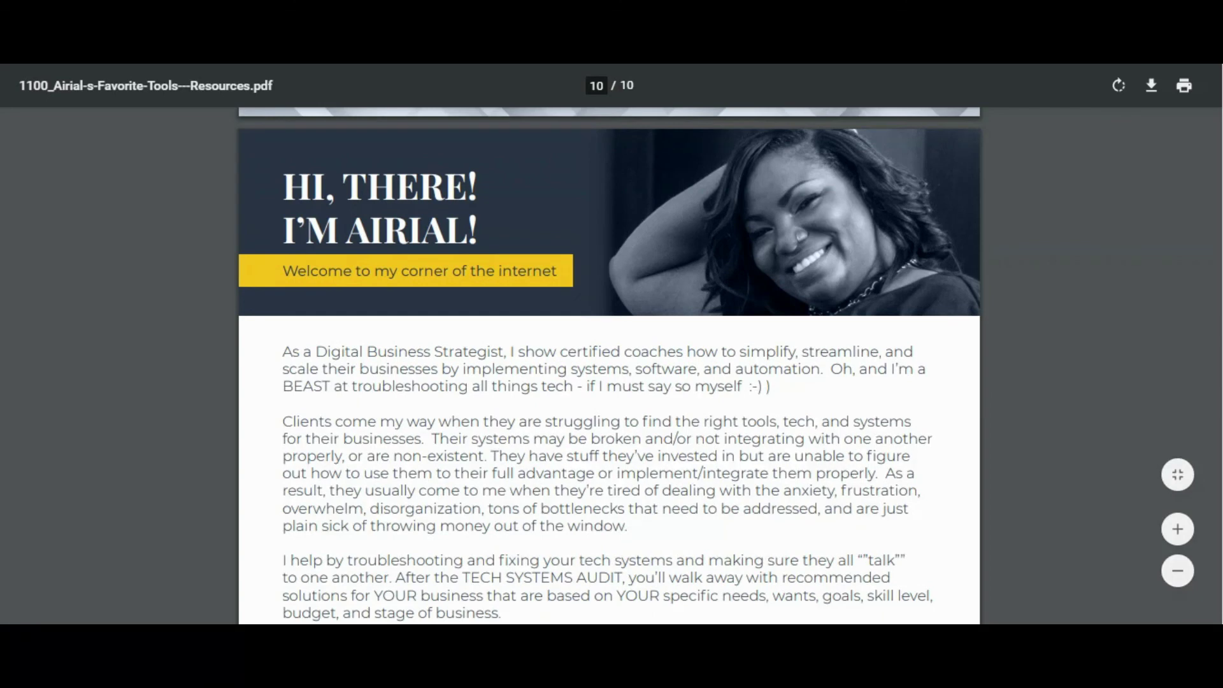